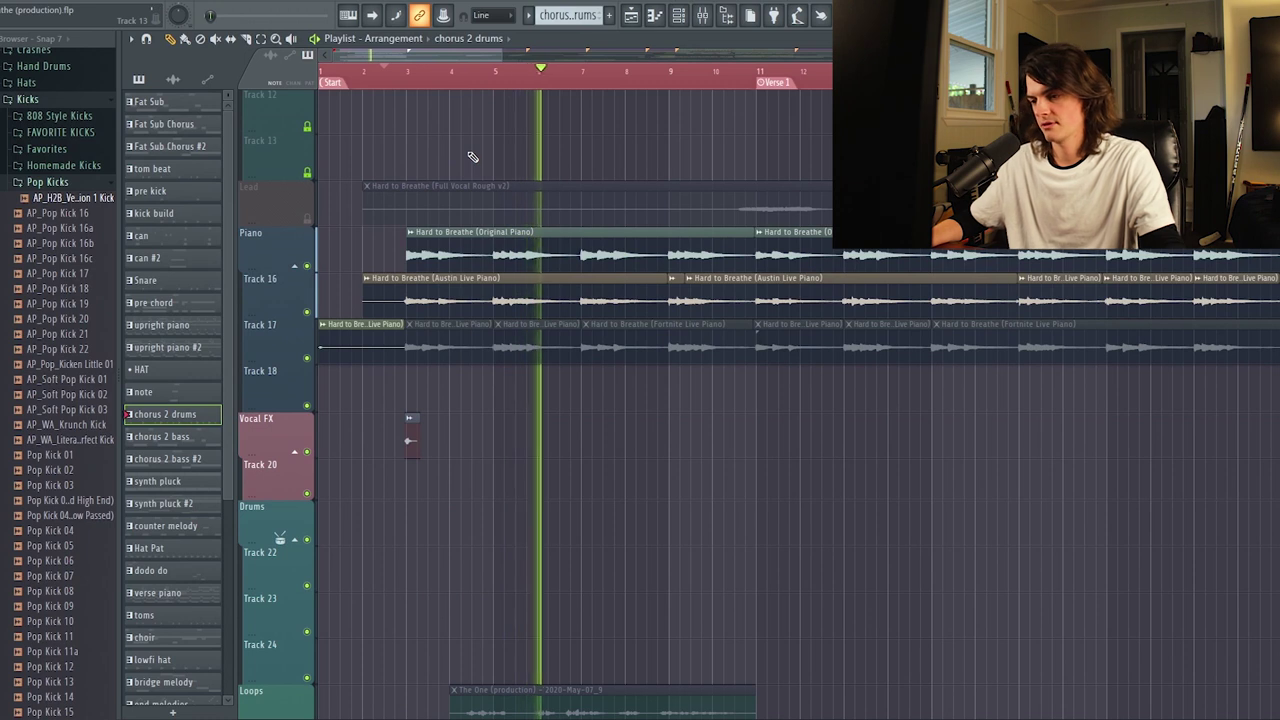
- Solo Track 16 with the Austin Live Piano recording and play it from bar 3
{"action": "scroll", "coordinate": [446, 139], "scroll_direction": "down", "scroll_amount": 1}
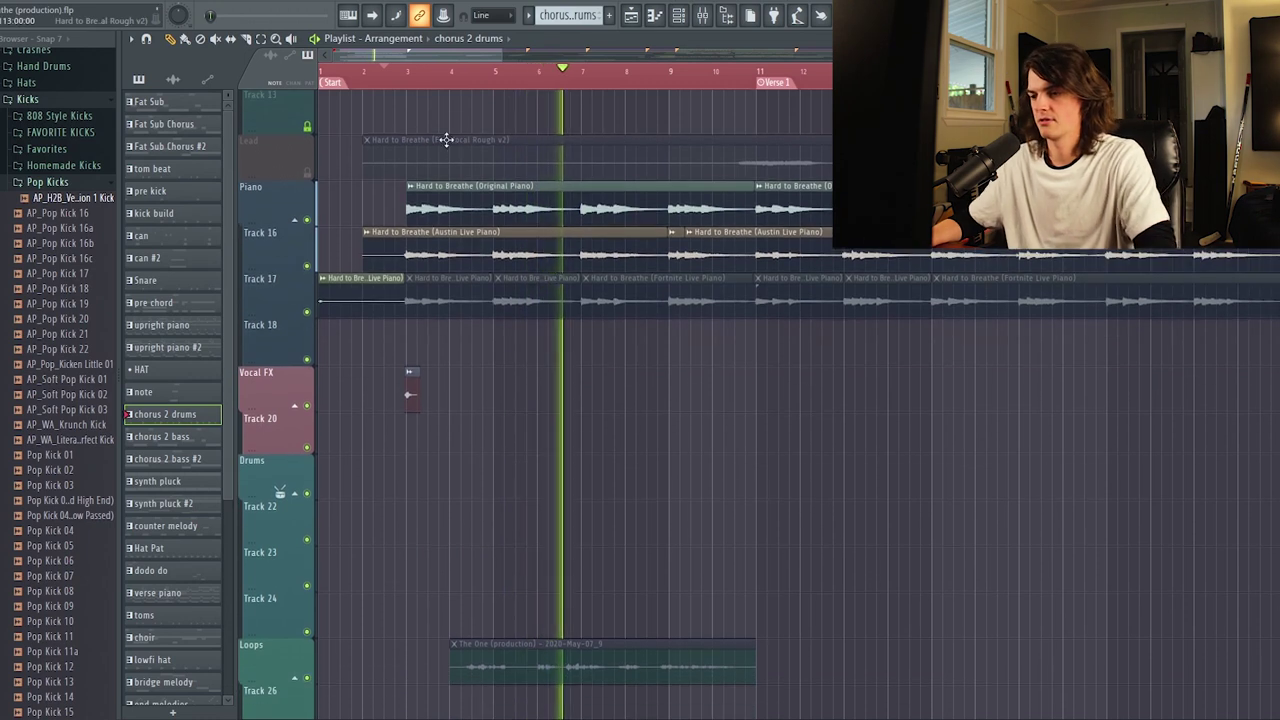
{"action": "key", "text": "space"}
{"action": "scroll", "coordinate": [408, 80], "scroll_direction": "up", "scroll_amount": 4}
{"action": "left_click", "coordinate": [390, 78]}
{"action": "right_click", "coordinate": [307, 265]}
{"action": "key", "text": "space"}
{"action": "scroll", "coordinate": [443, 78], "scroll_direction": "up", "scroll_amount": 2}
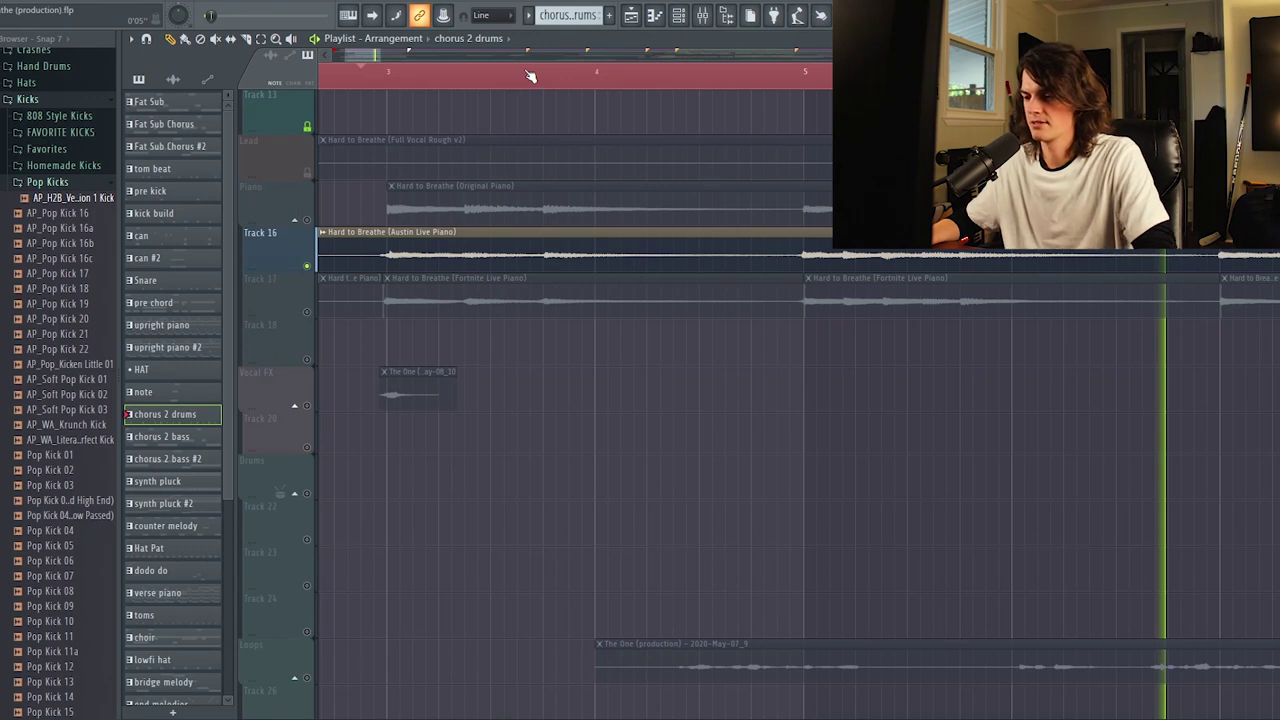
- Solo the Piano track with the Original Piano recording and play it from bar 3
{"action": "key", "text": "space"}
{"action": "right_click", "coordinate": [307, 219]}
{"action": "scroll", "coordinate": [406, 80], "scroll_direction": "up", "scroll_amount": 2}
{"action": "scroll", "coordinate": [404, 80], "scroll_direction": "down", "scroll_amount": 2}
{"action": "left_click", "coordinate": [392, 78]}
{"action": "key", "text": "space"}
{"action": "scroll", "coordinate": [454, 87], "scroll_direction": "up", "scroll_amount": 1}
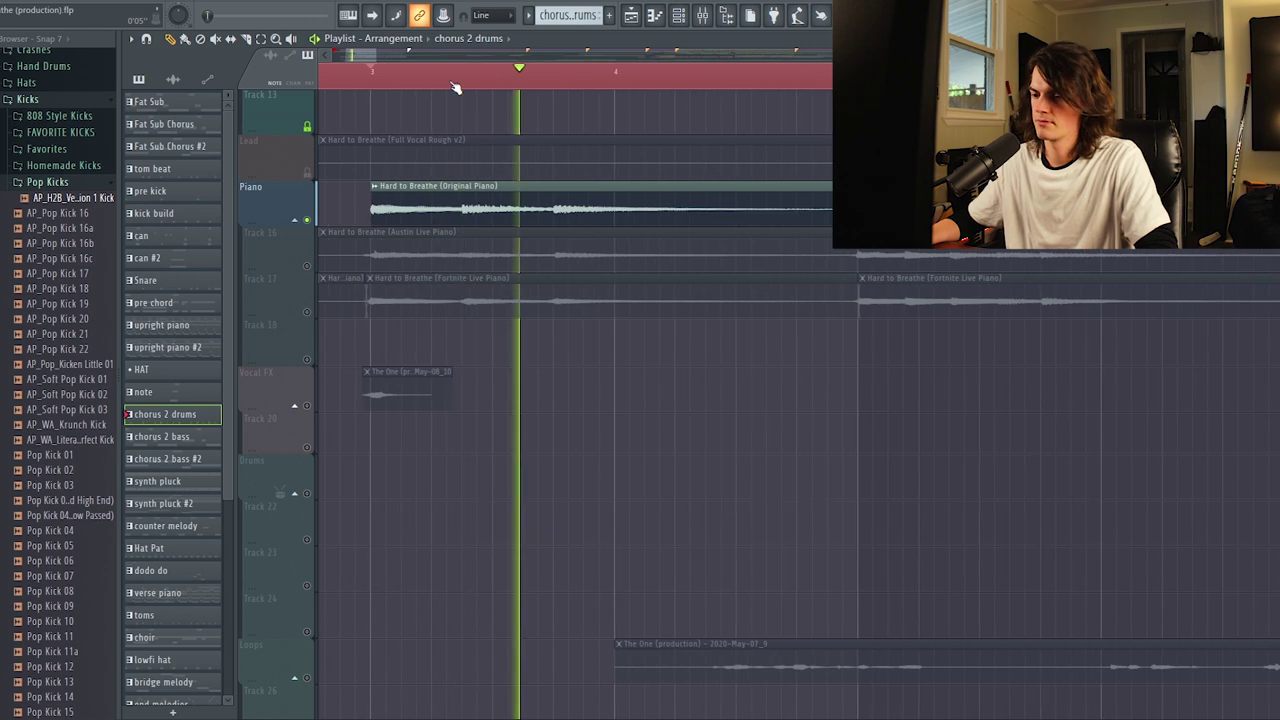
- Unmute Track 16 to hear both piano recordings together, stop playback and bring all tracks back
{"action": "left_click", "coordinate": [307, 266]}
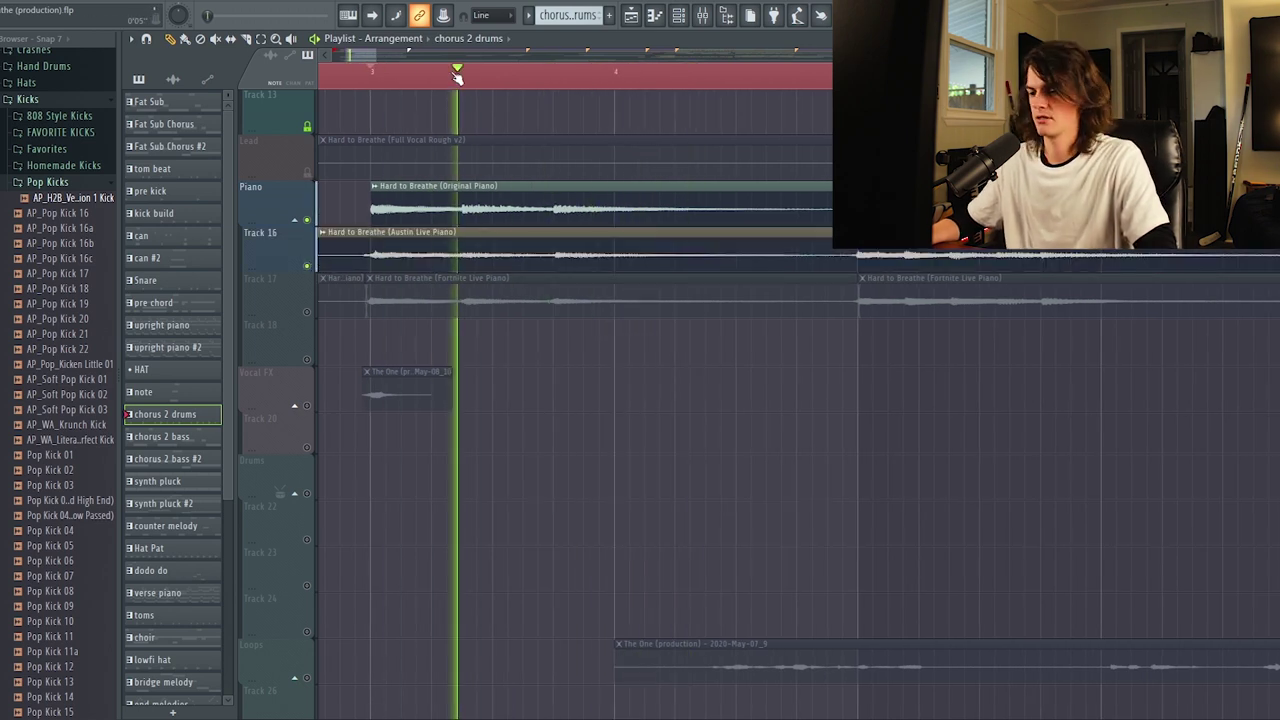
{"action": "scroll", "coordinate": [457, 78], "scroll_direction": "down", "scroll_amount": 3}
{"action": "key", "text": "space"}
{"action": "right_click", "coordinate": [308, 313]}
{"action": "right_click", "coordinate": [308, 313]}
{"action": "right_click", "coordinate": [308, 313]}
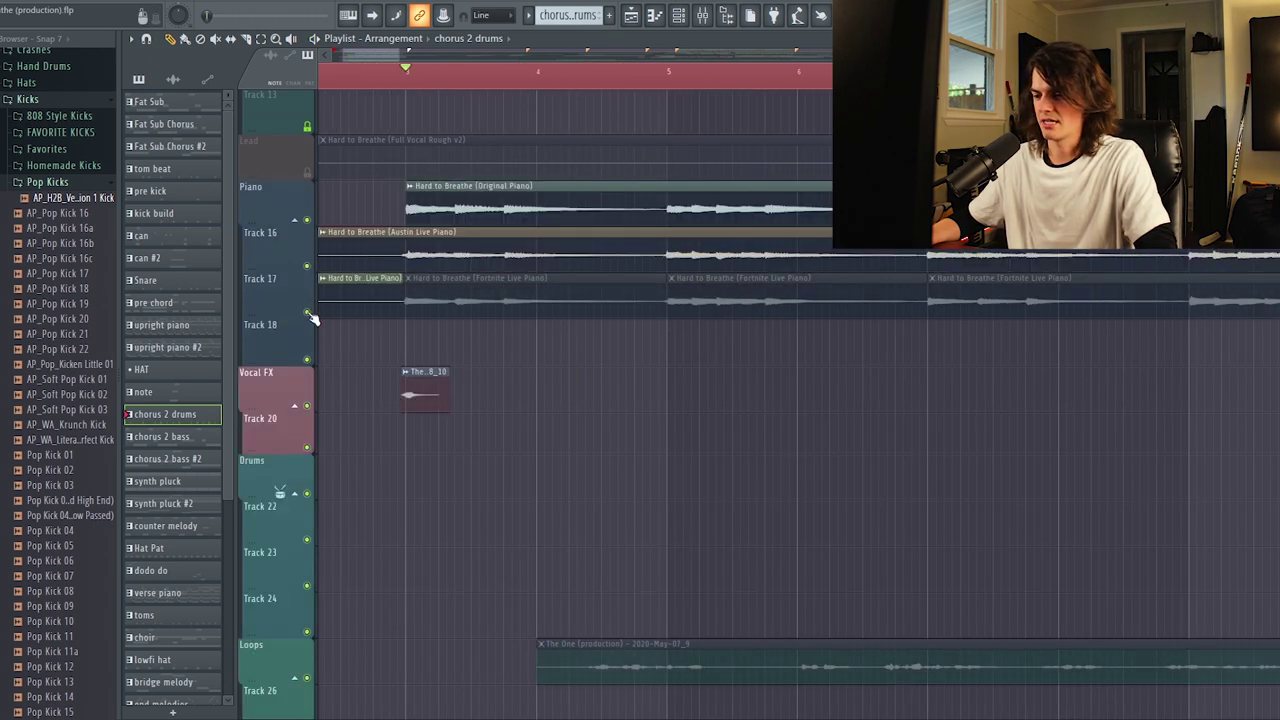
- Solo the Vocal FX track and play its short clip at bar 3
{"action": "scroll", "coordinate": [492, 84], "scroll_direction": "up", "scroll_amount": 1}
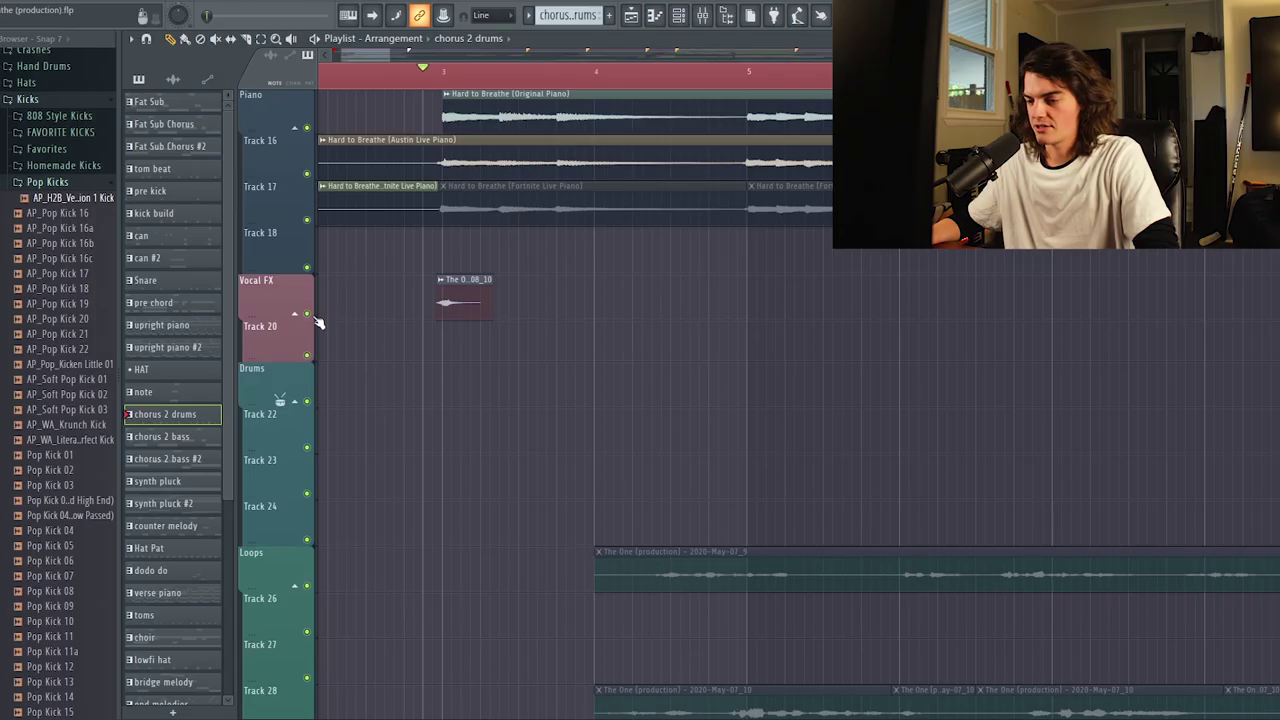
{"action": "right_click", "coordinate": [308, 313]}
{"action": "key", "text": "space"}
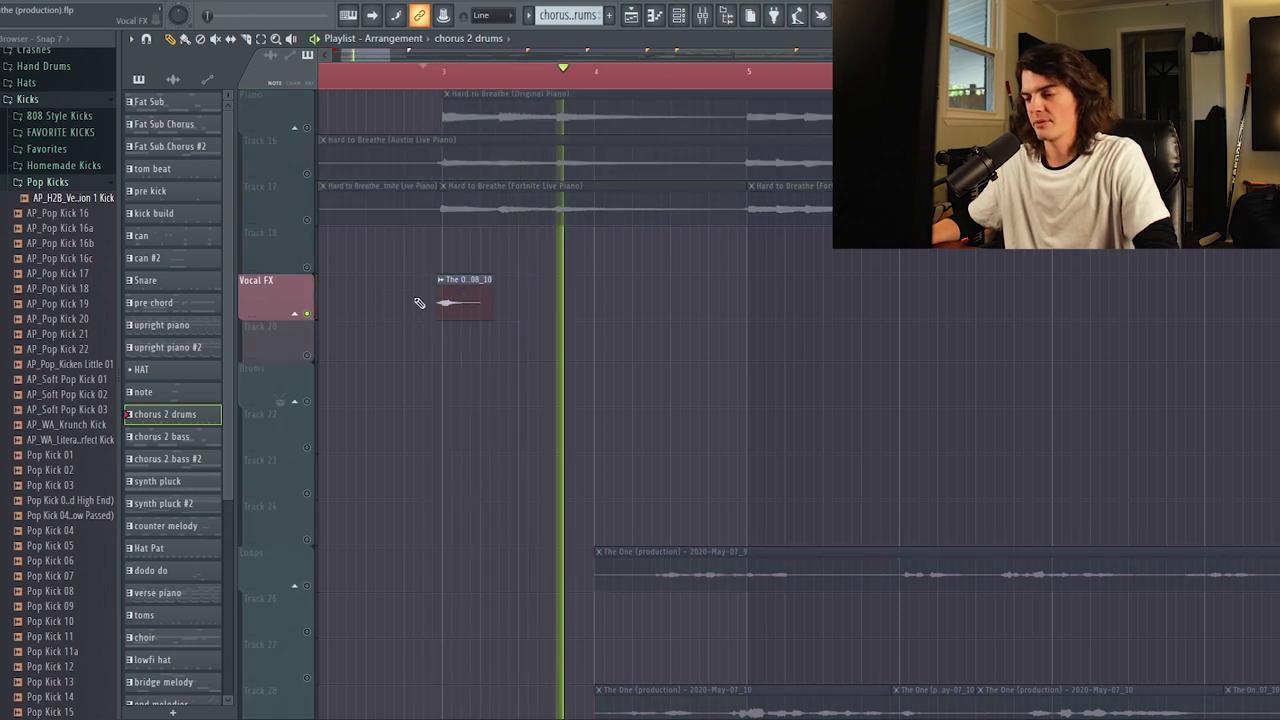
{"action": "key", "text": "space"}
- Solo the main Pads track and play its first clip from bar 3
{"action": "scroll", "coordinate": [437, 311], "scroll_direction": "down", "scroll_amount": 6}
{"action": "scroll", "coordinate": [459, 81], "scroll_direction": "down", "scroll_amount": 2}
{"action": "left_click", "coordinate": [449, 80]}
{"action": "key", "text": "space"}
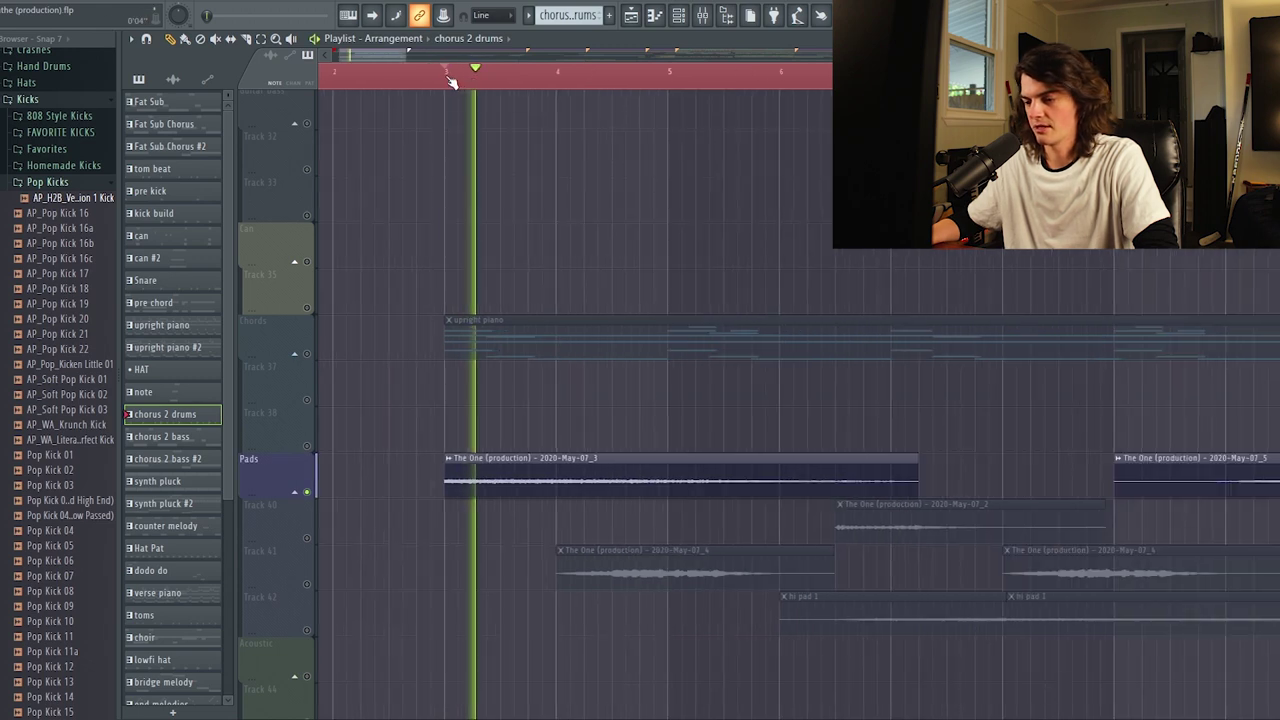
{"action": "scroll", "coordinate": [657, 280], "scroll_direction": "down", "scroll_amount": 2}
{"action": "scroll", "coordinate": [671, 71], "scroll_direction": "down", "scroll_amount": 2}
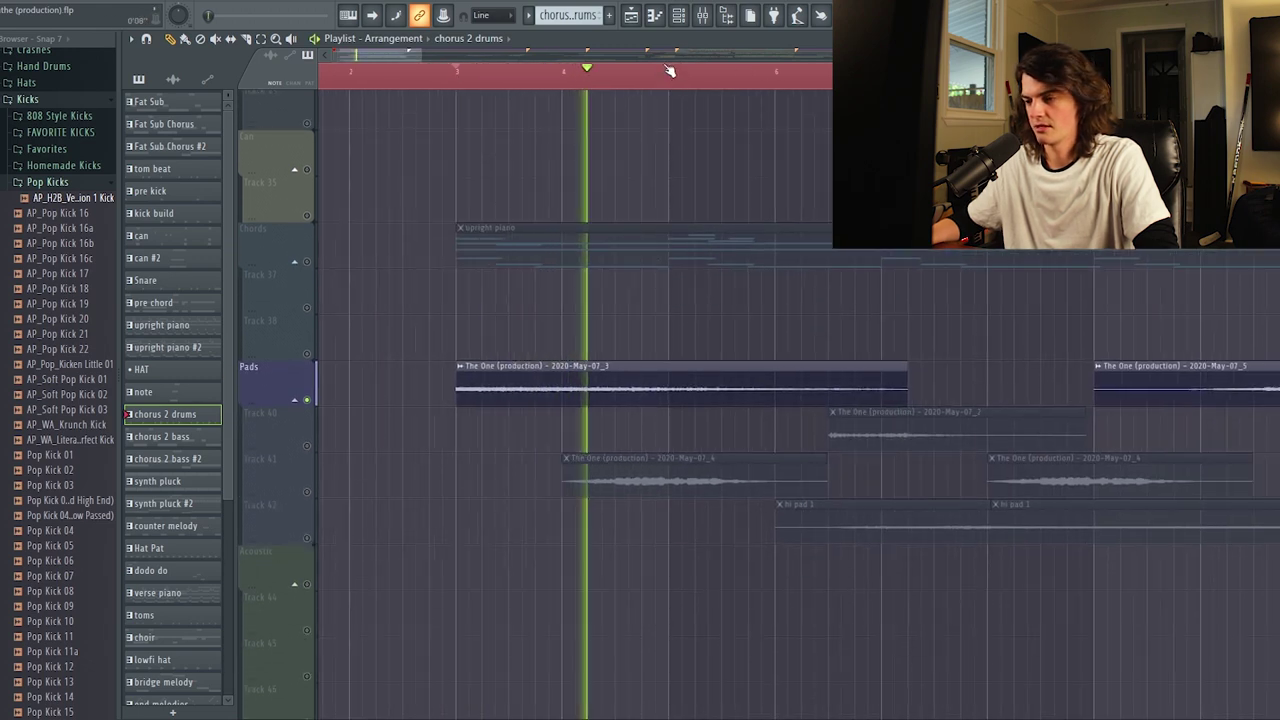
{"action": "scroll", "coordinate": [323, 83], "scroll_direction": "right", "scroll_amount": 1}
{"action": "key", "text": "space"}
- Isolate Tracks 40, 41 and 42 and play their pad clips, starting at bar 4 and jumping ahead to bar 8
{"action": "right_click", "coordinate": [308, 492]}
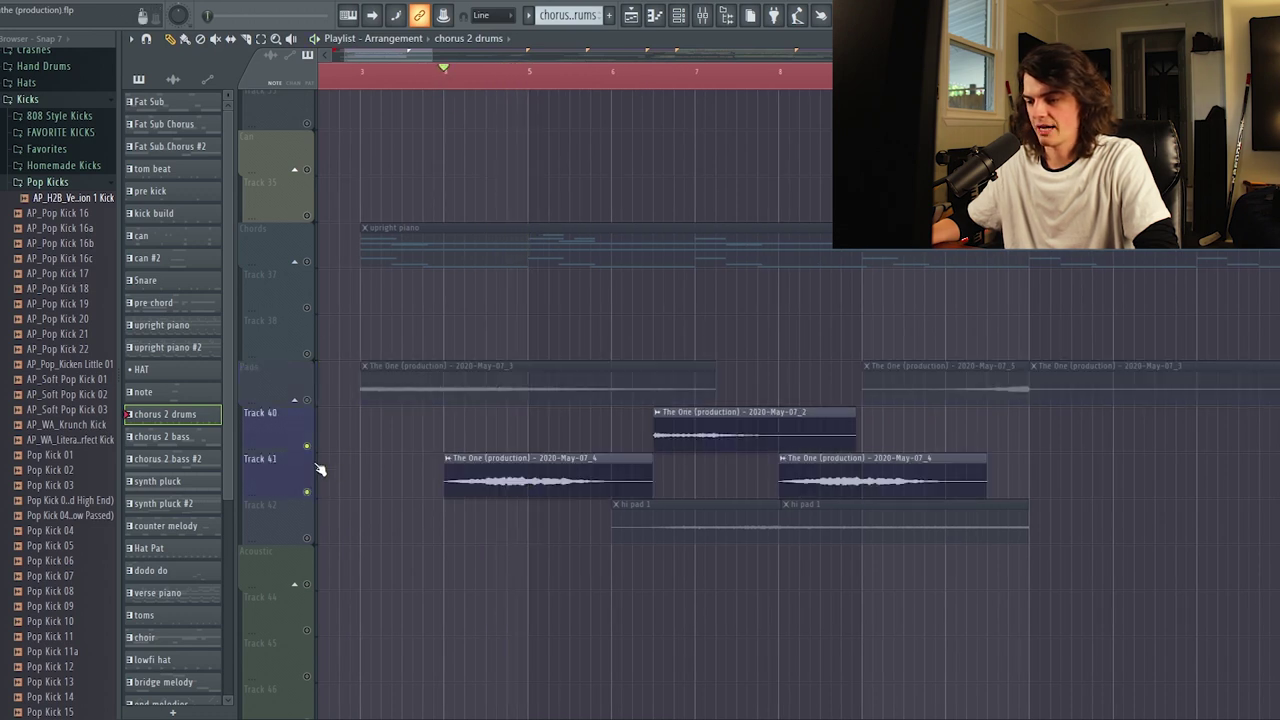
{"action": "left_click", "coordinate": [307, 538]}
{"action": "left_click", "coordinate": [477, 86]}
{"action": "key", "text": "space"}
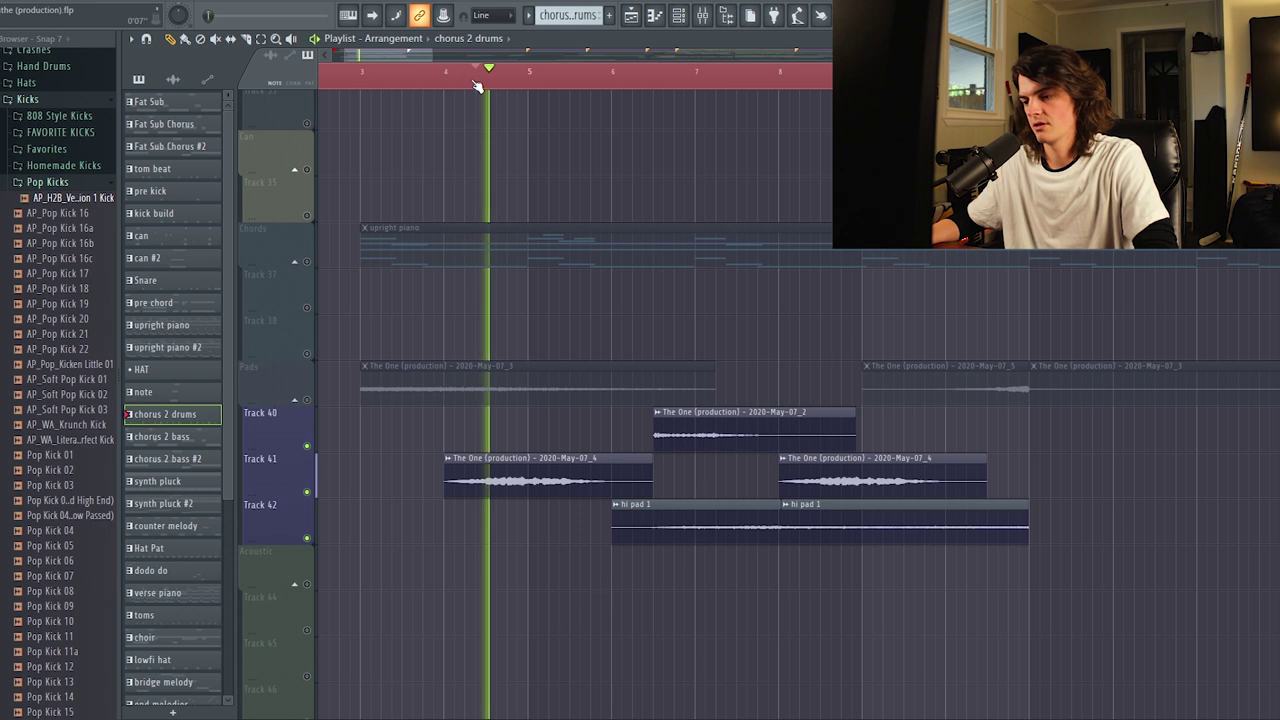
{"action": "key", "text": "space"}
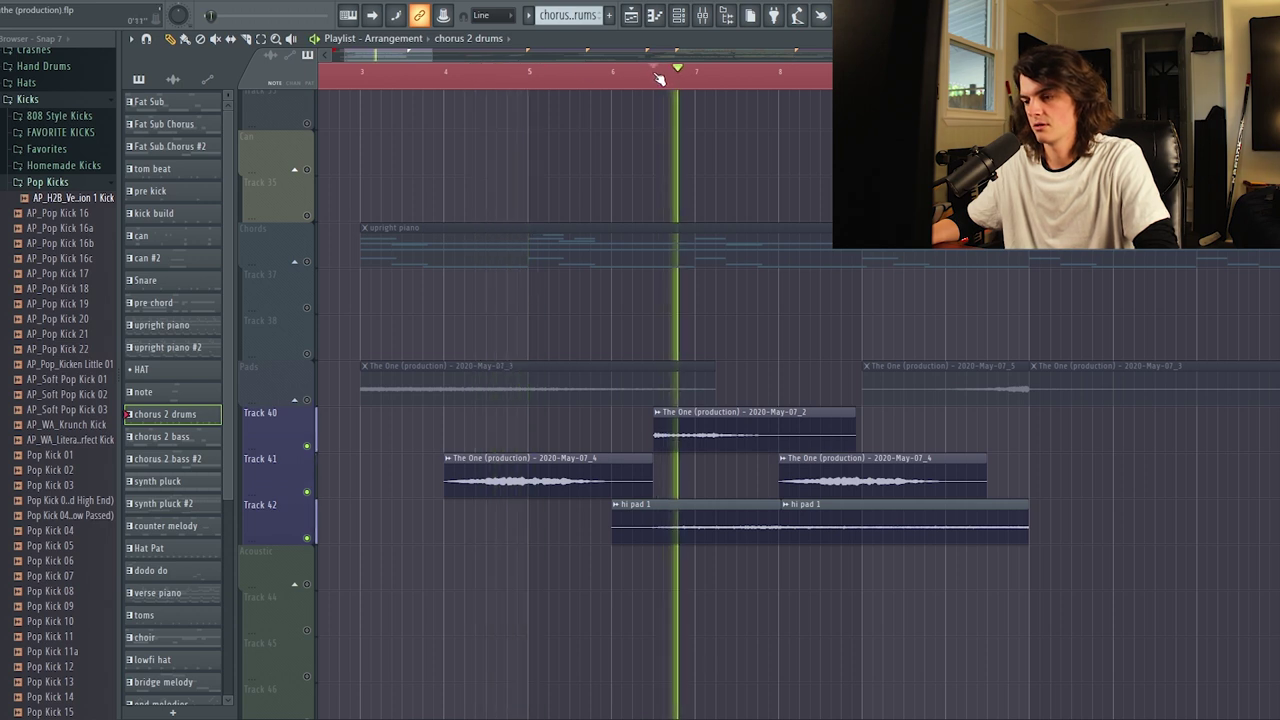
{"action": "left_click", "coordinate": [789, 82]}
{"action": "scroll", "coordinate": [797, 80], "scroll_direction": "down", "scroll_amount": 2}
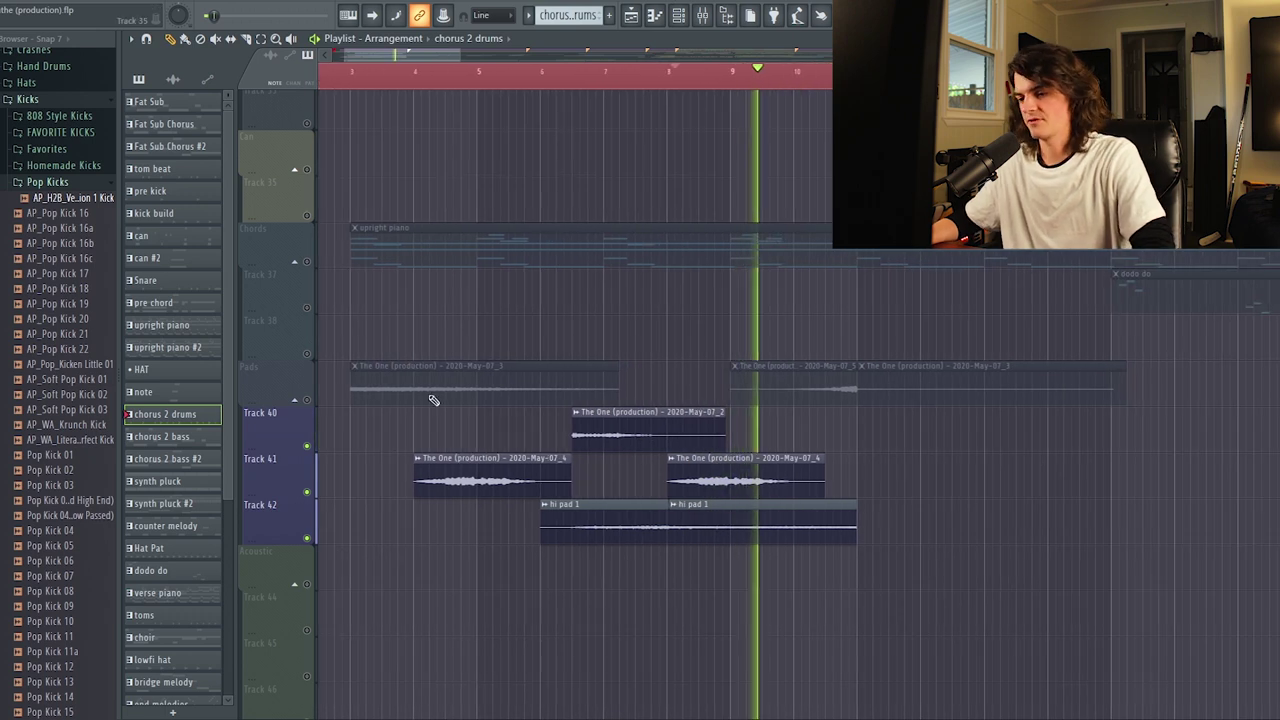
- Collapse the Pads group, bring all tracks back and play the arrangement into Verse 1
{"action": "left_click", "coordinate": [303, 400]}
{"action": "left_click", "coordinate": [311, 403]}
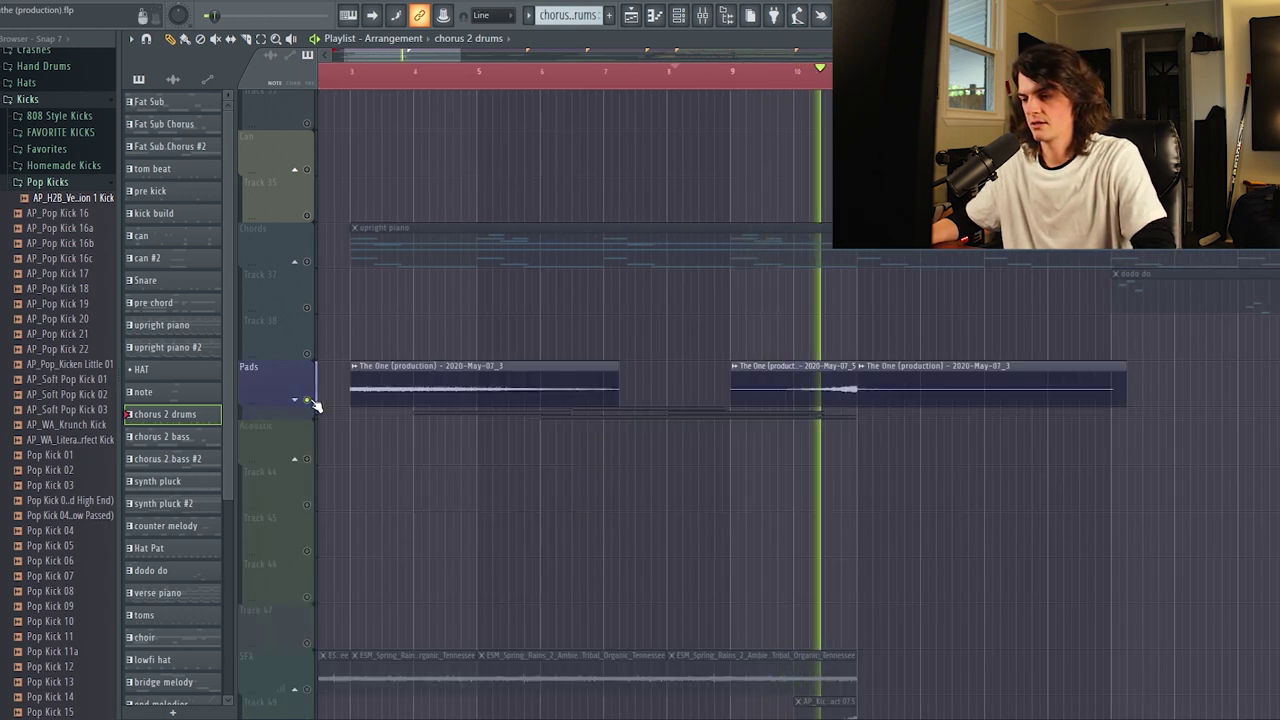
{"action": "right_click", "coordinate": [309, 400]}
{"action": "key", "text": "space"}
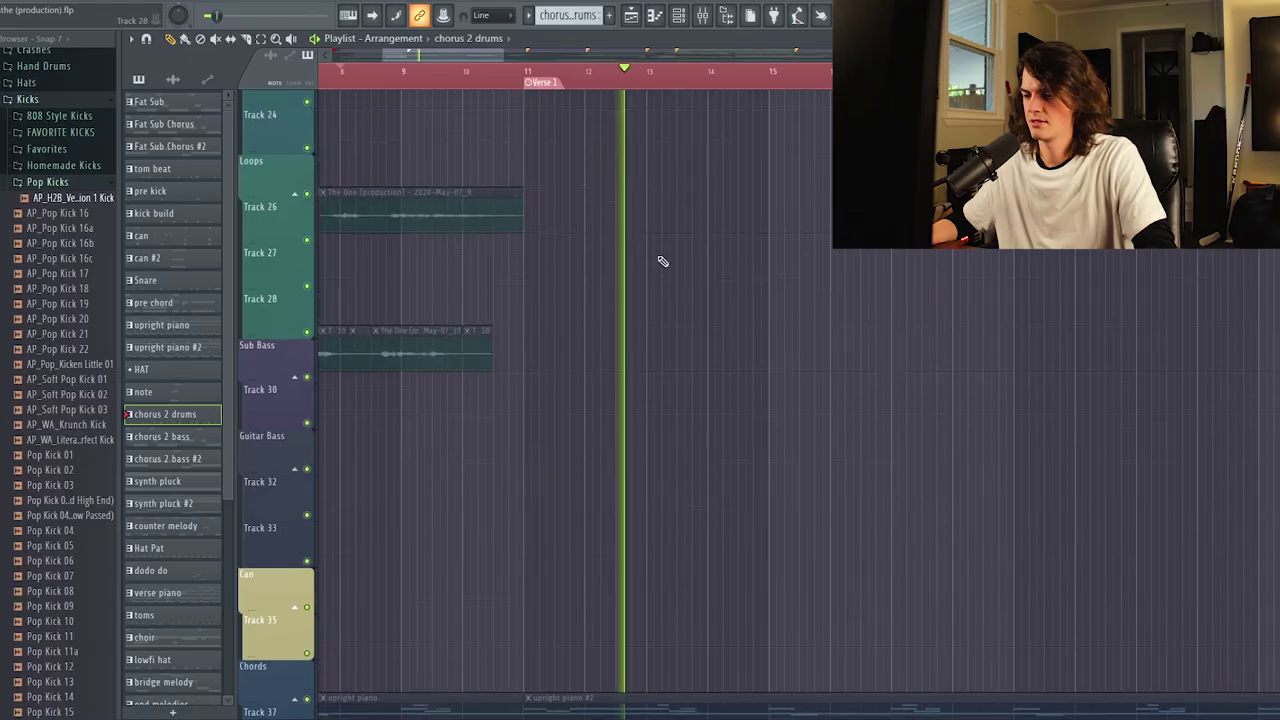
- Expand the Pads group and play only Tracks 38 to 41 at bar 19
{"action": "scroll", "coordinate": [662, 261], "scroll_direction": "up", "scroll_amount": 6}
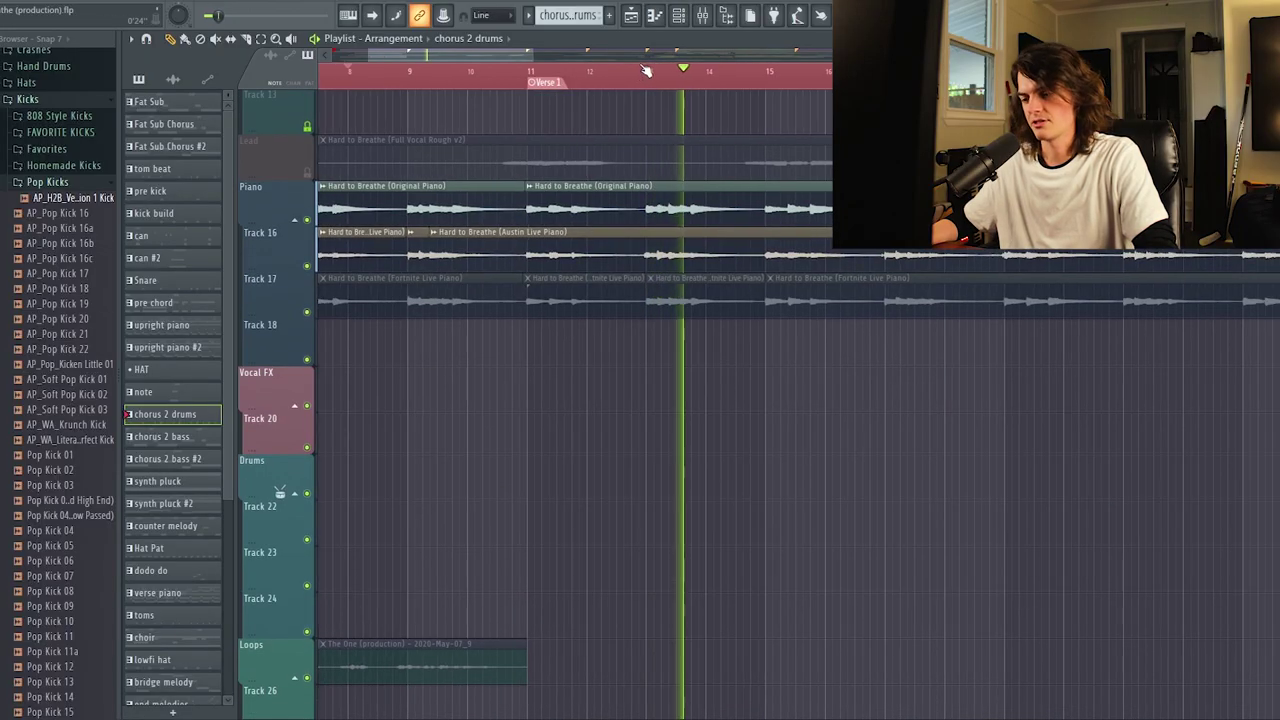
{"action": "scroll", "coordinate": [648, 72], "scroll_direction": "down", "scroll_amount": 3}
{"action": "scroll", "coordinate": [653, 56], "scroll_direction": "down", "scroll_amount": 3}
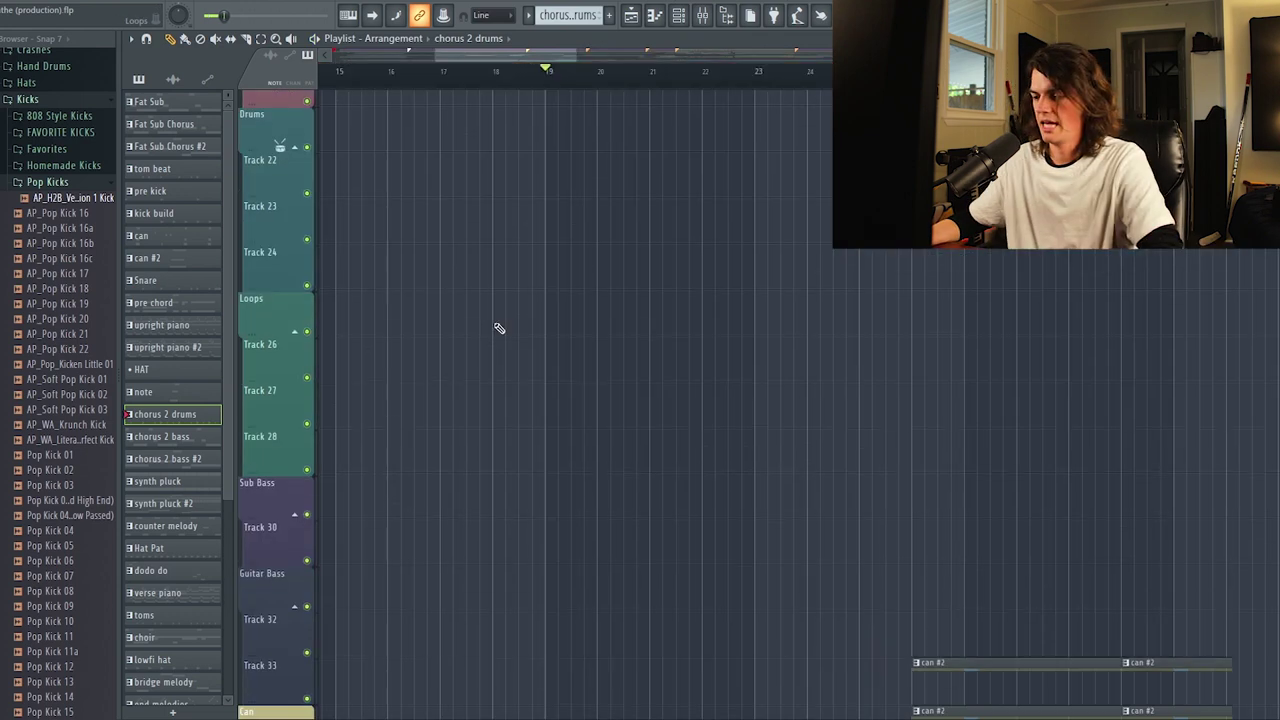
{"action": "scroll", "coordinate": [508, 316], "scroll_direction": "down", "scroll_amount": 9}
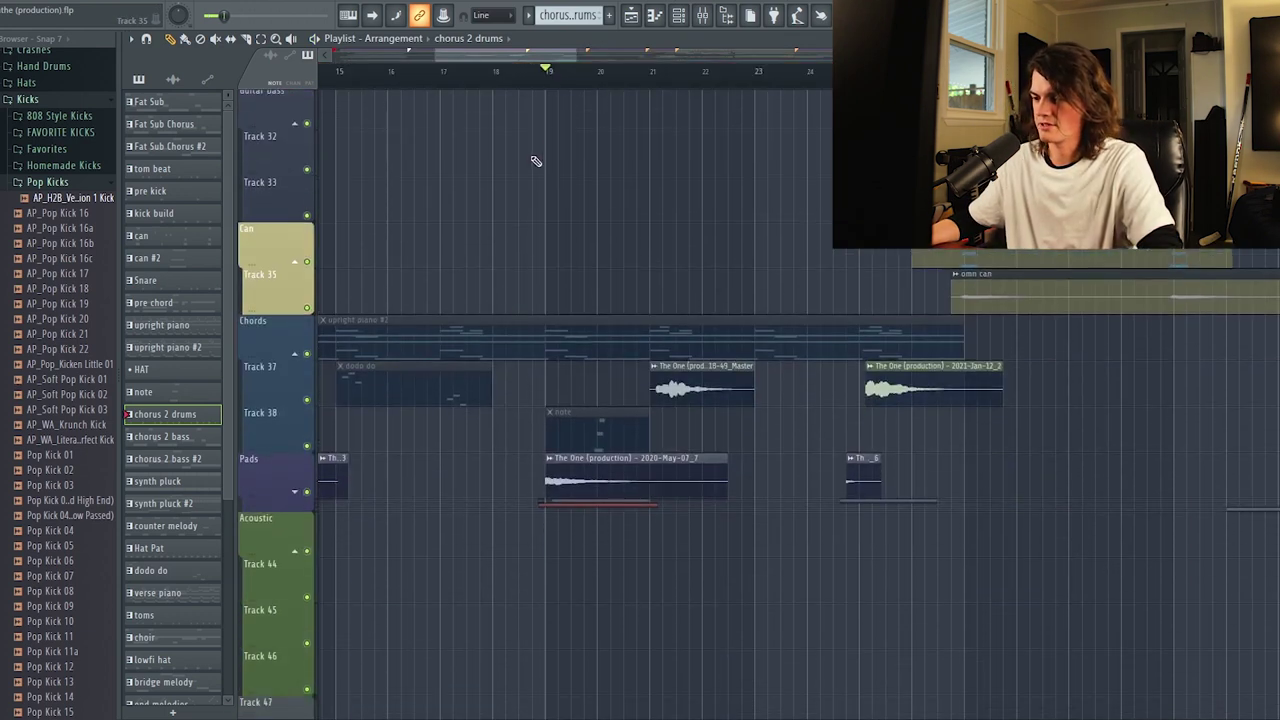
{"action": "scroll", "coordinate": [548, 73], "scroll_direction": "up", "scroll_amount": 4}
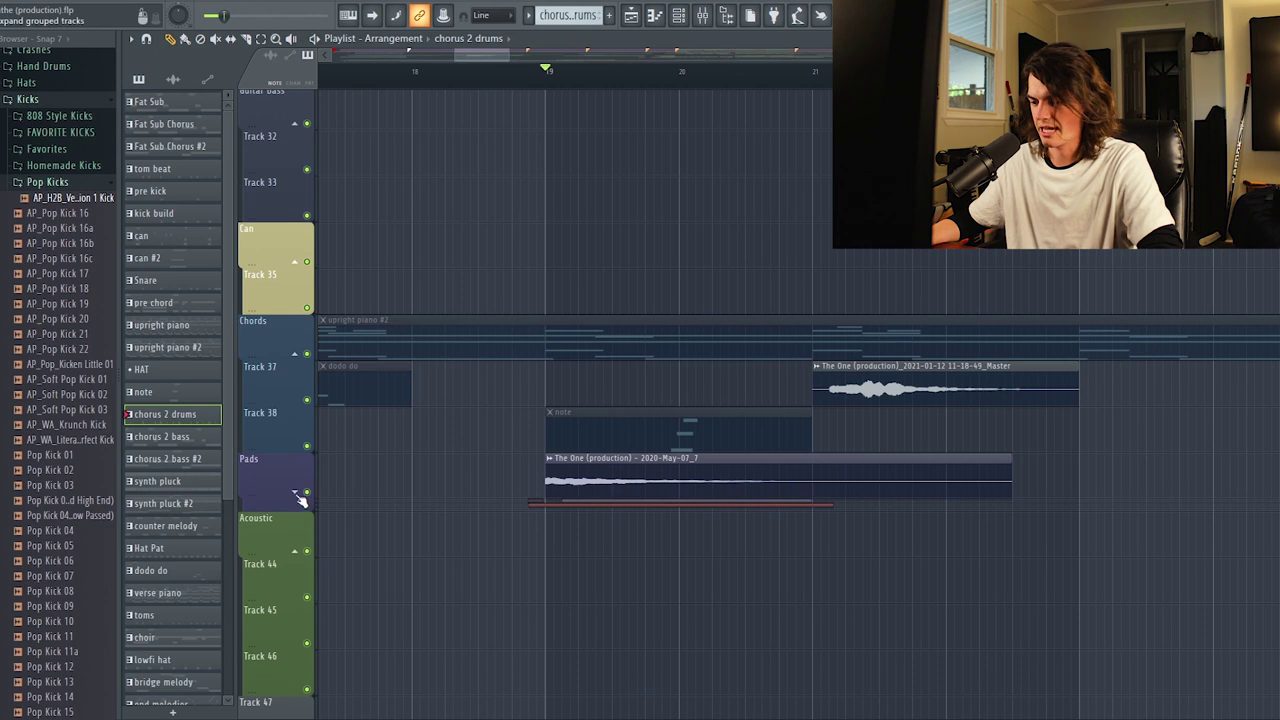
{"action": "left_click", "coordinate": [299, 494]}
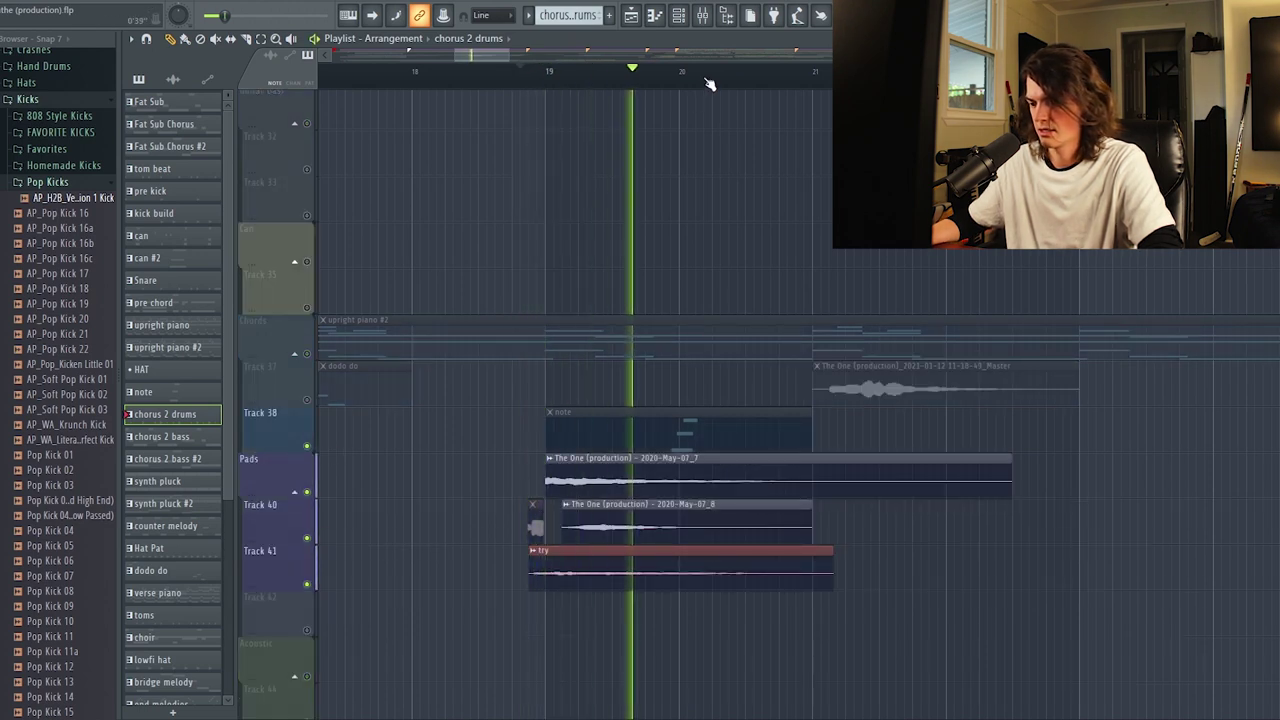
{"action": "scroll", "coordinate": [709, 82], "scroll_direction": "up", "scroll_amount": 1}
- Solo the main Pads track and play its 2020-May-07_7 clip from bar 19
{"action": "left_click", "coordinate": [308, 494]}
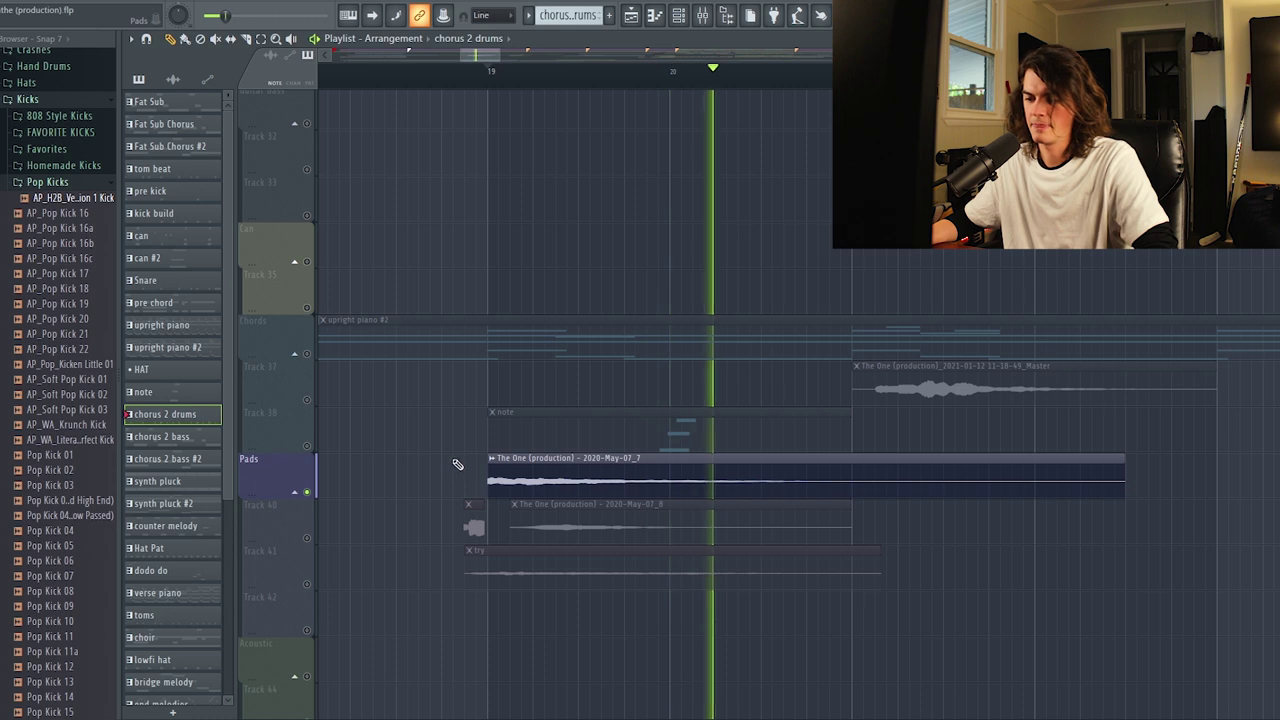
{"action": "key", "text": "space"}
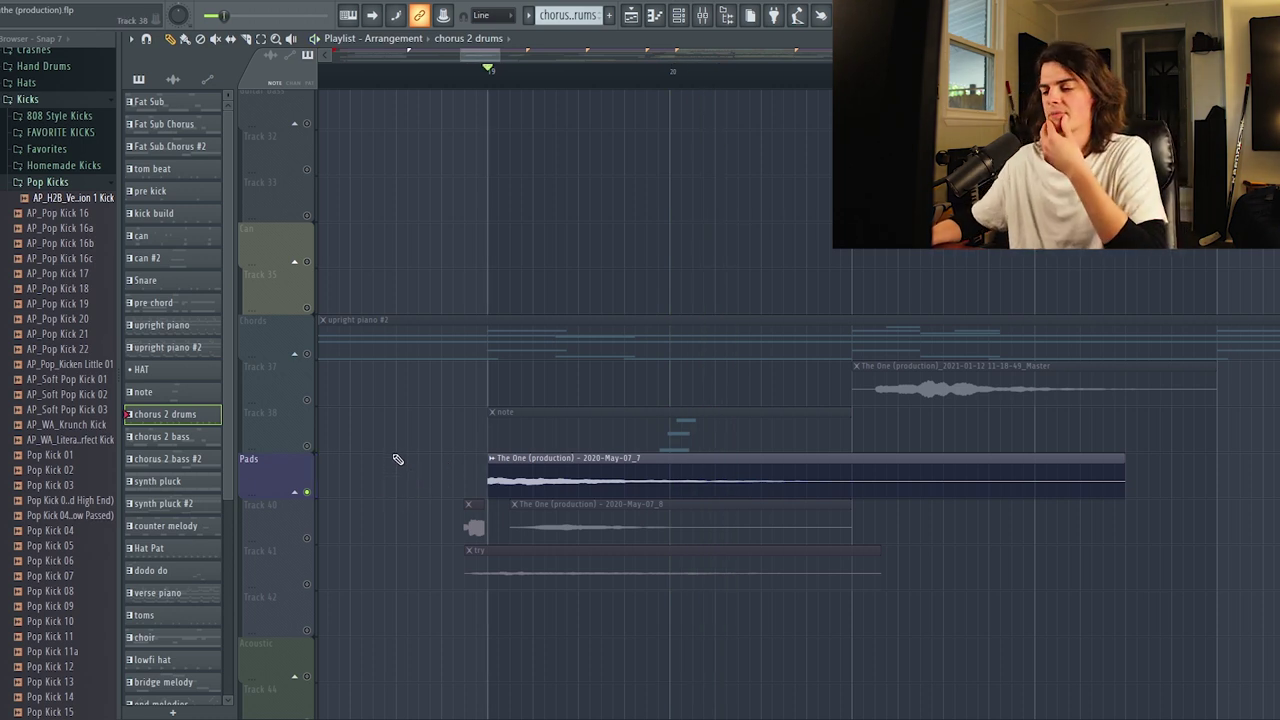
{"action": "key", "text": "space"}
- Audition the bar 19 clips on Track 40 and Track 41, soloing one track at a time
{"action": "left_click", "coordinate": [313, 543]}
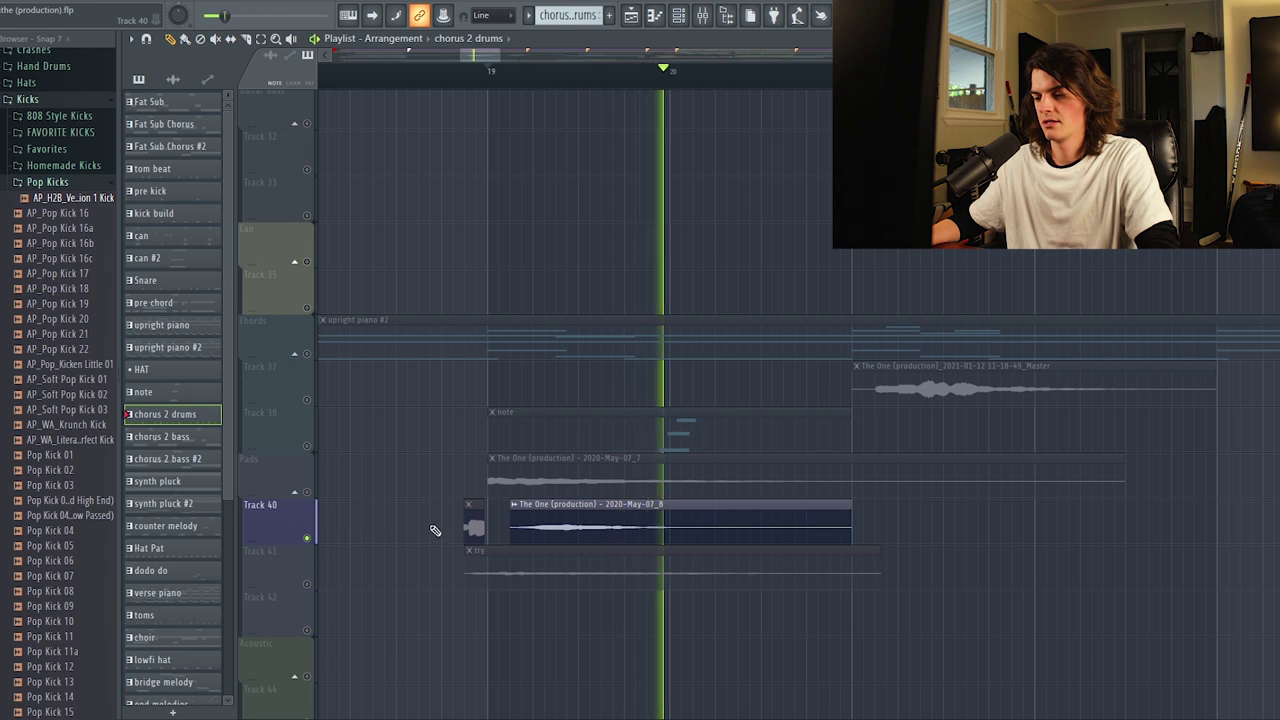
{"action": "key", "text": "space"}
{"action": "left_click", "coordinate": [309, 586]}
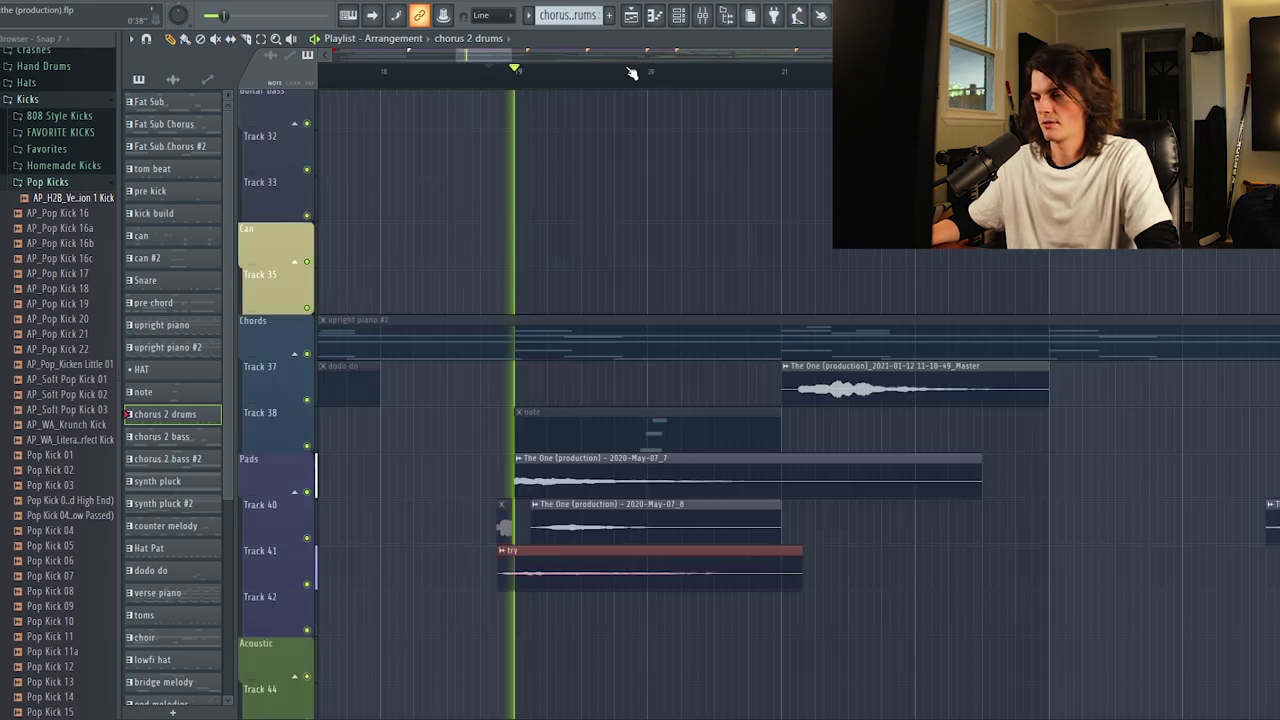
- Solo Track 37 and play its audio clip from bar 21
{"action": "scroll", "coordinate": [655, 57], "scroll_direction": "down", "scroll_amount": 3}
{"action": "key", "text": "space"}
{"action": "left_click", "coordinate": [678, 78]}
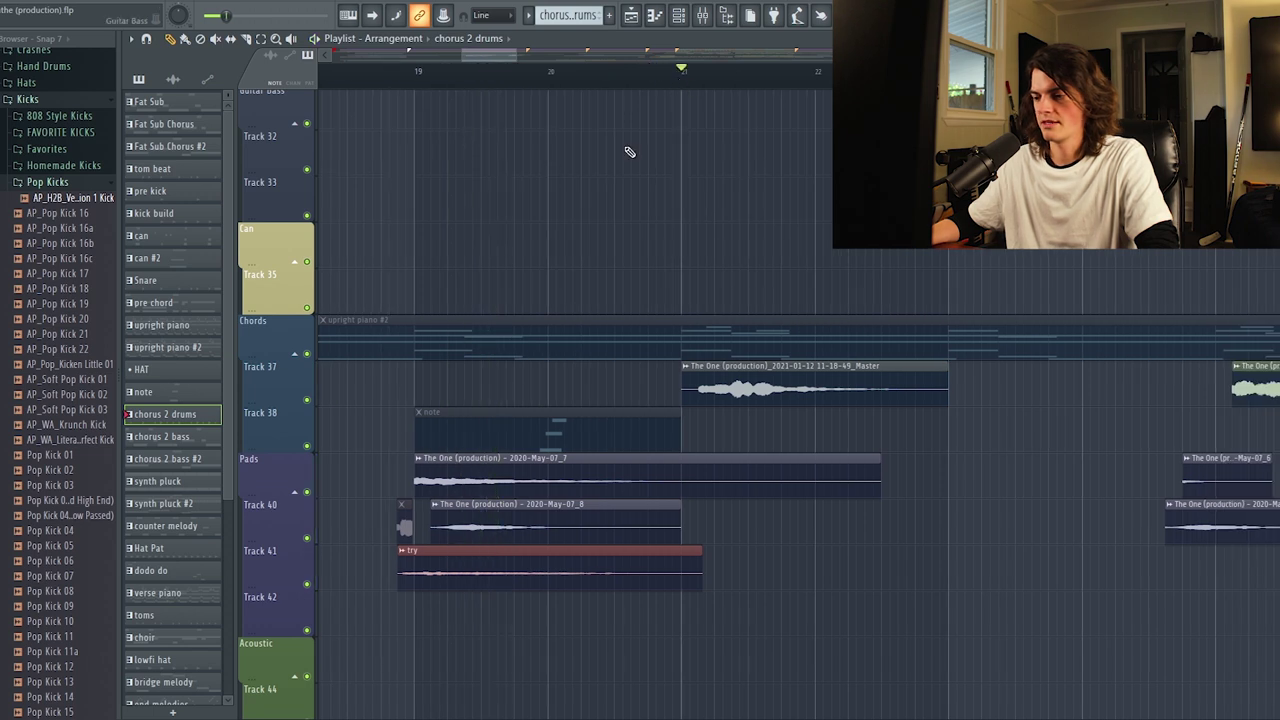
{"action": "right_click", "coordinate": [306, 400]}
{"action": "scroll", "coordinate": [731, 74], "scroll_direction": "up", "scroll_amount": 1}
{"action": "key", "text": "space"}
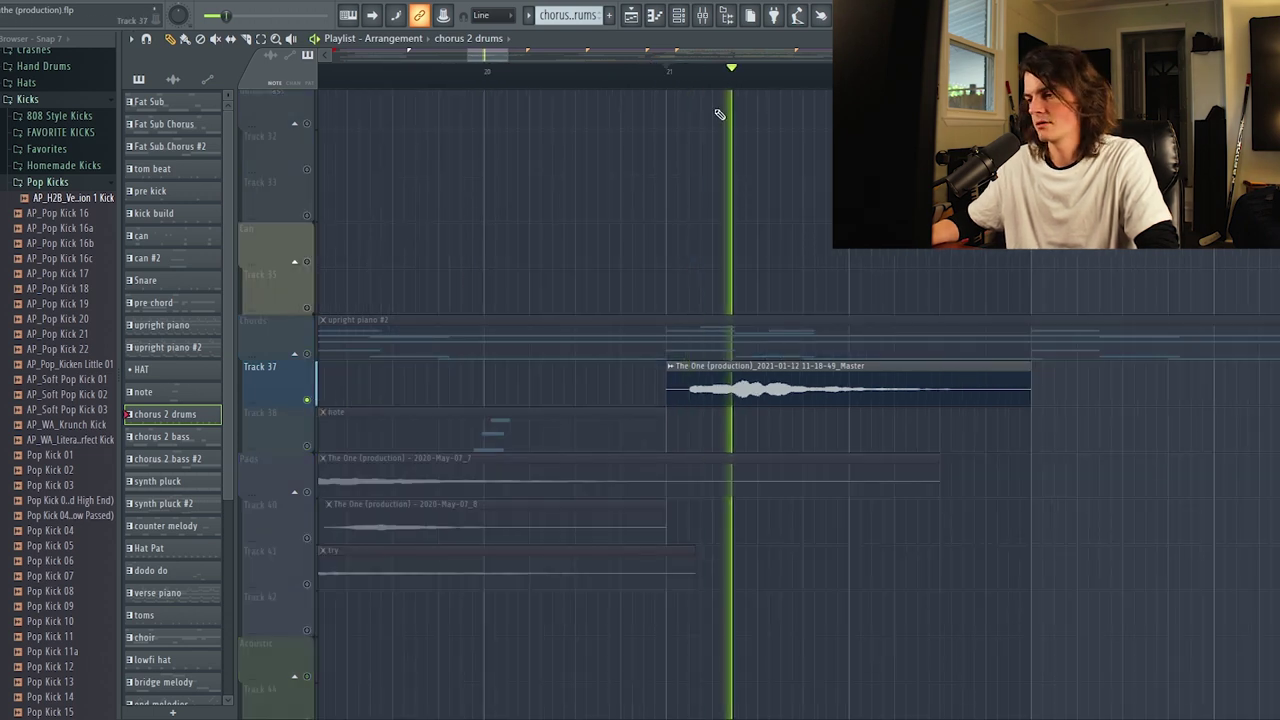
- Play the 2021-Jan-12_2 clip on the soloed Track 37, just after bar 25
{"action": "scroll", "coordinate": [768, 60], "scroll_direction": "down", "scroll_amount": 3}
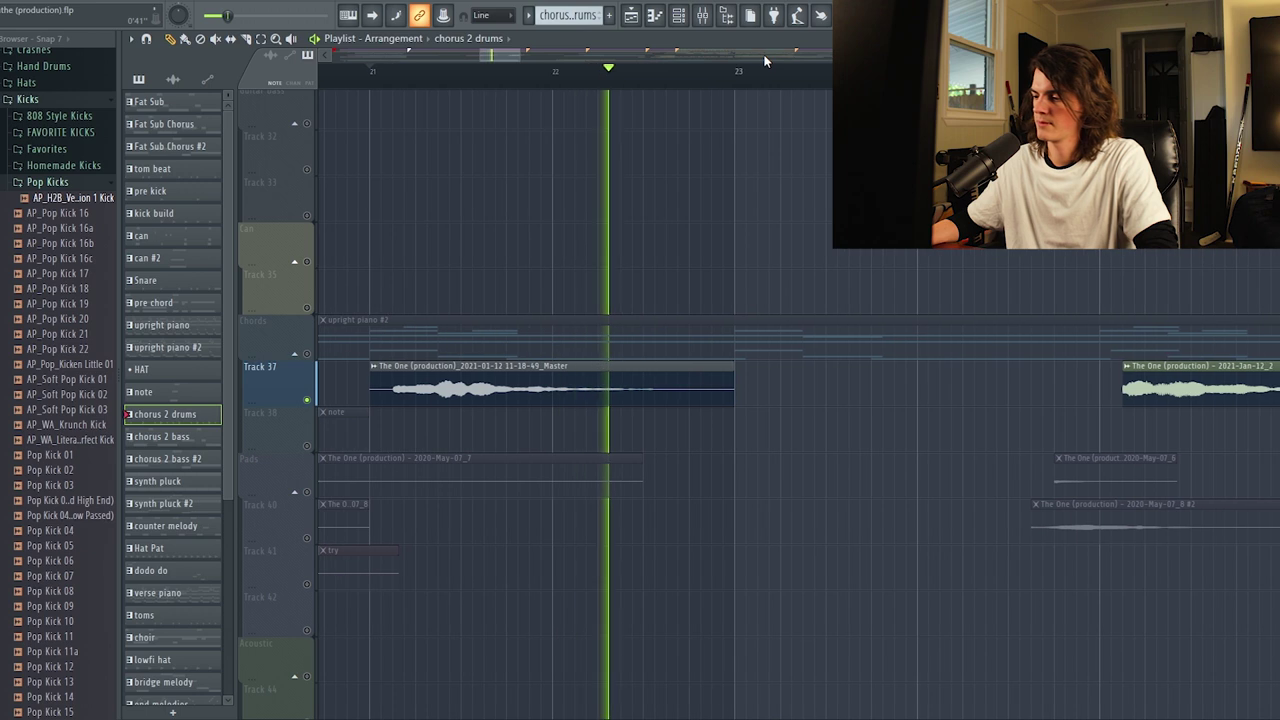
{"action": "scroll", "coordinate": [1066, 60], "scroll_direction": "down", "scroll_amount": 1}
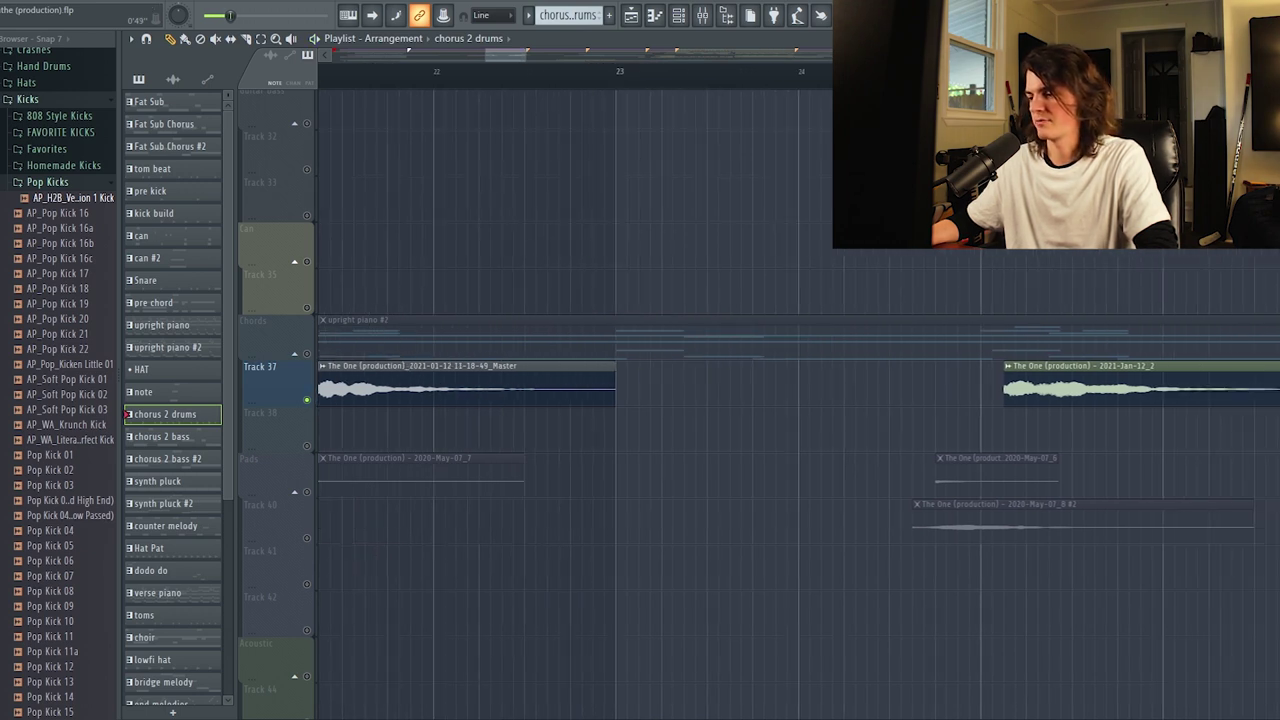
{"action": "key", "text": "space"}
{"action": "scroll", "coordinate": [1066, 72], "scroll_direction": "down", "scroll_amount": 2}
{"action": "scroll", "coordinate": [900, 400], "scroll_direction": "down", "scroll_amount": 1}
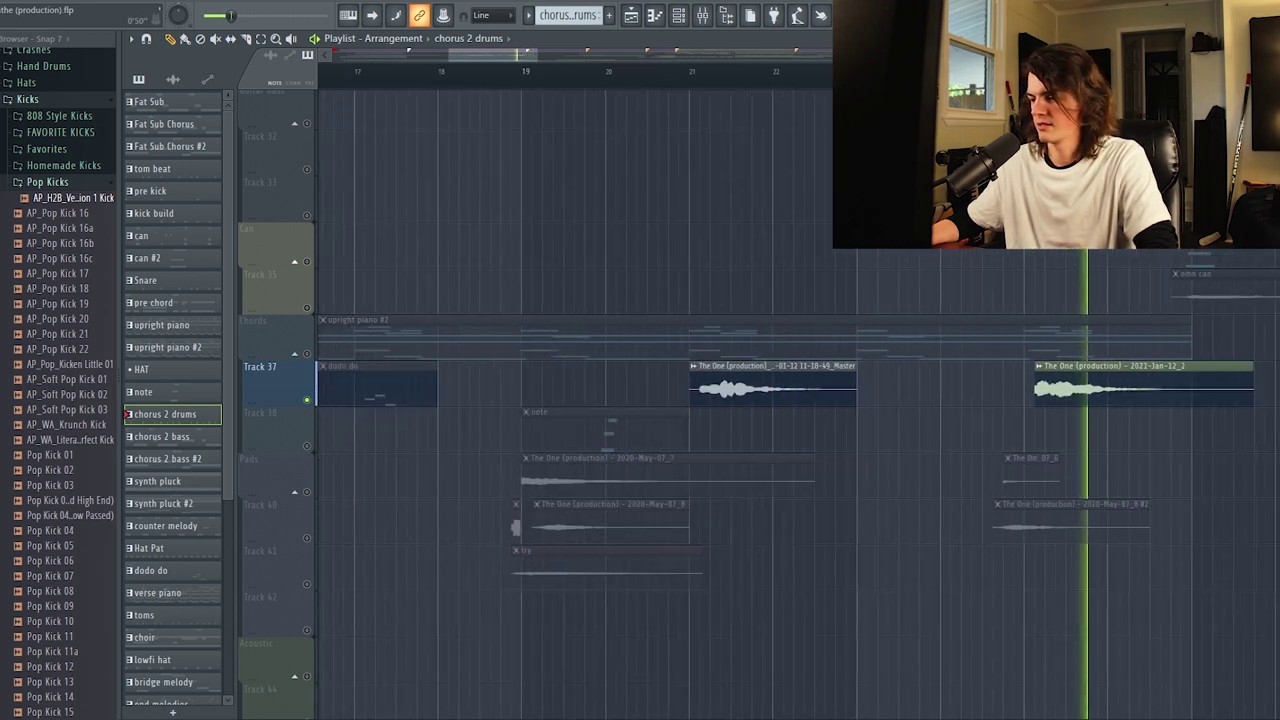
- Isolate Pads and Track 40 to hear their clips just before bar 25, and bring all tracks back
{"action": "right_click", "coordinate": [307, 538]}
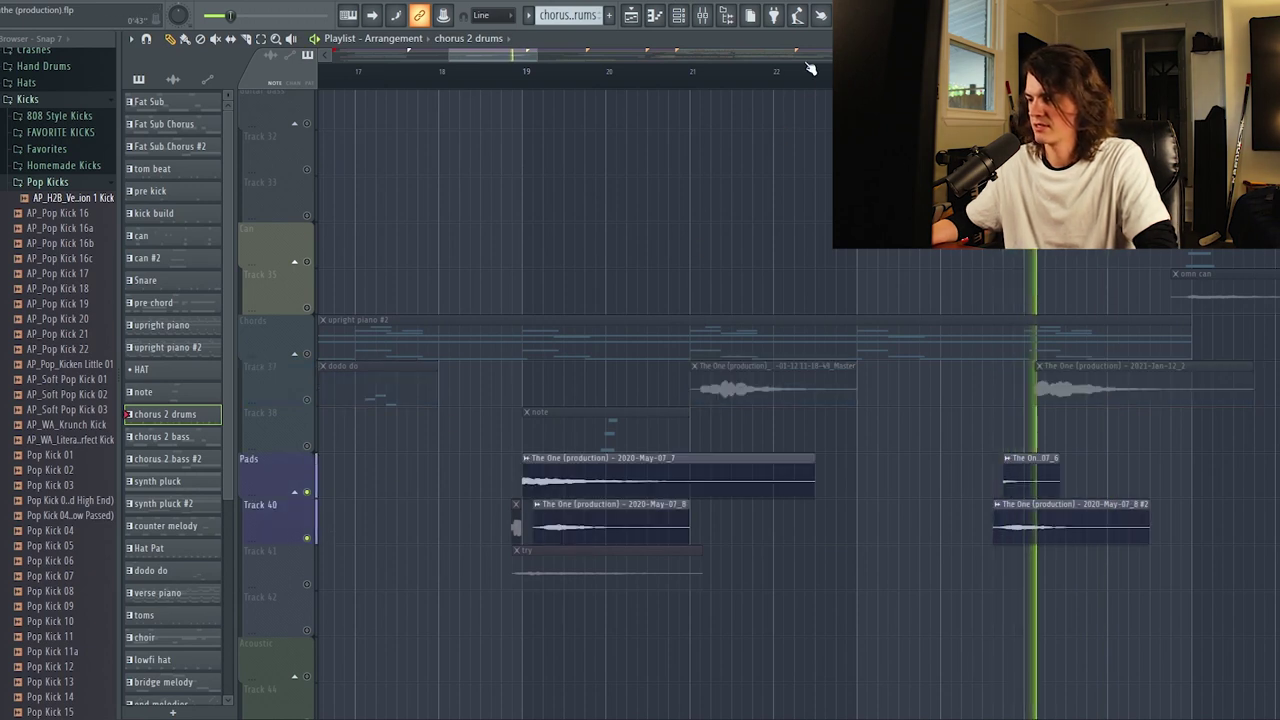
{"action": "scroll", "coordinate": [809, 55], "scroll_direction": "down", "scroll_amount": 3}
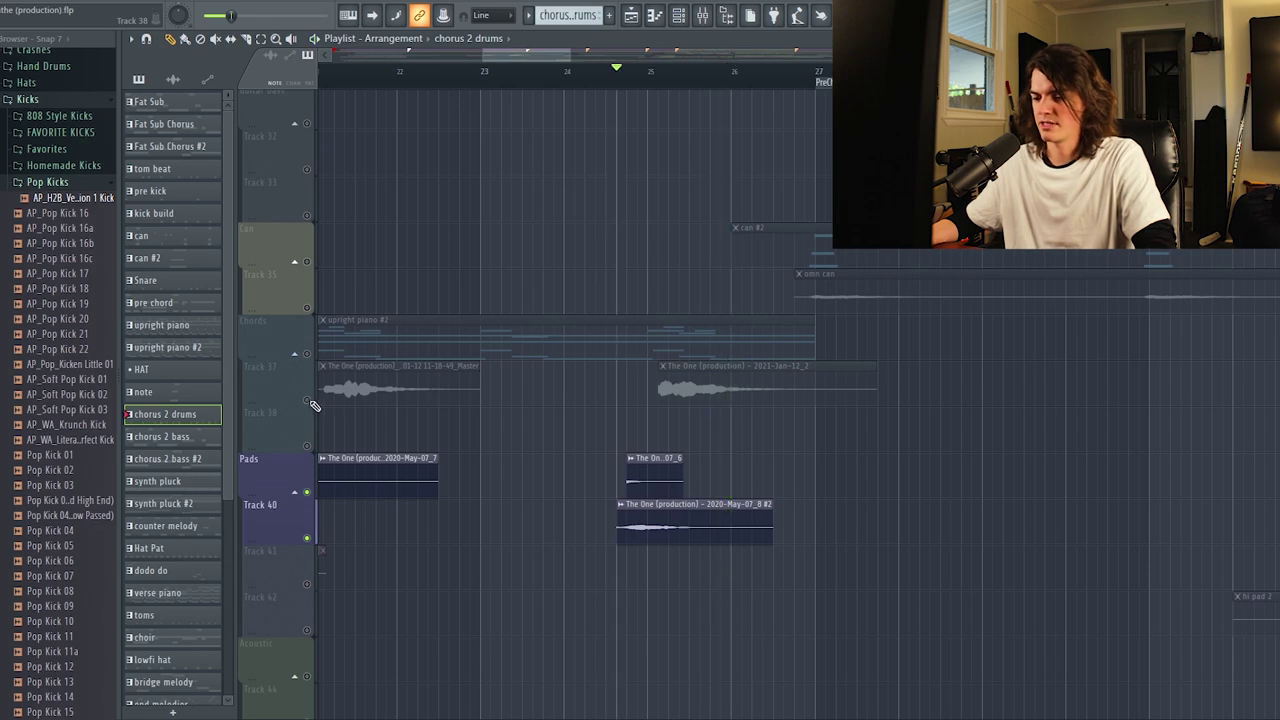
{"action": "right_click", "coordinate": [310, 401]}
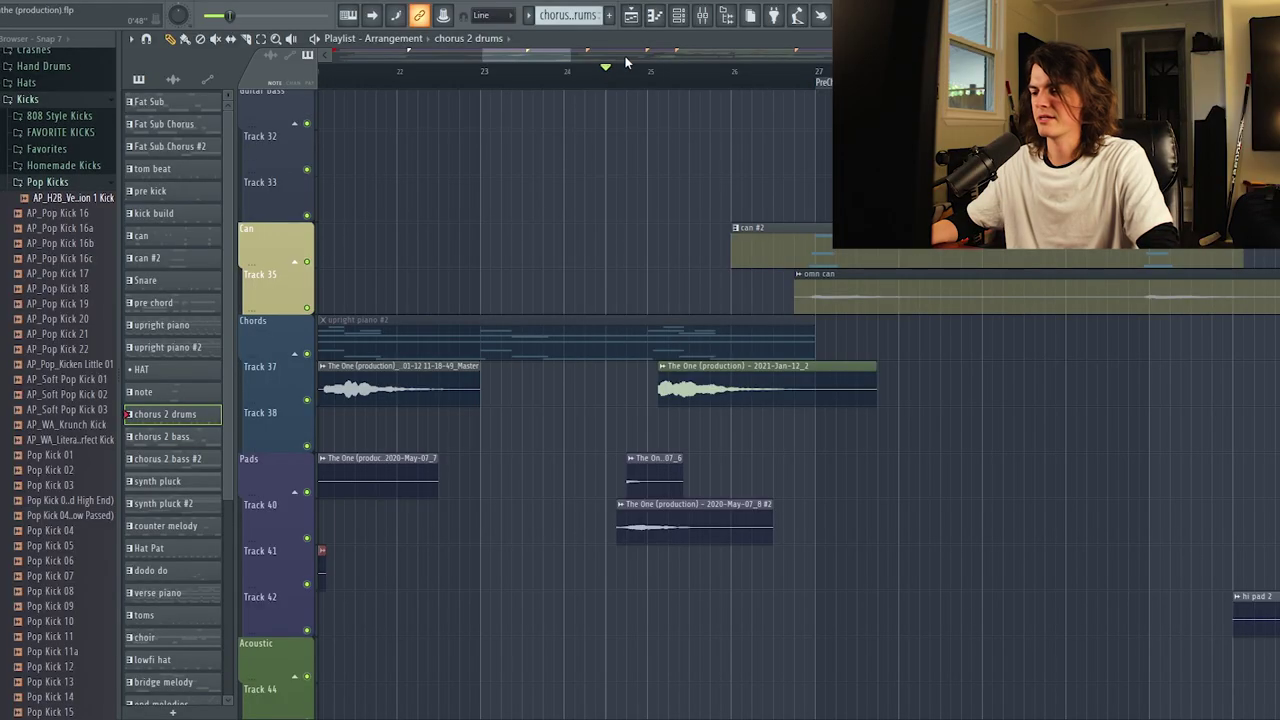
- Play the full arrangement from just before bar 25 into the PreChorus
{"action": "key", "text": "space"}
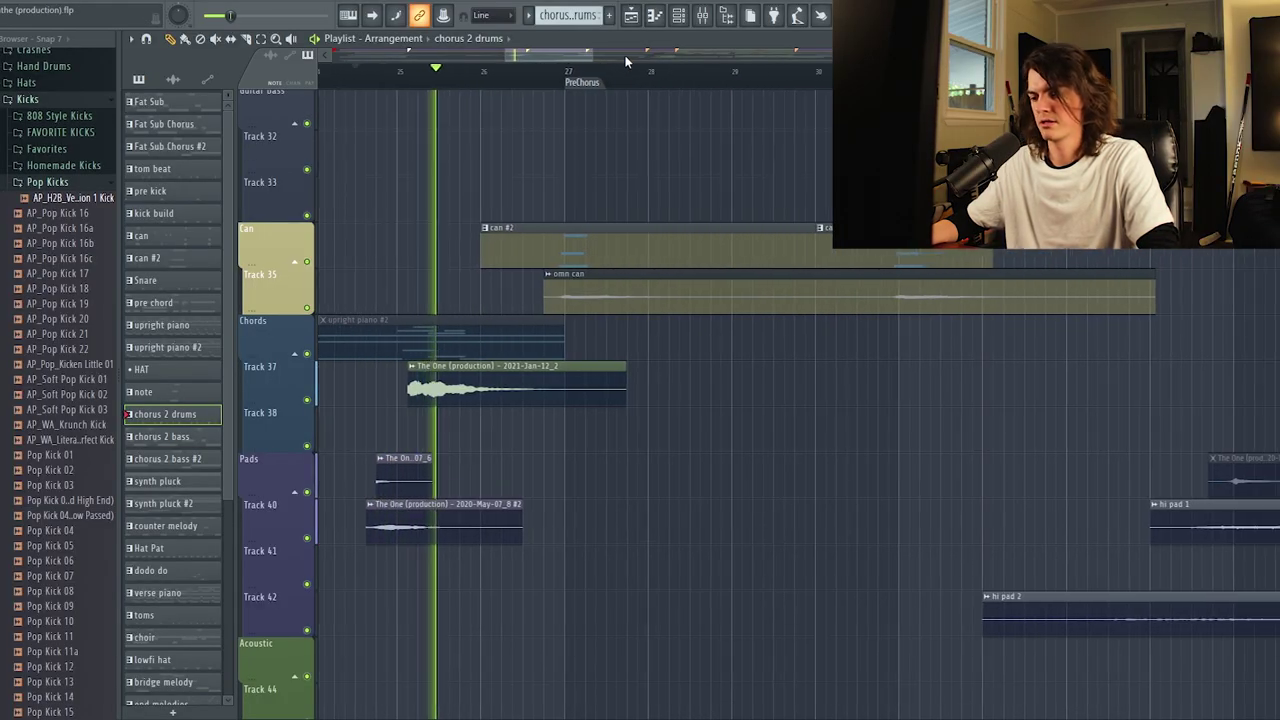
{"action": "scroll", "coordinate": [620, 70], "scroll_direction": "up", "scroll_amount": 1}
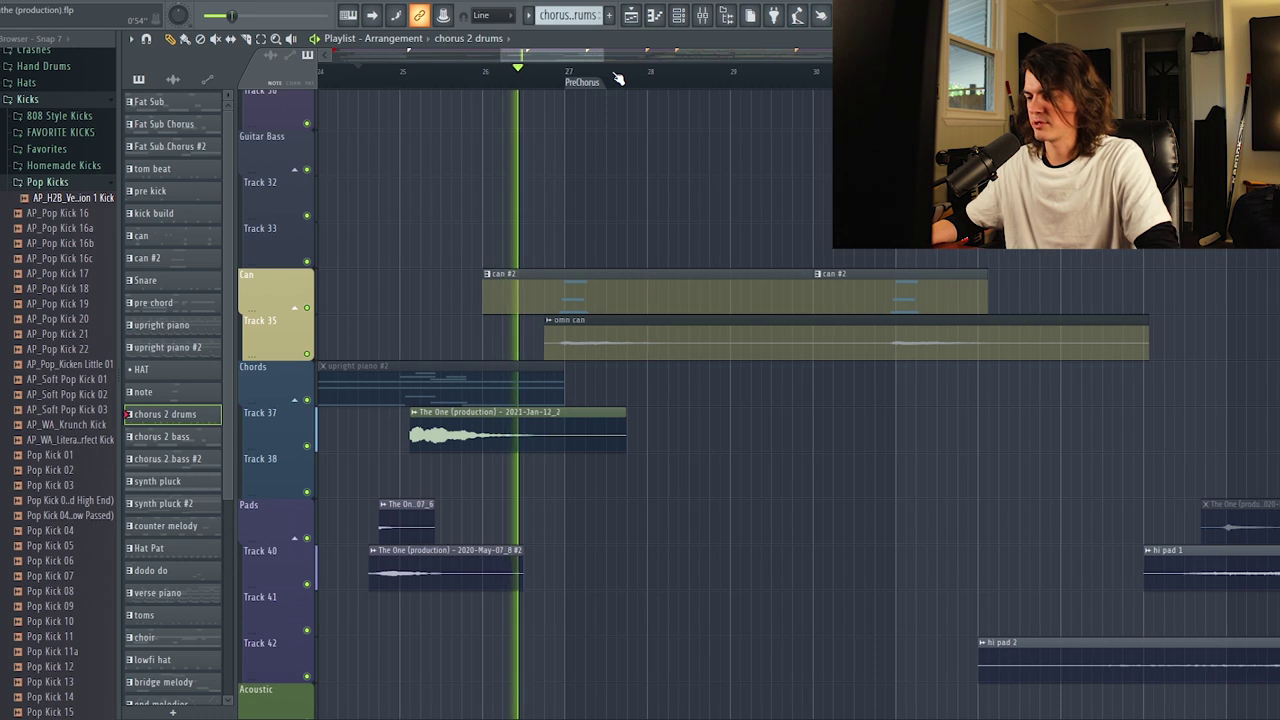
{"action": "scroll", "coordinate": [618, 78], "scroll_direction": "down", "scroll_amount": 4}
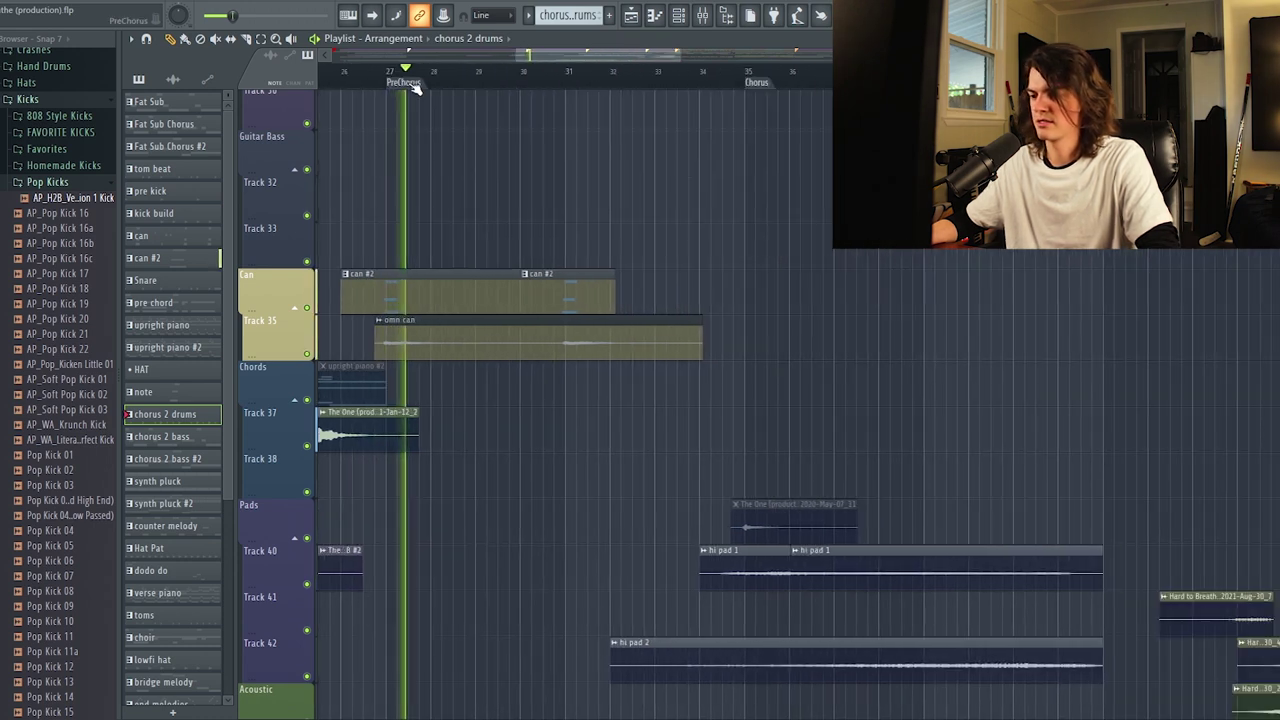
- Solo Track 35 and play its omn can clip from the start of the PreChorus
{"action": "scroll", "coordinate": [383, 82], "scroll_direction": "up", "scroll_amount": 4}
{"action": "key", "text": "space"}
{"action": "right_click", "coordinate": [307, 354]}
{"action": "left_click", "coordinate": [307, 354], "text": "ctrl"}
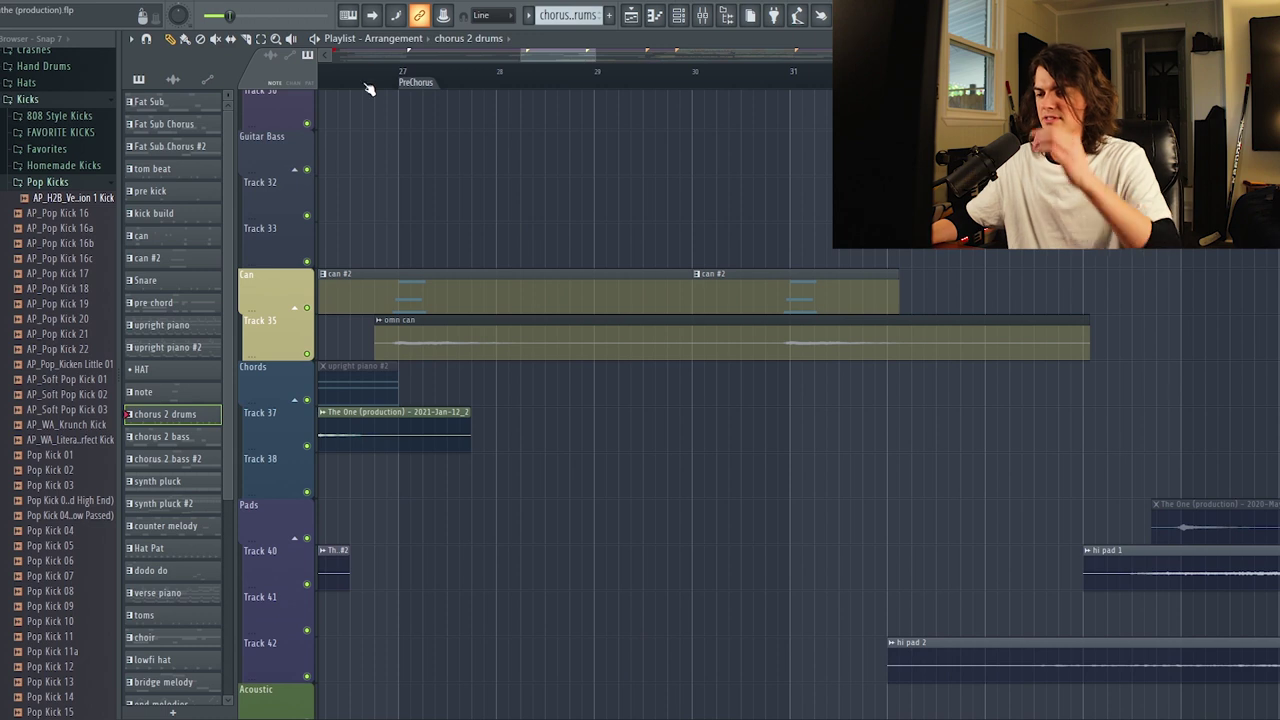
{"action": "left_click", "coordinate": [307, 354], "text": "ctrl"}
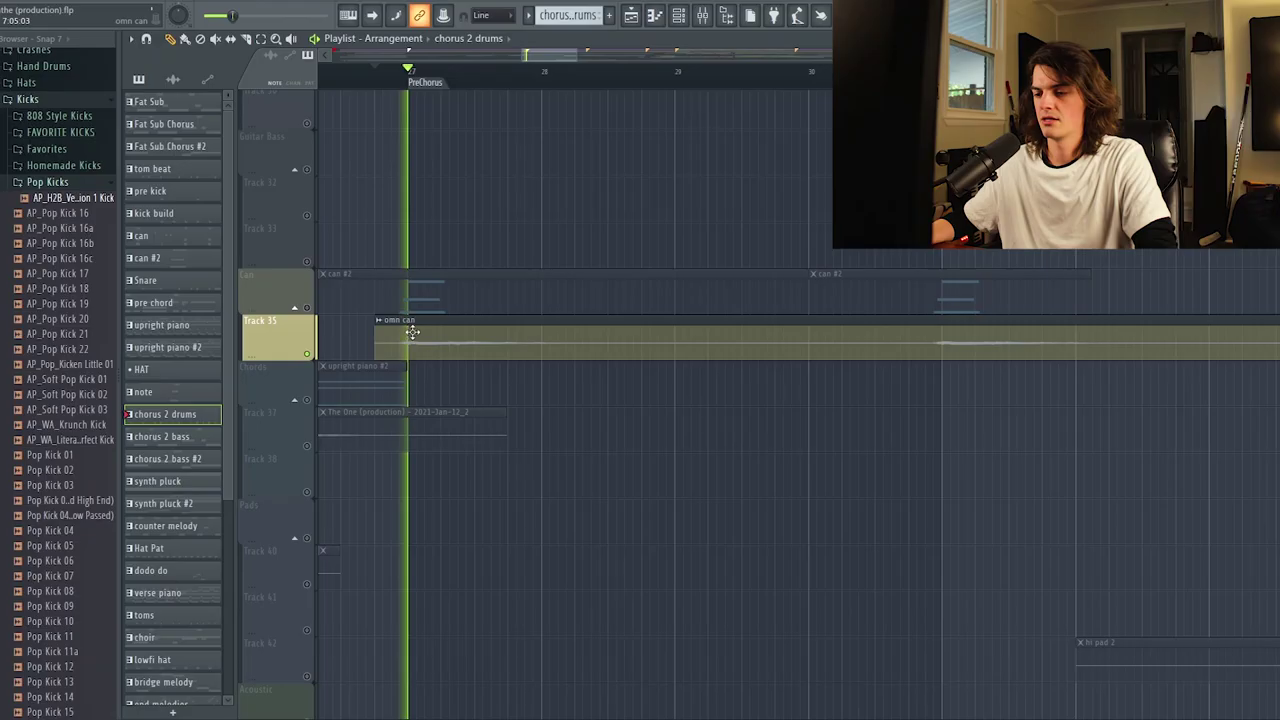
{"action": "scroll", "coordinate": [463, 80], "scroll_direction": "down", "scroll_amount": 1}
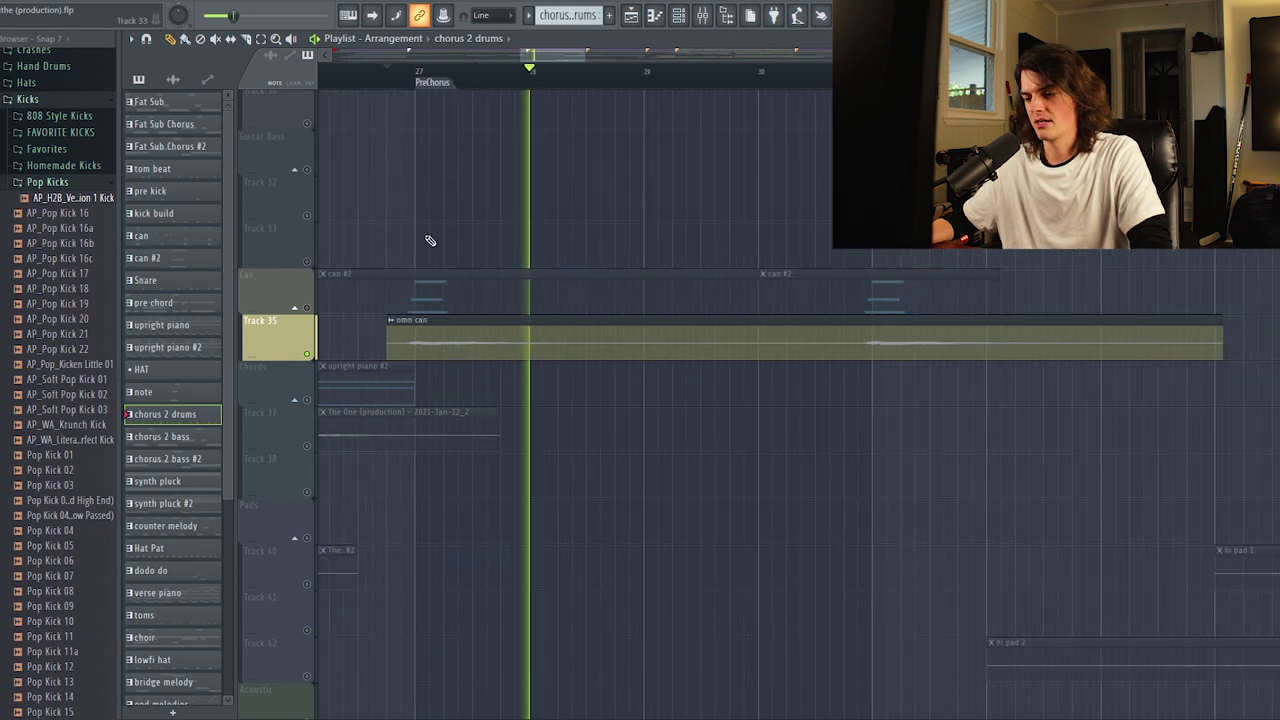
- Bring all tracks back and inspect the can #2 pattern's Walking the wire_guitar note and Walking the wire_reverb tail samples in the channel rack
{"action": "left_click", "coordinate": [426, 290]}
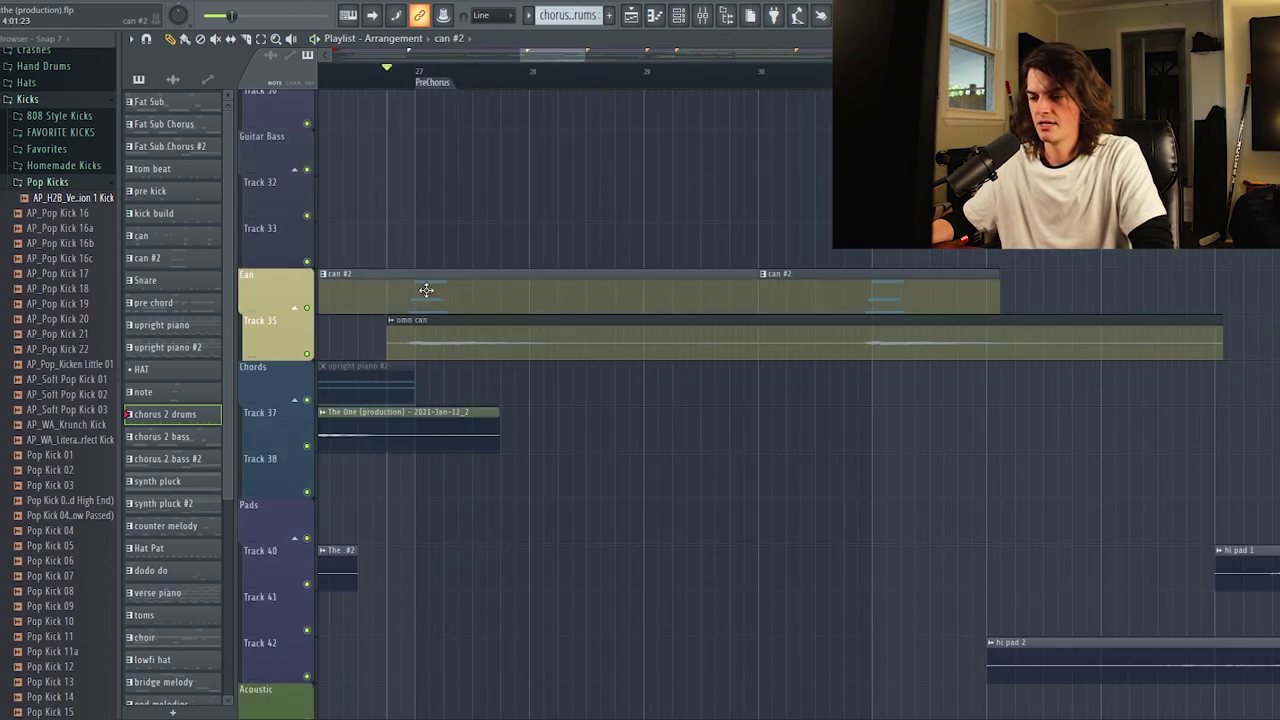
{"action": "key", "text": "F6"}
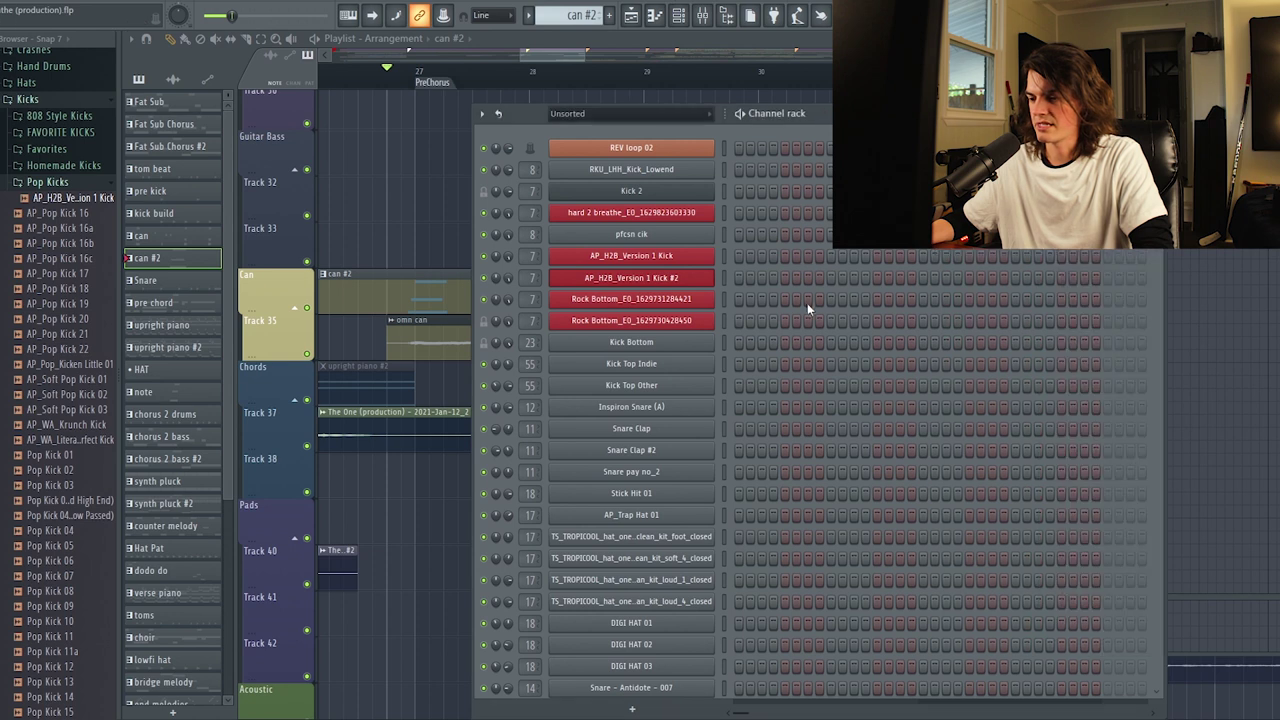
{"action": "scroll", "coordinate": [800, 400], "scroll_direction": "down", "scroll_amount": 8}
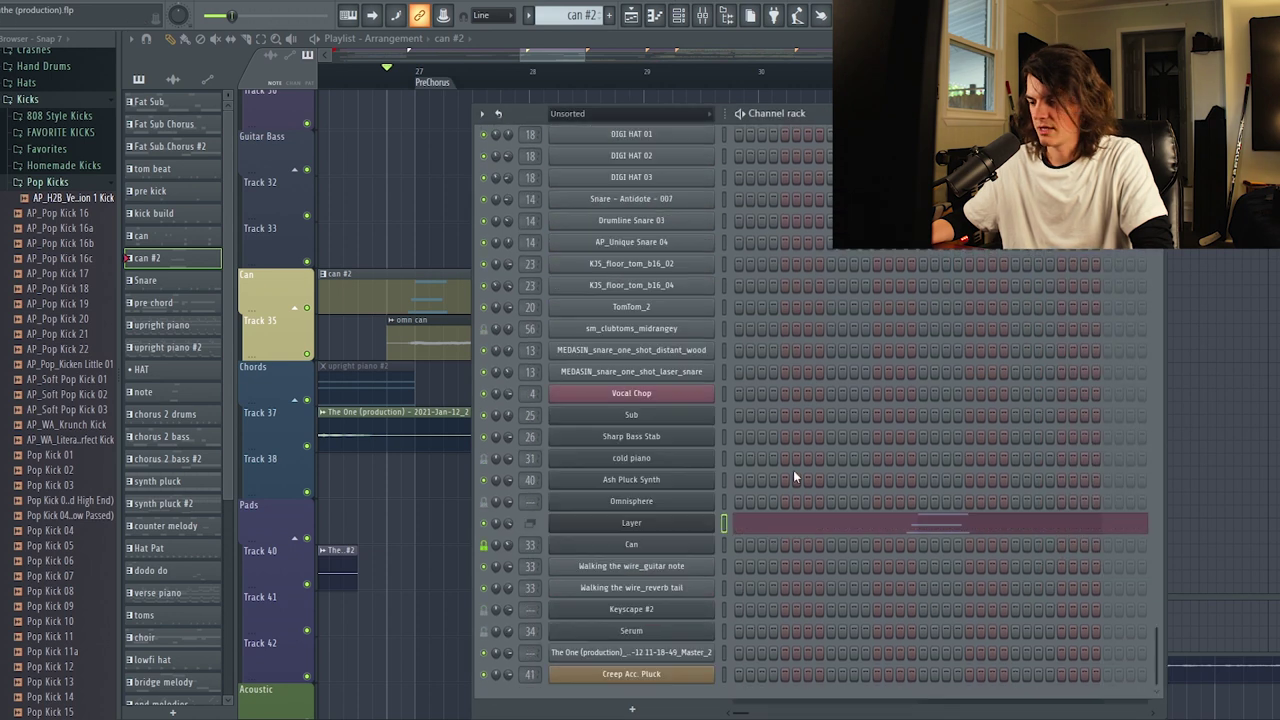
{"action": "left_click", "coordinate": [661, 568]}
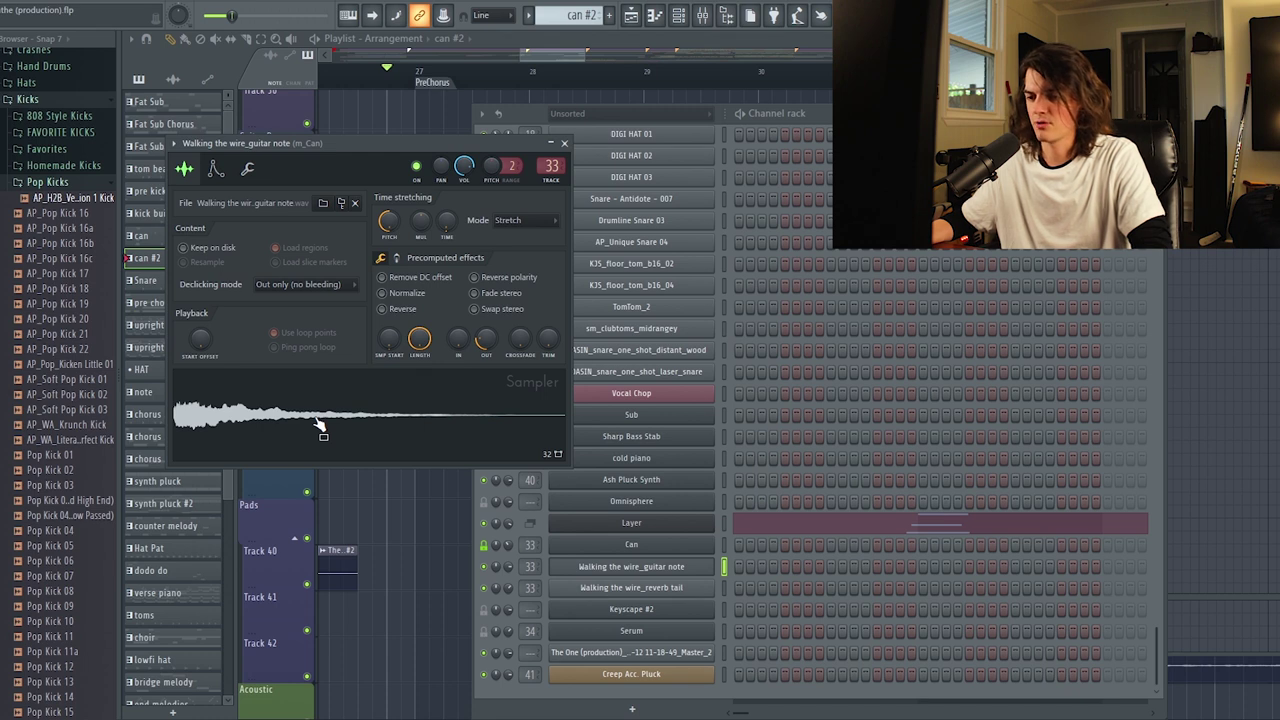
{"action": "left_click", "coordinate": [618, 590]}
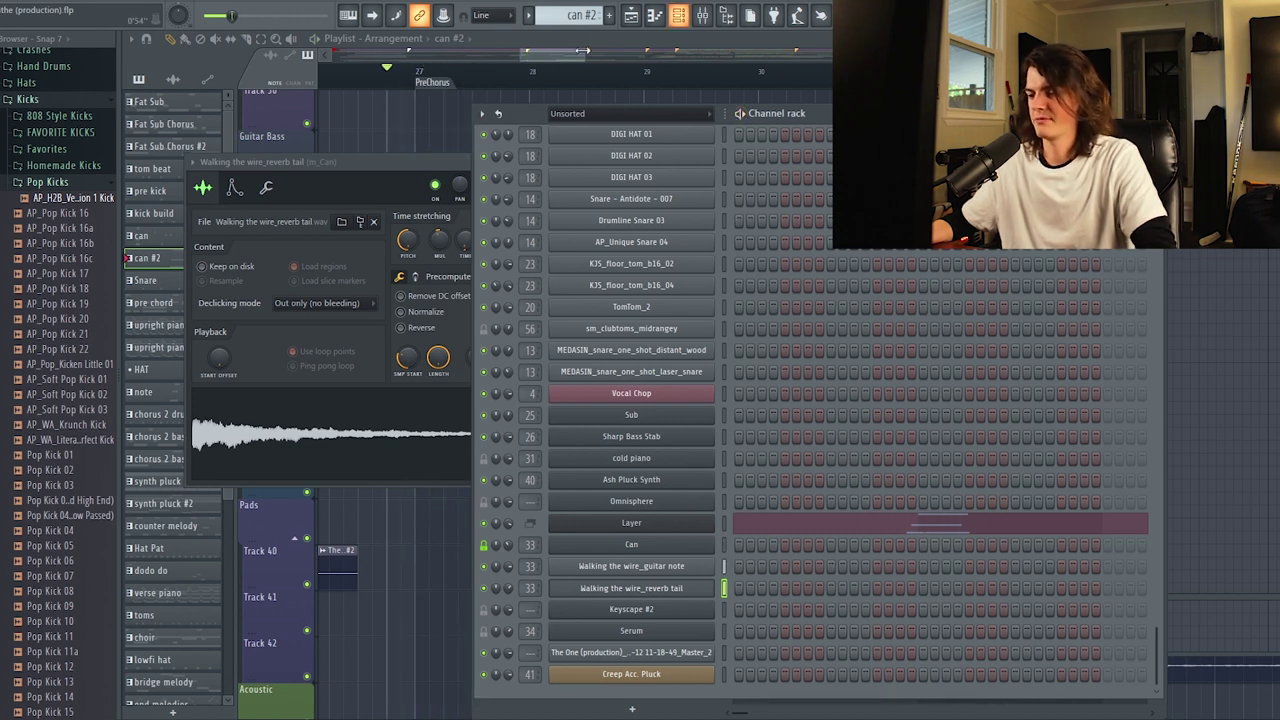
- Play the full arrangement from the PreChorus and look over its piano, Can, chord and pad tracks
{"action": "scroll", "coordinate": [423, 263], "scroll_direction": "up", "scroll_amount": 10}
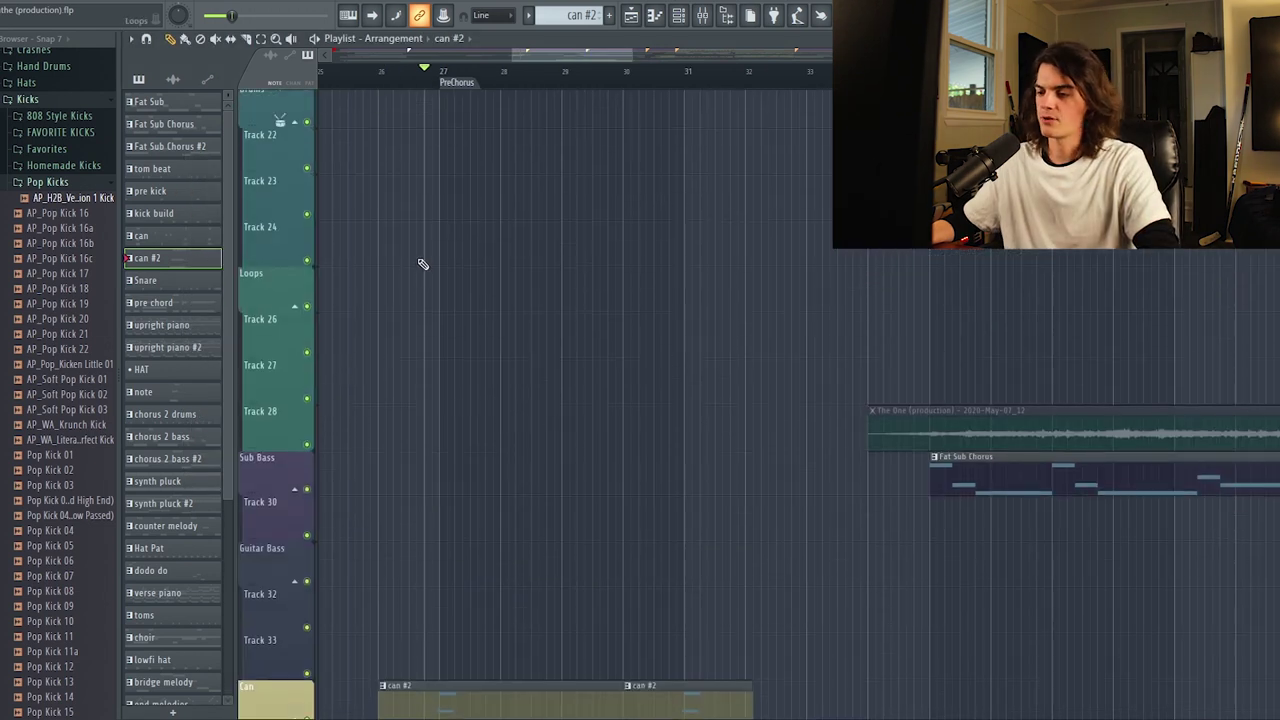
{"action": "scroll", "coordinate": [340, 281], "scroll_direction": "up", "scroll_amount": 5}
{"action": "key", "text": "space"}
{"action": "scroll", "coordinate": [563, 335], "scroll_direction": "down", "scroll_amount": 1}
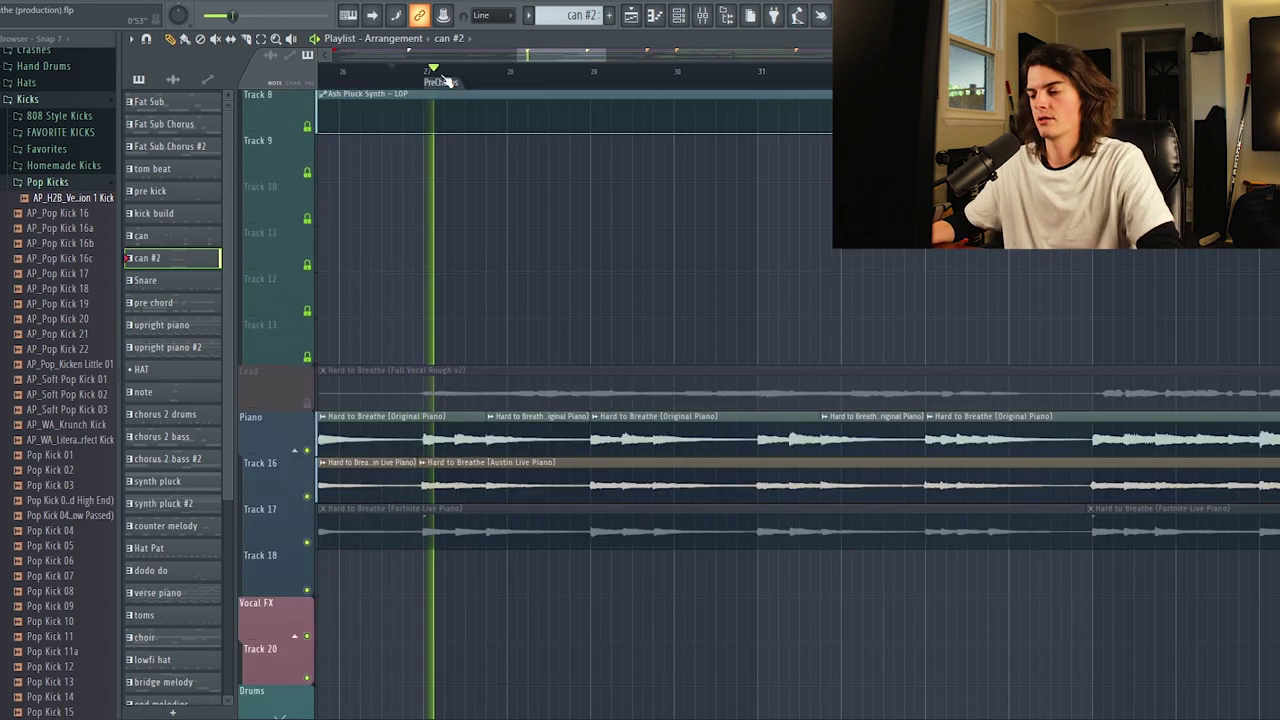
{"action": "scroll", "coordinate": [451, 82], "scroll_direction": "down", "scroll_amount": 3}
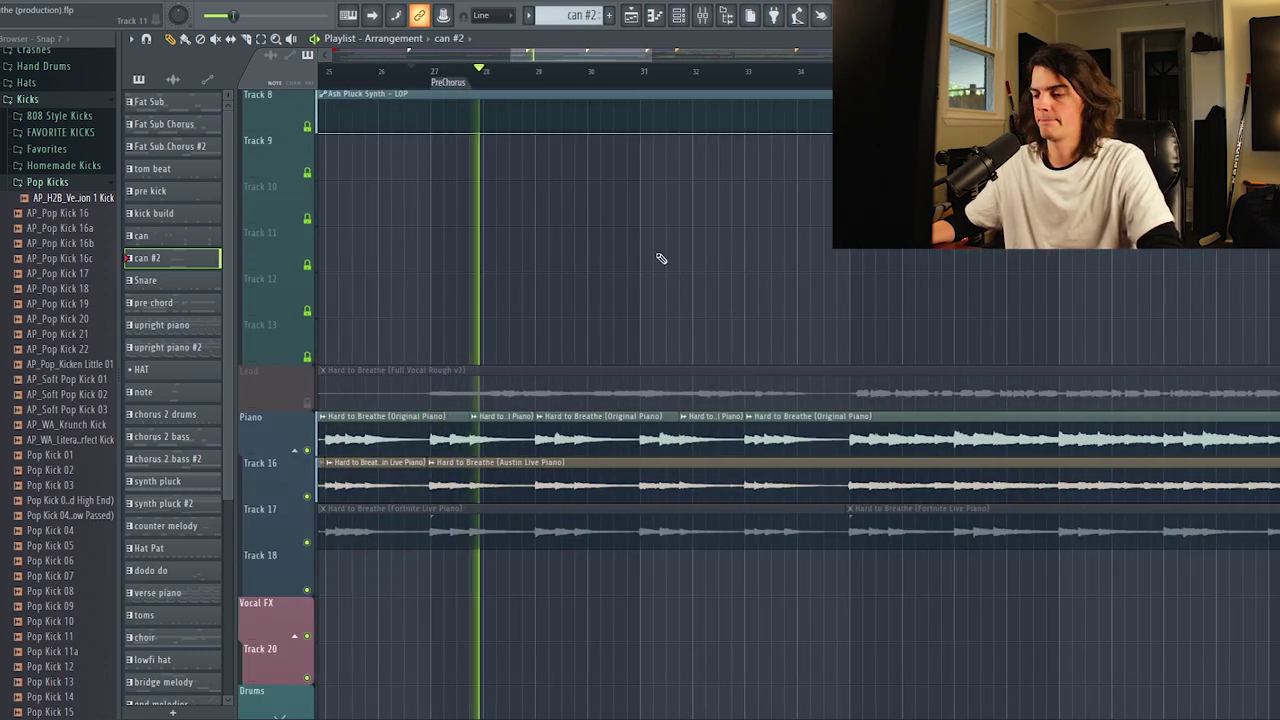
{"action": "scroll", "coordinate": [661, 258], "scroll_direction": "down", "scroll_amount": 19}
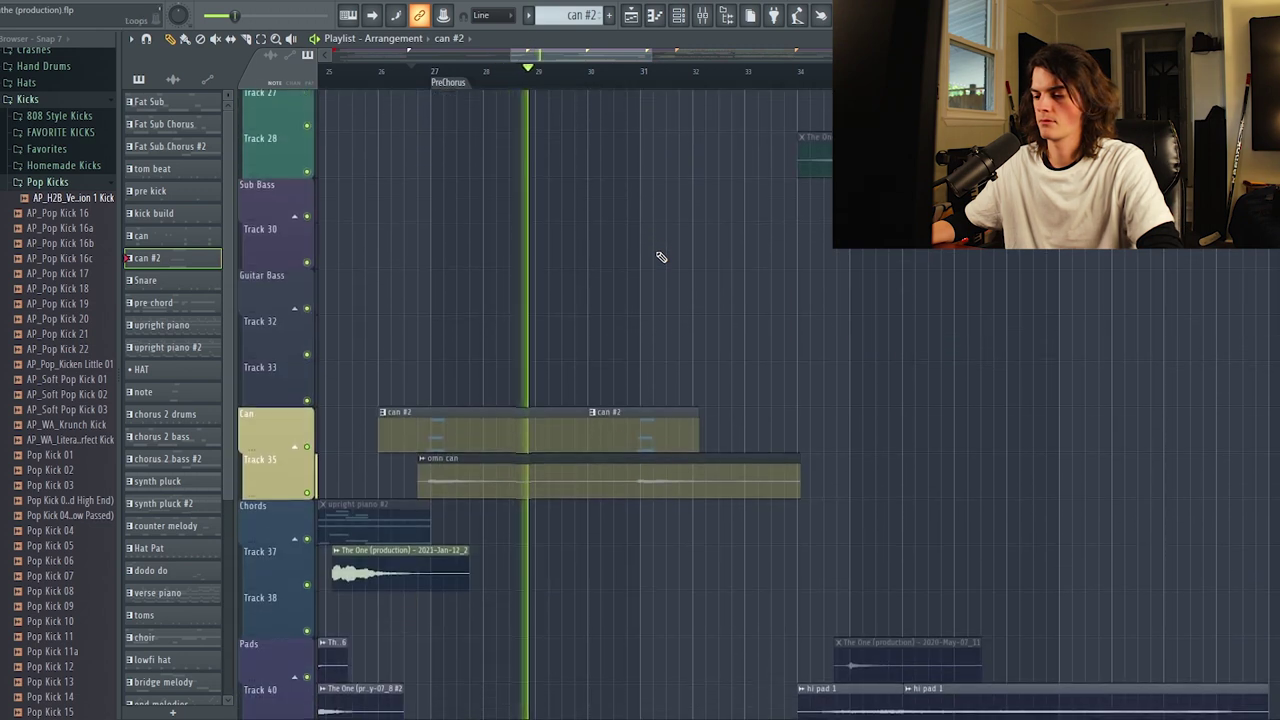
{"action": "scroll", "coordinate": [661, 258], "scroll_direction": "down", "scroll_amount": 3}
{"action": "scroll", "coordinate": [646, 74], "scroll_direction": "down", "scroll_amount": 4}
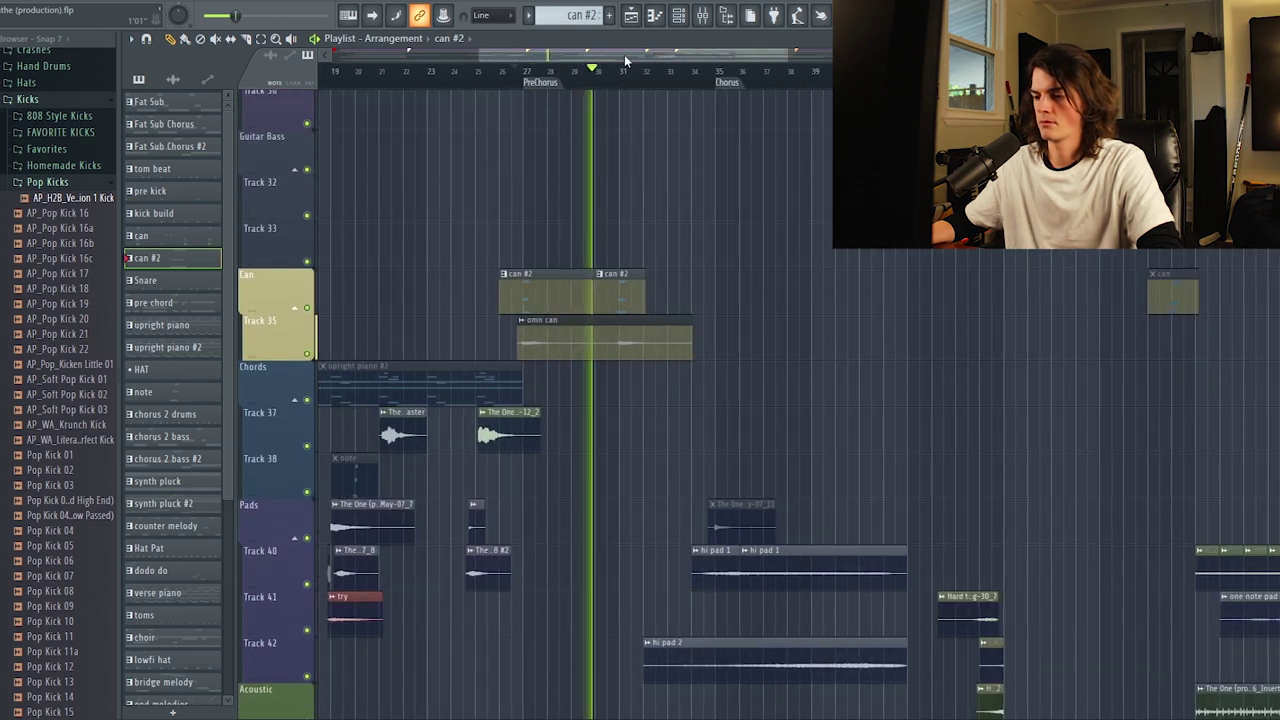
- Follow playback through the end of the PreChorus to the Chorus, examining the upcoming sub bass and piano clips
{"action": "scroll", "coordinate": [625, 62], "scroll_direction": "right", "scroll_amount": 3}
{"action": "scroll", "coordinate": [632, 216], "scroll_direction": "down", "scroll_amount": 5}
{"action": "scroll", "coordinate": [630, 220], "scroll_direction": "up", "scroll_amount": 11}
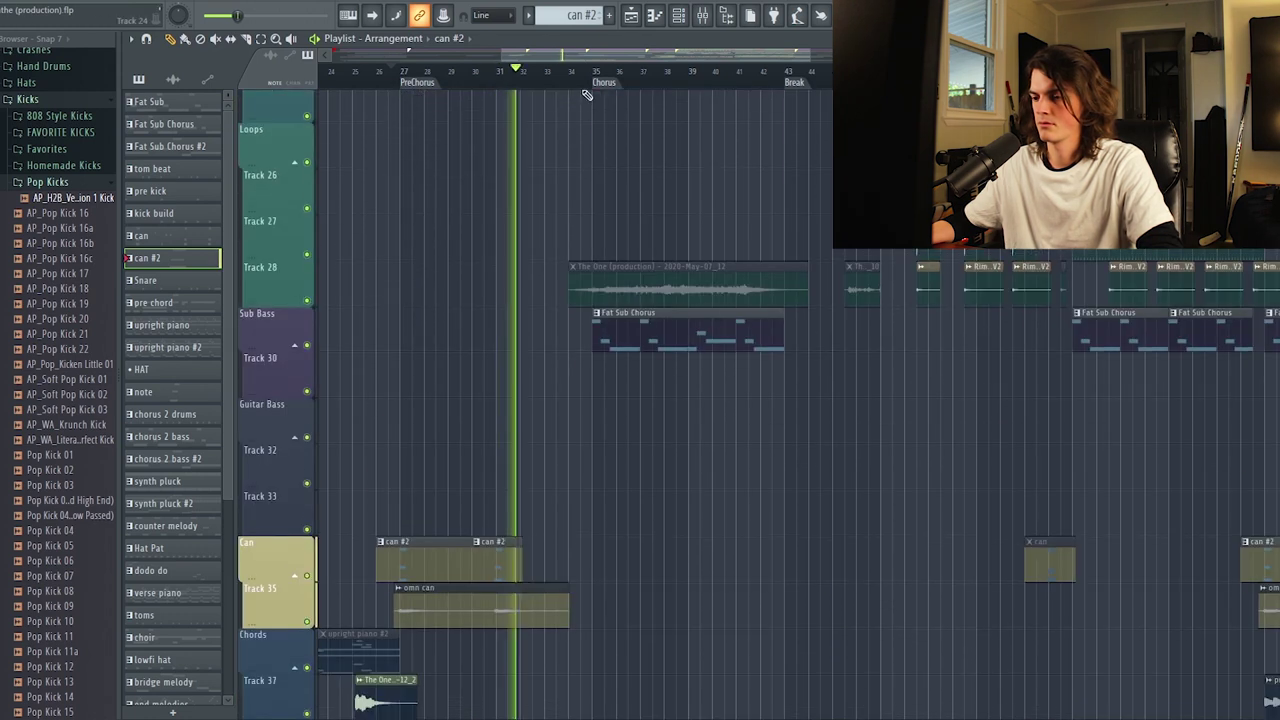
{"action": "scroll", "coordinate": [586, 114], "scroll_direction": "up", "scroll_amount": 13}
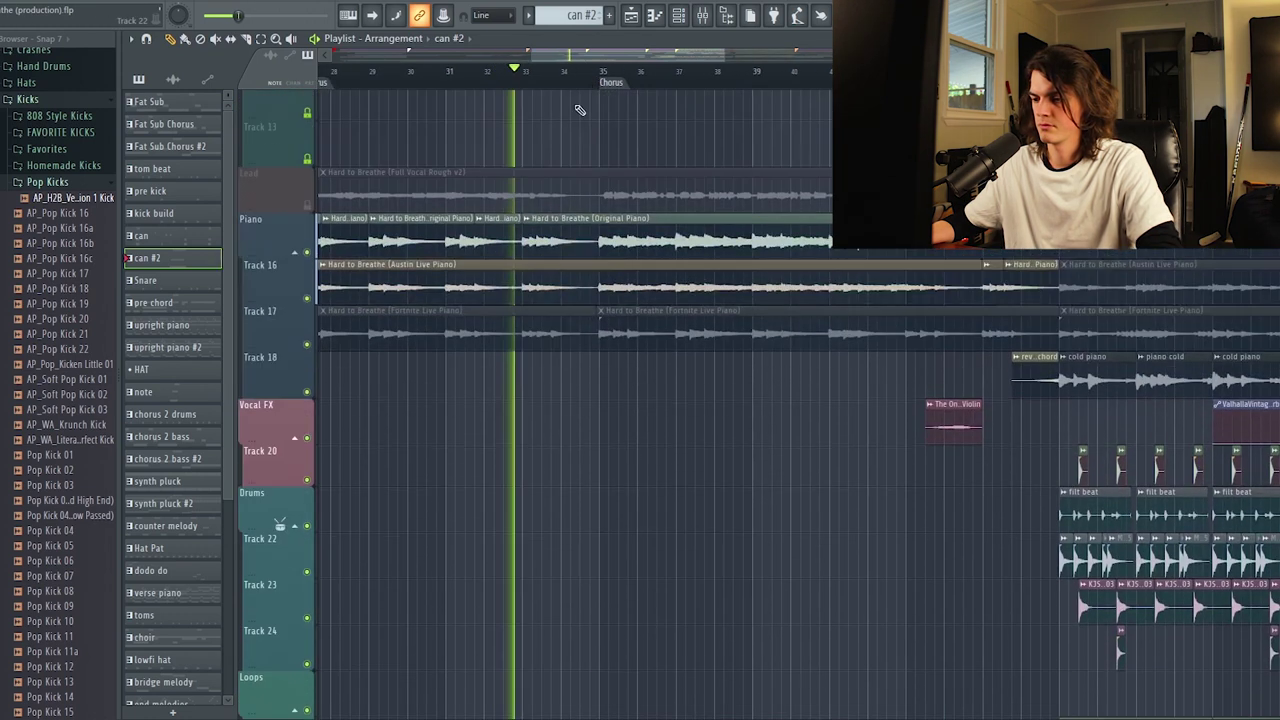
{"action": "scroll", "coordinate": [586, 120], "scroll_direction": "up", "scroll_amount": 1}
{"action": "scroll", "coordinate": [591, 74], "scroll_direction": "up", "scroll_amount": 2}
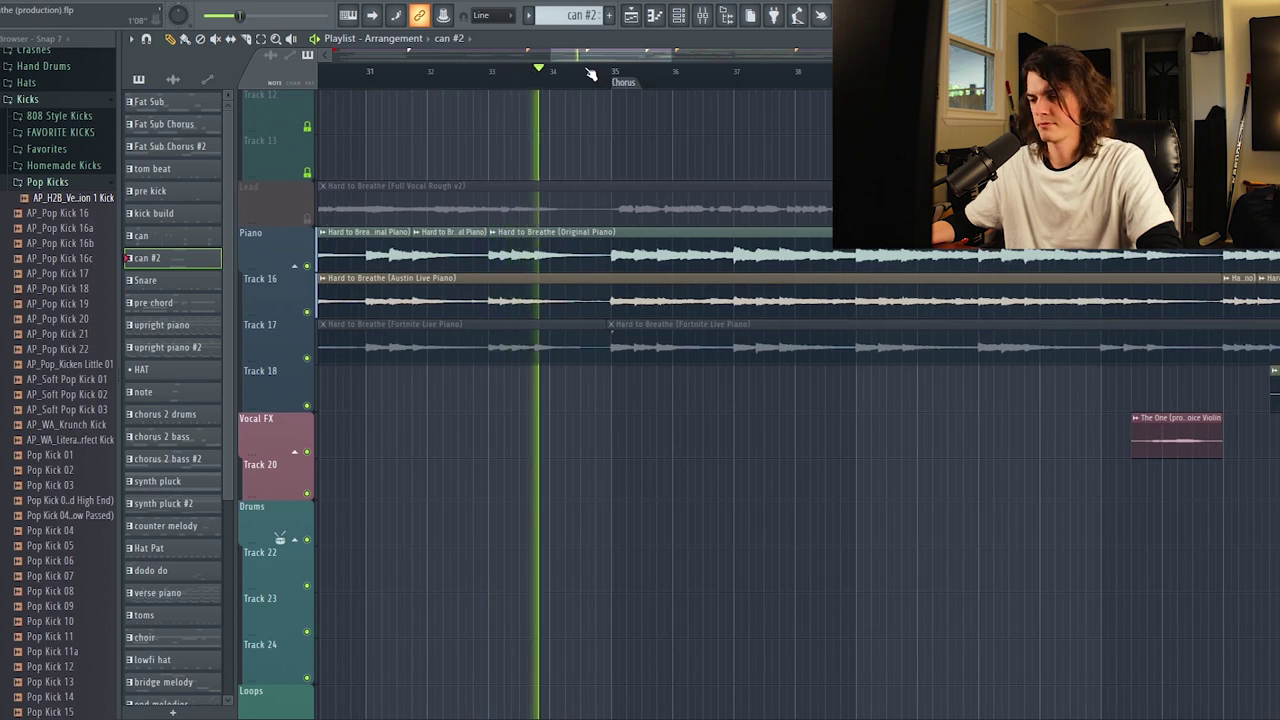
{"action": "scroll", "coordinate": [591, 72], "scroll_direction": "down", "scroll_amount": 2}
{"action": "scroll", "coordinate": [540, 180], "scroll_direction": "down", "scroll_amount": 1}
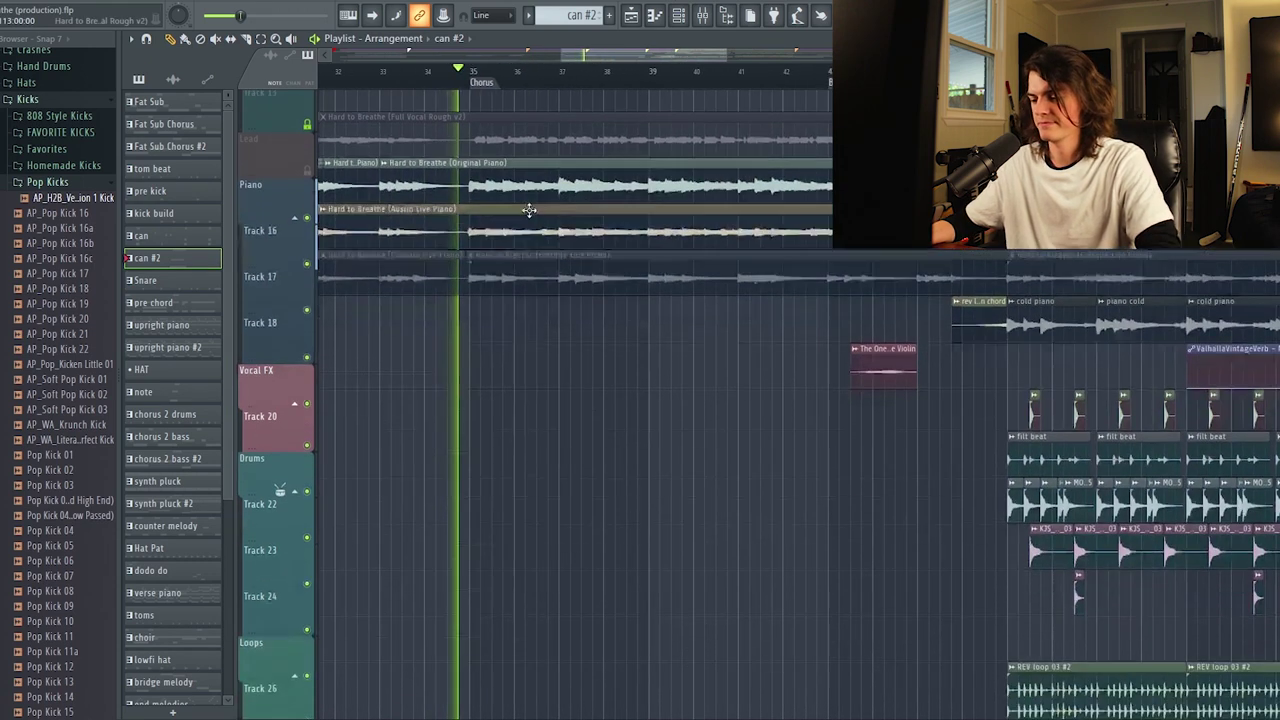
- Examine the Fat Sub Chorus, hi pad 1 and hi pad 2 clips while the Chorus plays
{"action": "scroll", "coordinate": [529, 210], "scroll_direction": "down", "scroll_amount": 8}
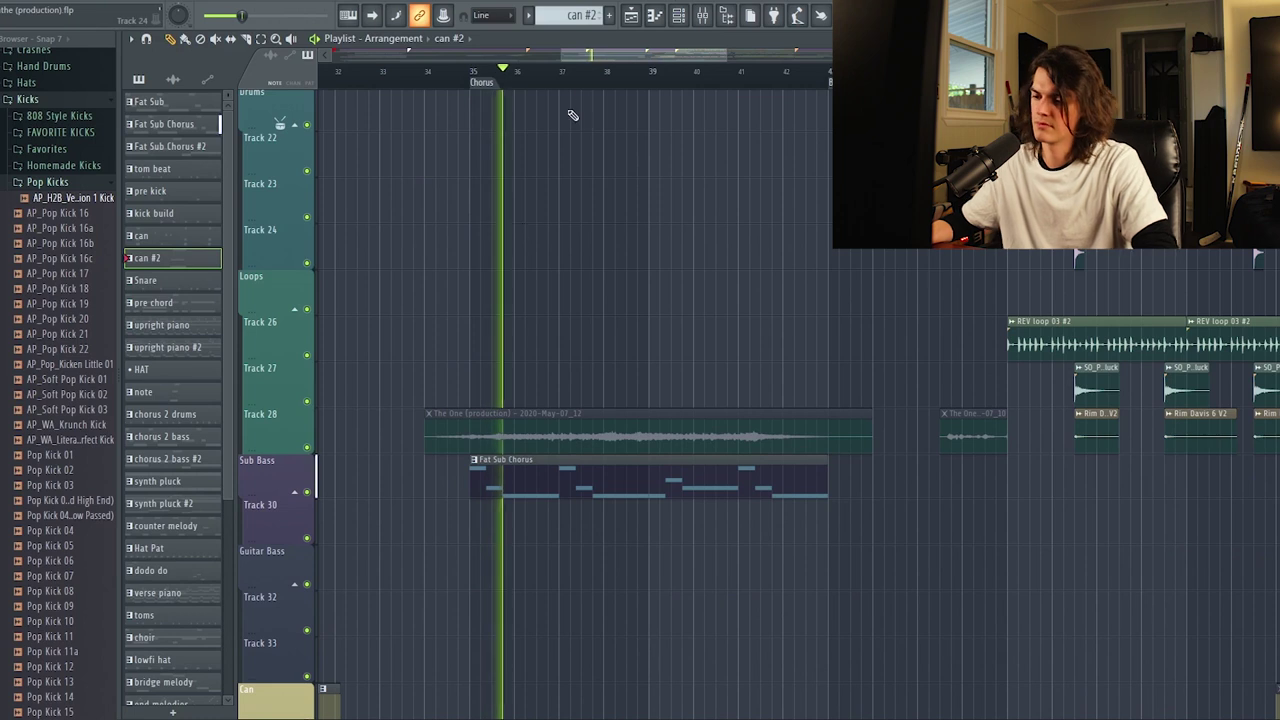
{"action": "scroll", "coordinate": [598, 80], "scroll_direction": "down", "scroll_amount": 1}
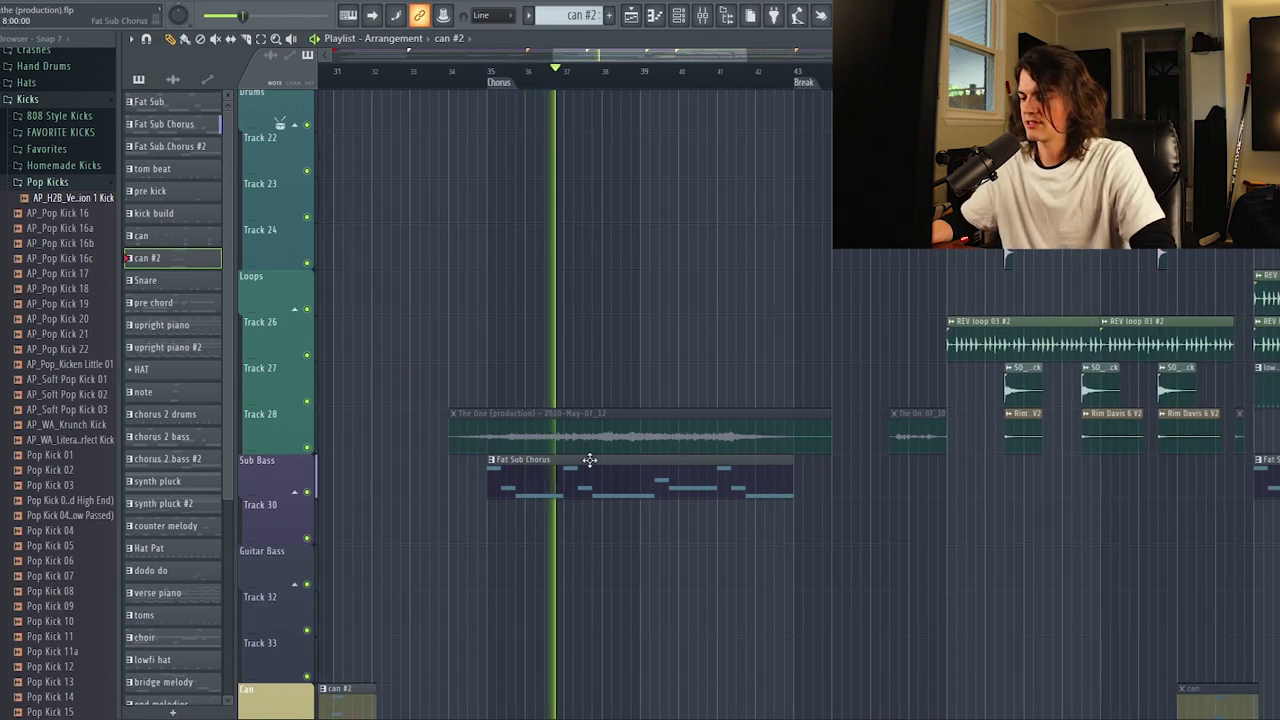
{"action": "scroll", "coordinate": [400, 470], "scroll_direction": "down", "scroll_amount": 9}
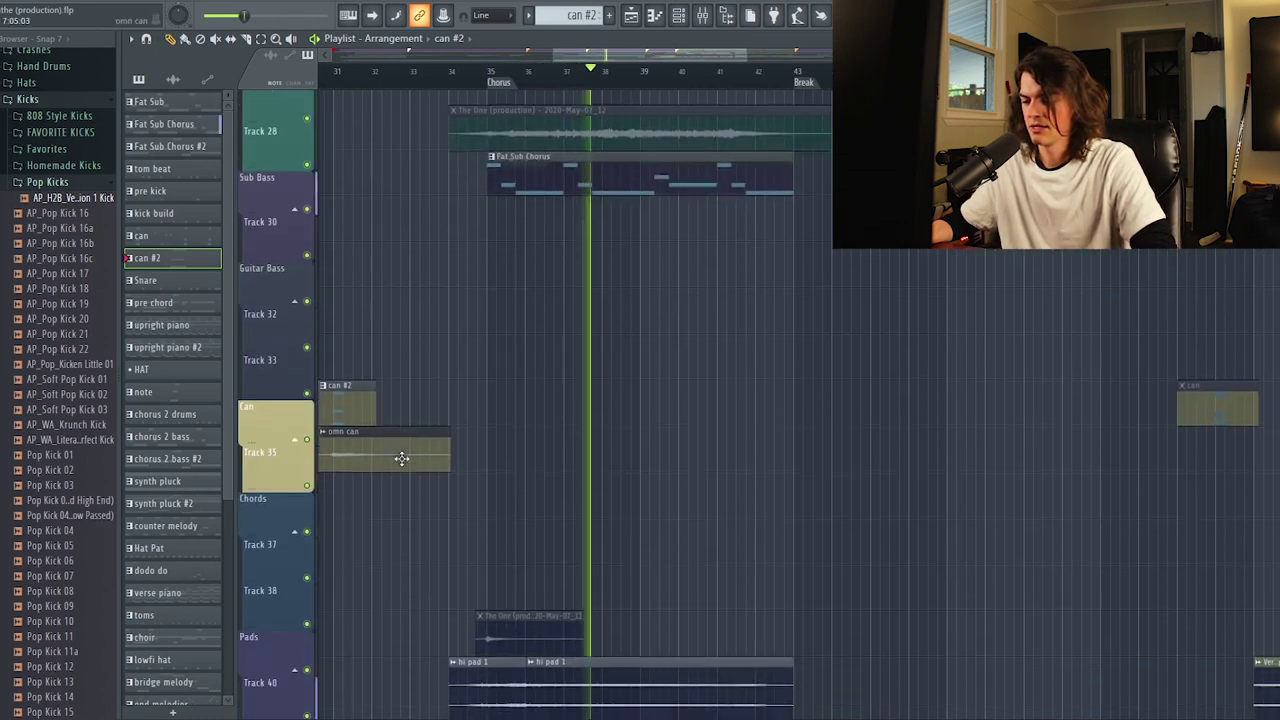
{"action": "scroll", "coordinate": [560, 480], "scroll_direction": "down", "scroll_amount": 3}
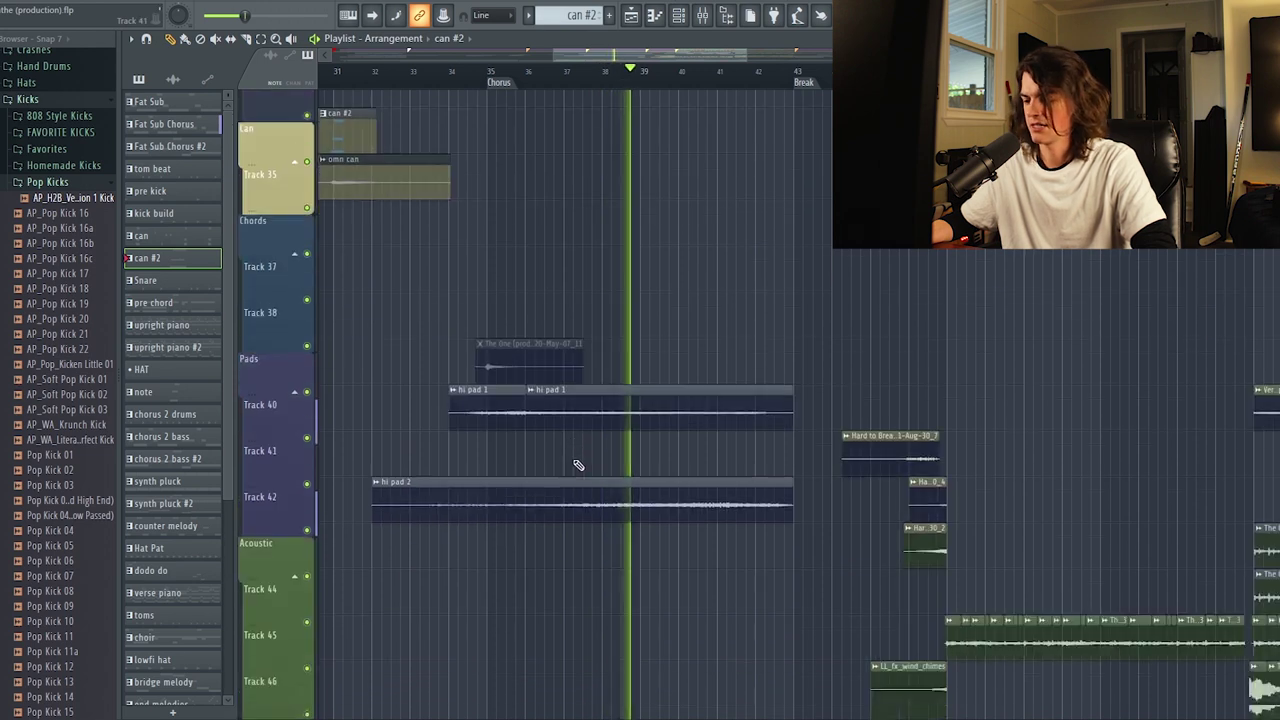
{"action": "scroll", "coordinate": [680, 502], "scroll_direction": "up", "scroll_amount": 10}
{"action": "scroll", "coordinate": [689, 497], "scroll_direction": "up", "scroll_amount": 6}
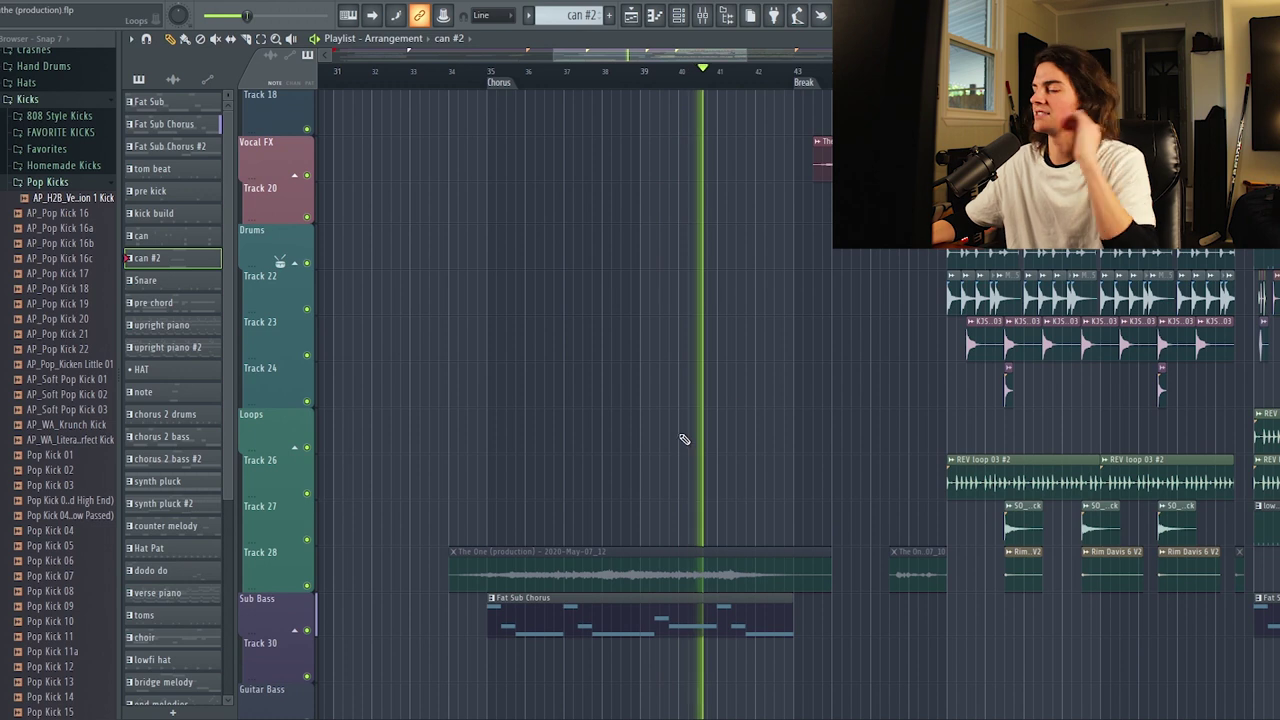
- Play the Break from bar 43 and follow its piano, Voice Violin and rev last austin chord clips
{"action": "scroll", "coordinate": [751, 366], "scroll_direction": "up", "scroll_amount": 8}
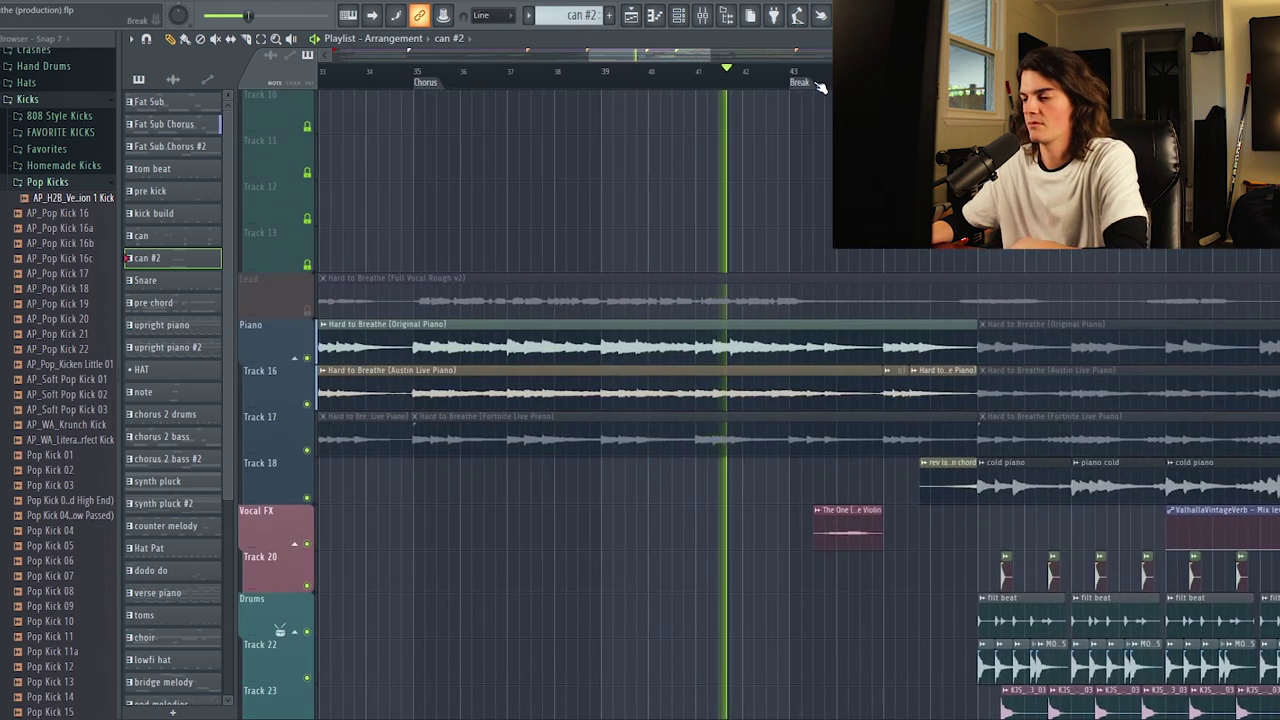
{"action": "scroll", "coordinate": [818, 88], "scroll_direction": "up", "scroll_amount": 3}
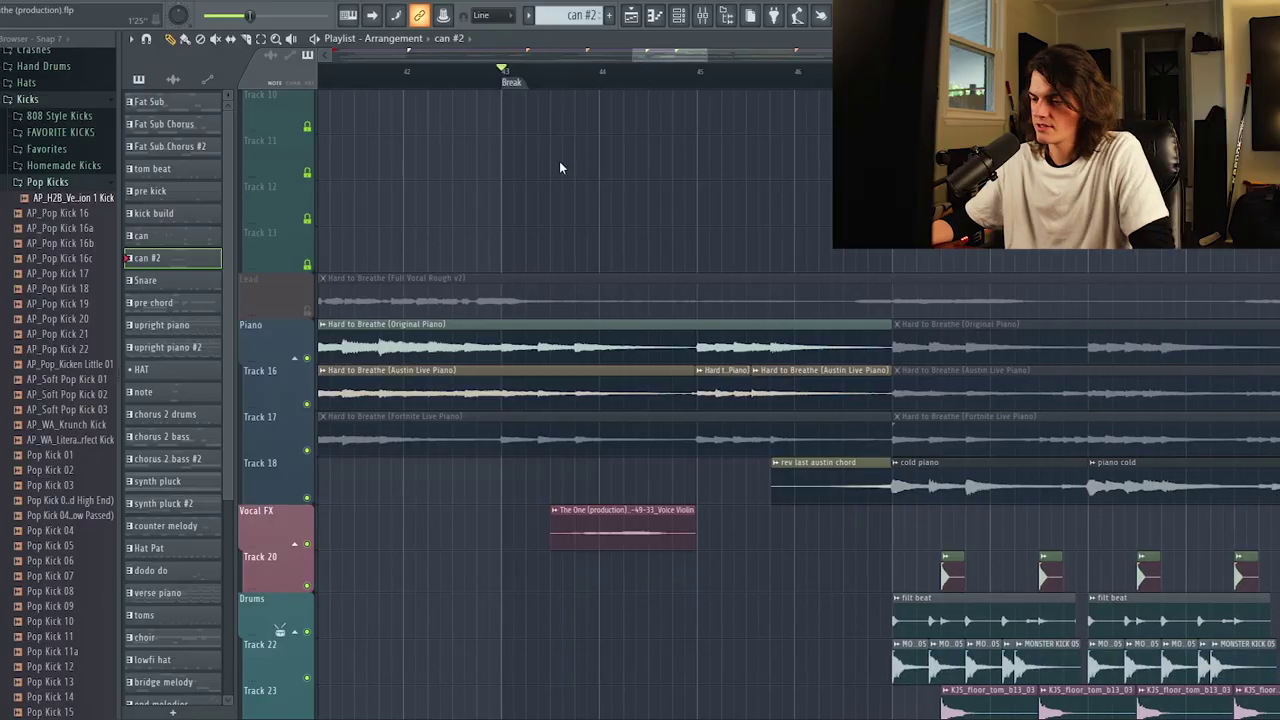
{"action": "scroll", "coordinate": [534, 86], "scroll_direction": "up", "scroll_amount": 1}
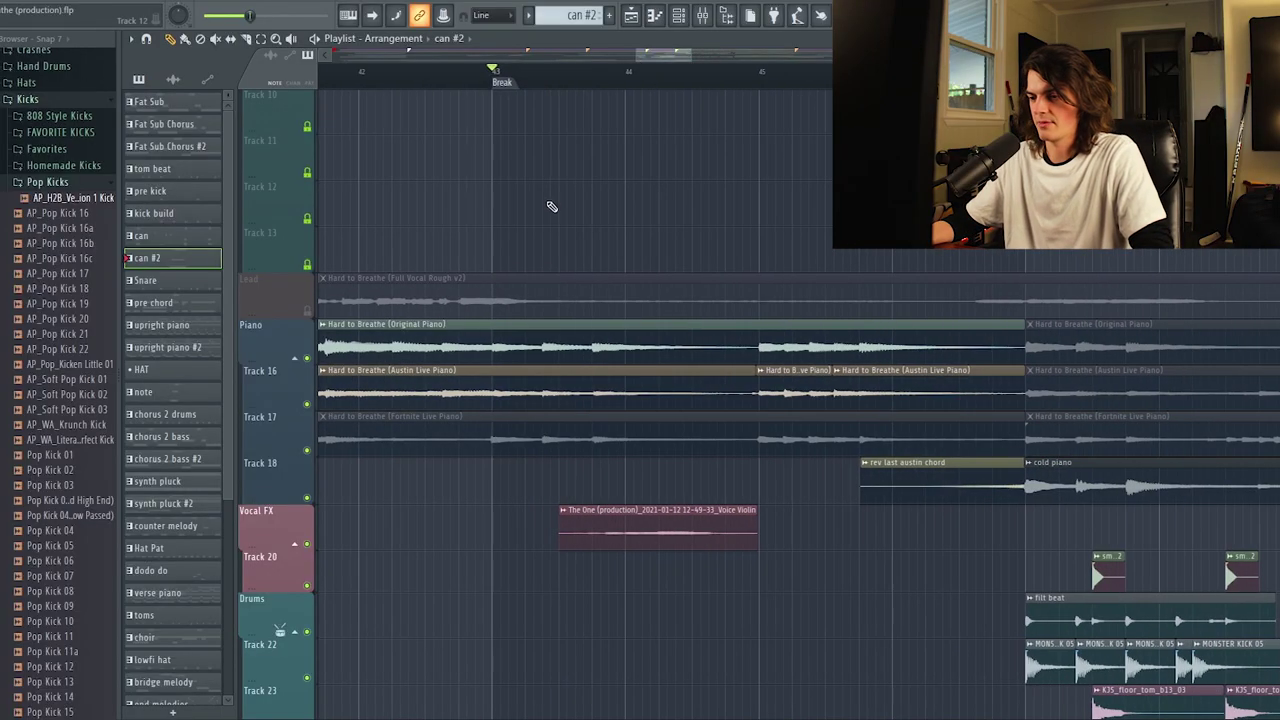
{"action": "scroll", "coordinate": [551, 211], "scroll_direction": "up", "scroll_amount": 2}
{"action": "scroll", "coordinate": [535, 88], "scroll_direction": "down", "scroll_amount": 1}
{"action": "scroll", "coordinate": [587, 328], "scroll_direction": "down", "scroll_amount": 2}
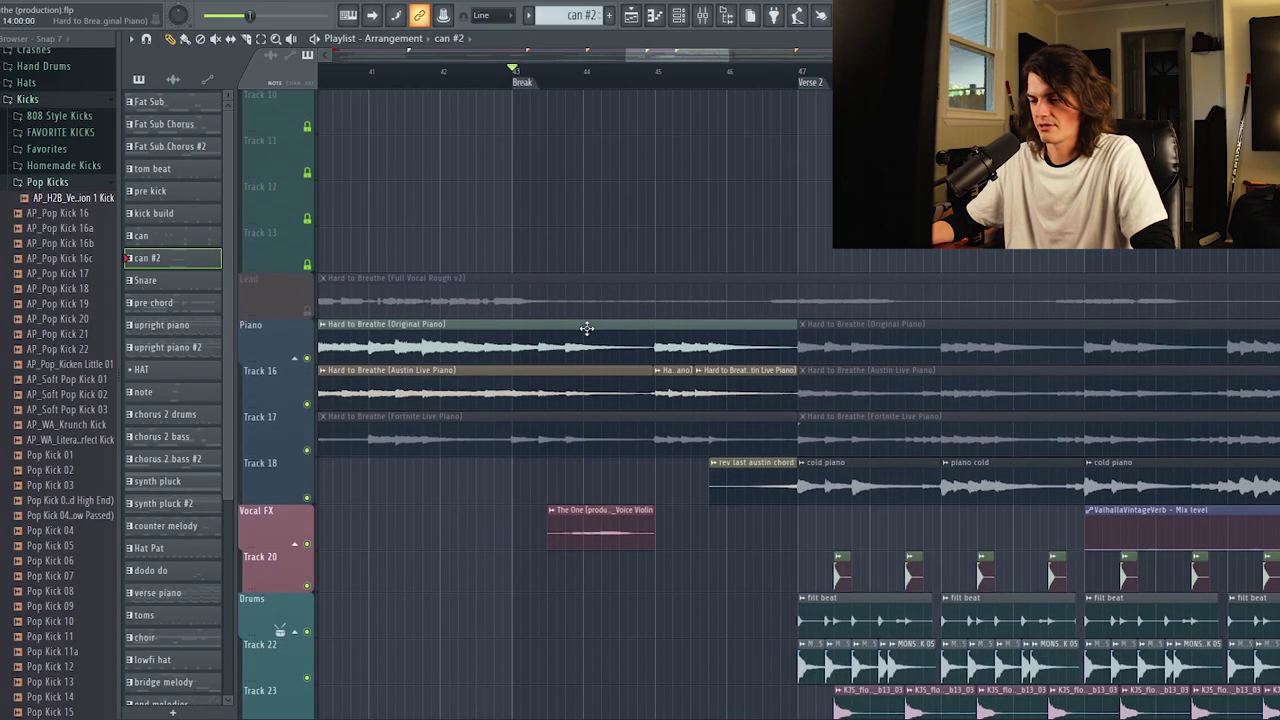
{"action": "scroll", "coordinate": [612, 80], "scroll_direction": "up", "scroll_amount": 3}
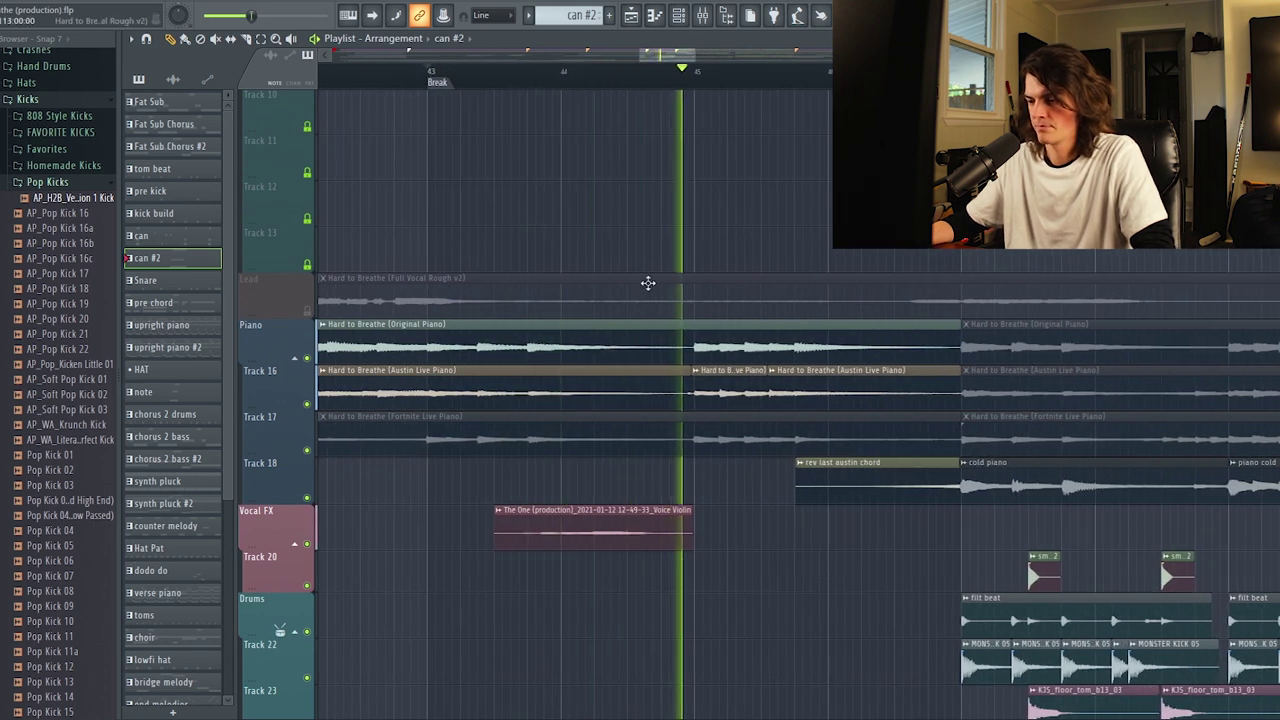
{"action": "scroll", "coordinate": [700, 282], "scroll_direction": "down", "scroll_amount": 3}
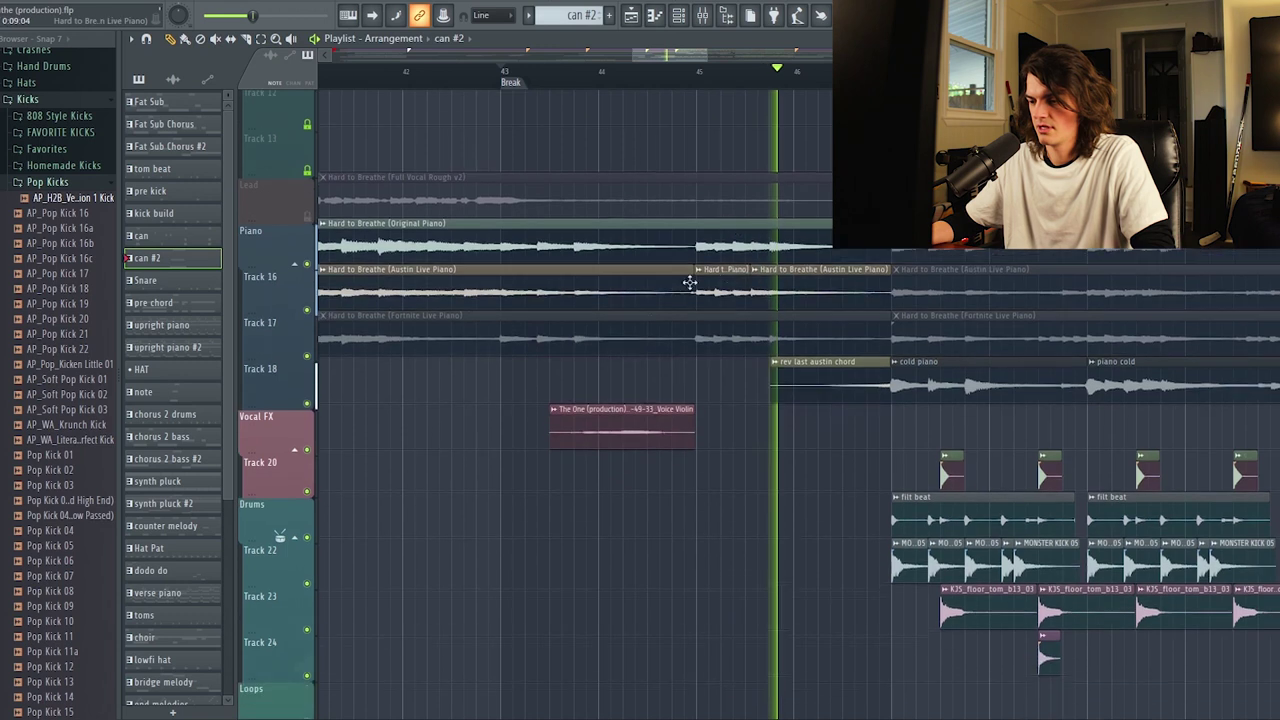
- Solo the Vocal FX track and examine its Voice Violin clip in the Break
{"action": "scroll", "coordinate": [689, 283], "scroll_direction": "down", "scroll_amount": 1}
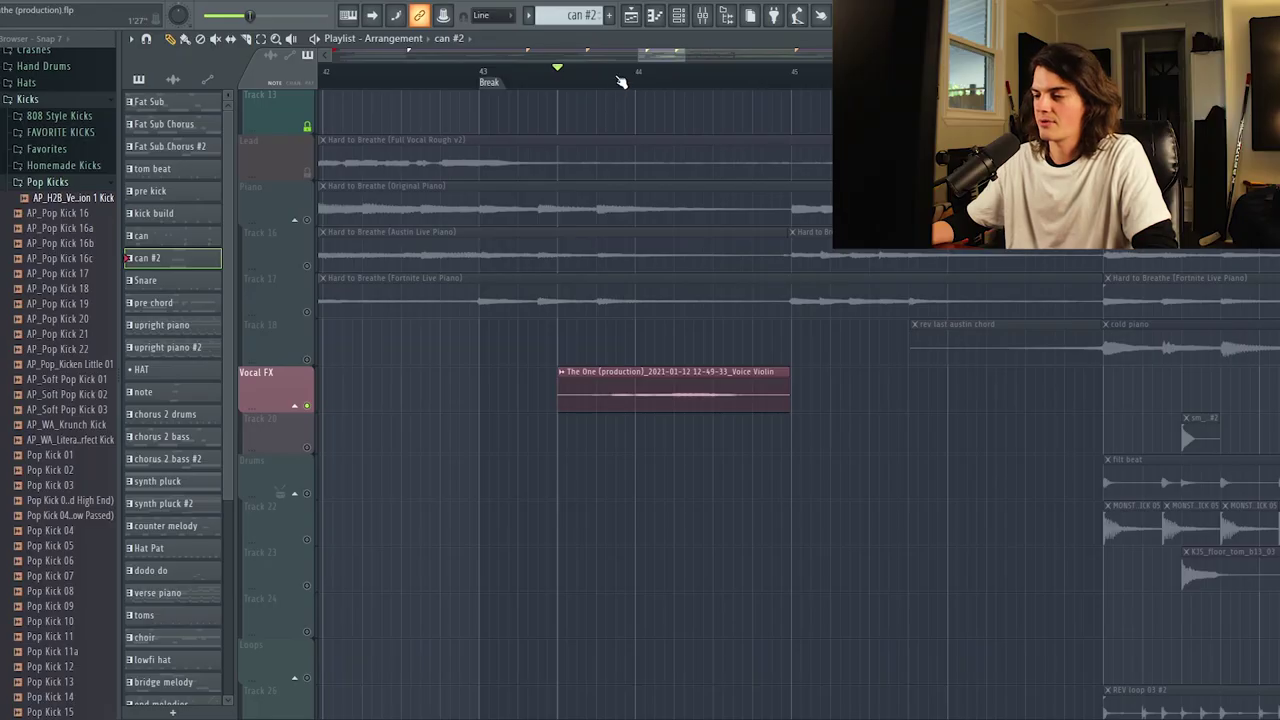
{"action": "scroll", "coordinate": [621, 82], "scroll_direction": "up", "scroll_amount": 3}
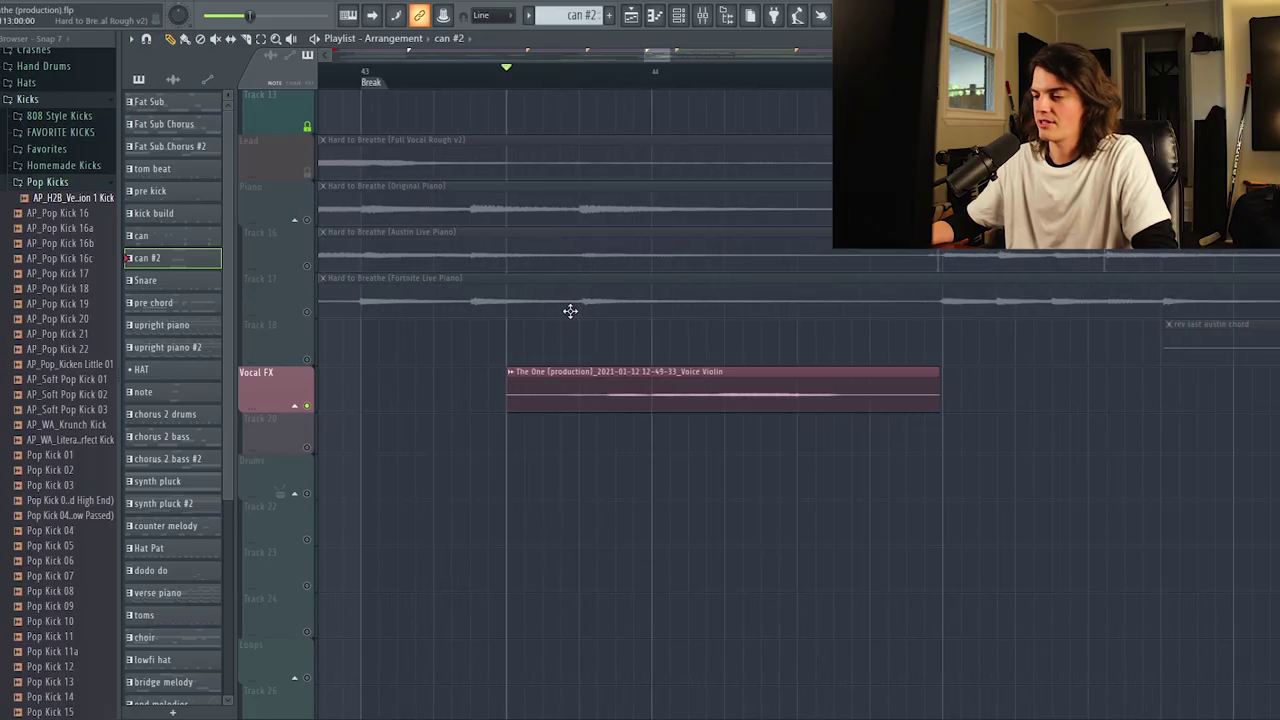
{"action": "scroll", "coordinate": [575, 310], "scroll_direction": "up", "scroll_amount": 3}
{"action": "scroll", "coordinate": [583, 295], "scroll_direction": "down", "scroll_amount": 10}
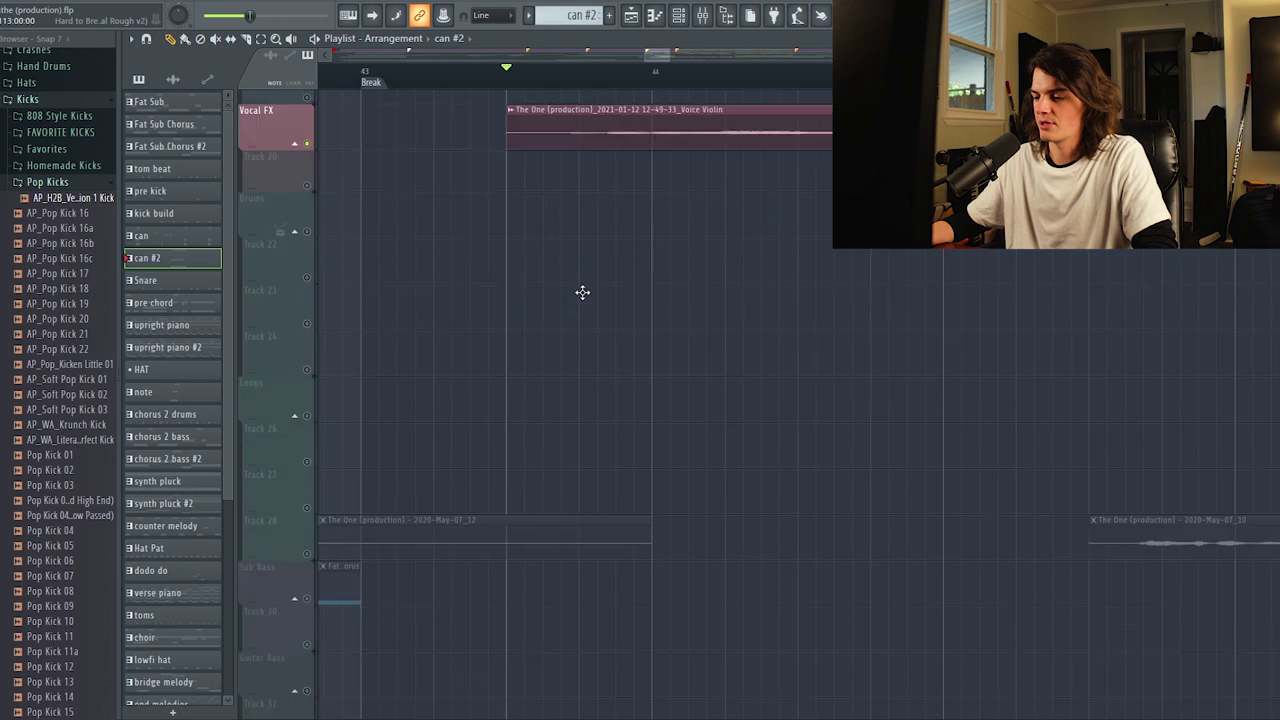
{"action": "scroll", "coordinate": [583, 335], "scroll_direction": "up", "scroll_amount": 10}
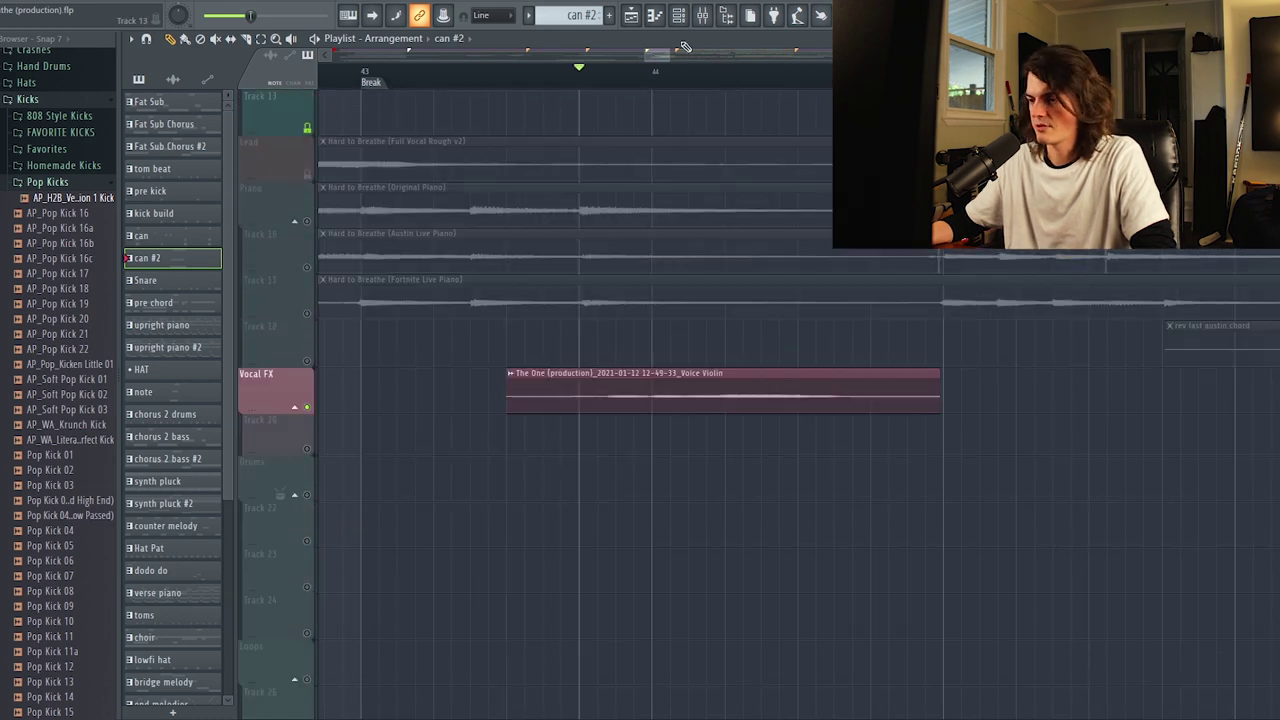
- Play the Voice Violin clip, inspect the v_Voice Violin effects chain in the mixer, and return to the clip in the Playlist
{"action": "left_click", "coordinate": [704, 17]}
{"action": "scroll", "coordinate": [711, 306], "scroll_direction": "left", "scroll_amount": 5}
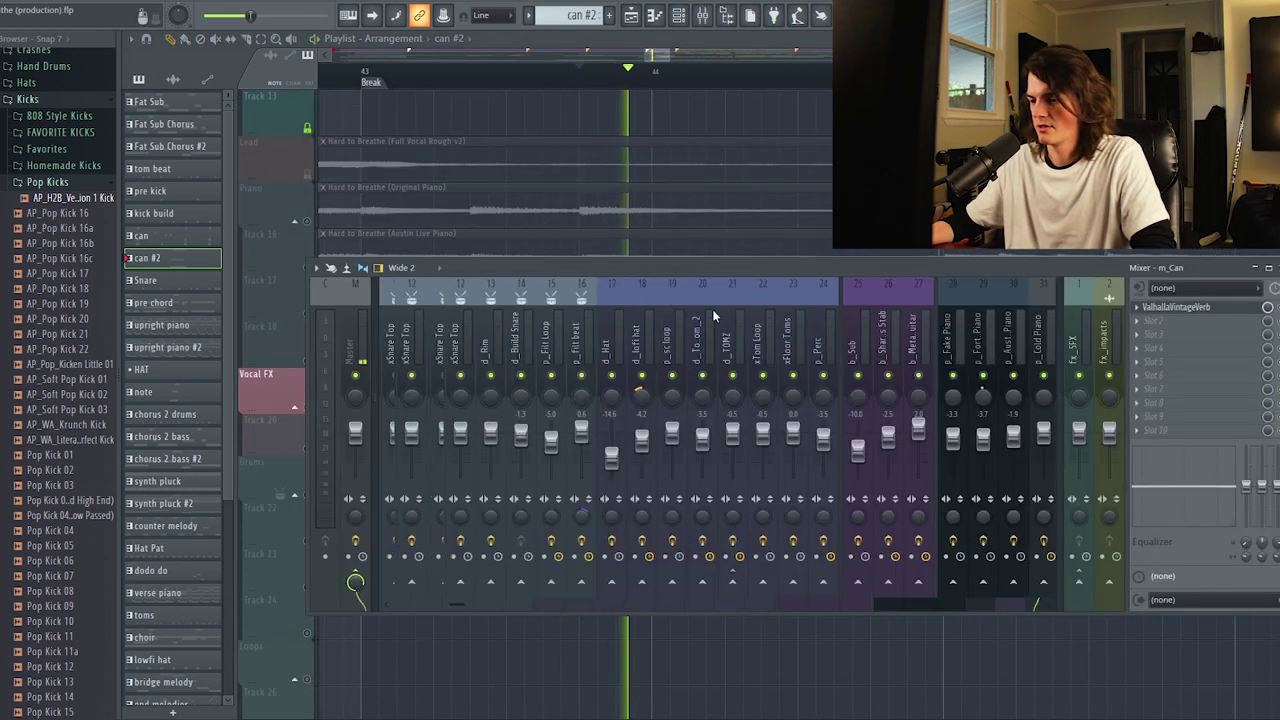
{"action": "left_click", "coordinate": [431, 339]}
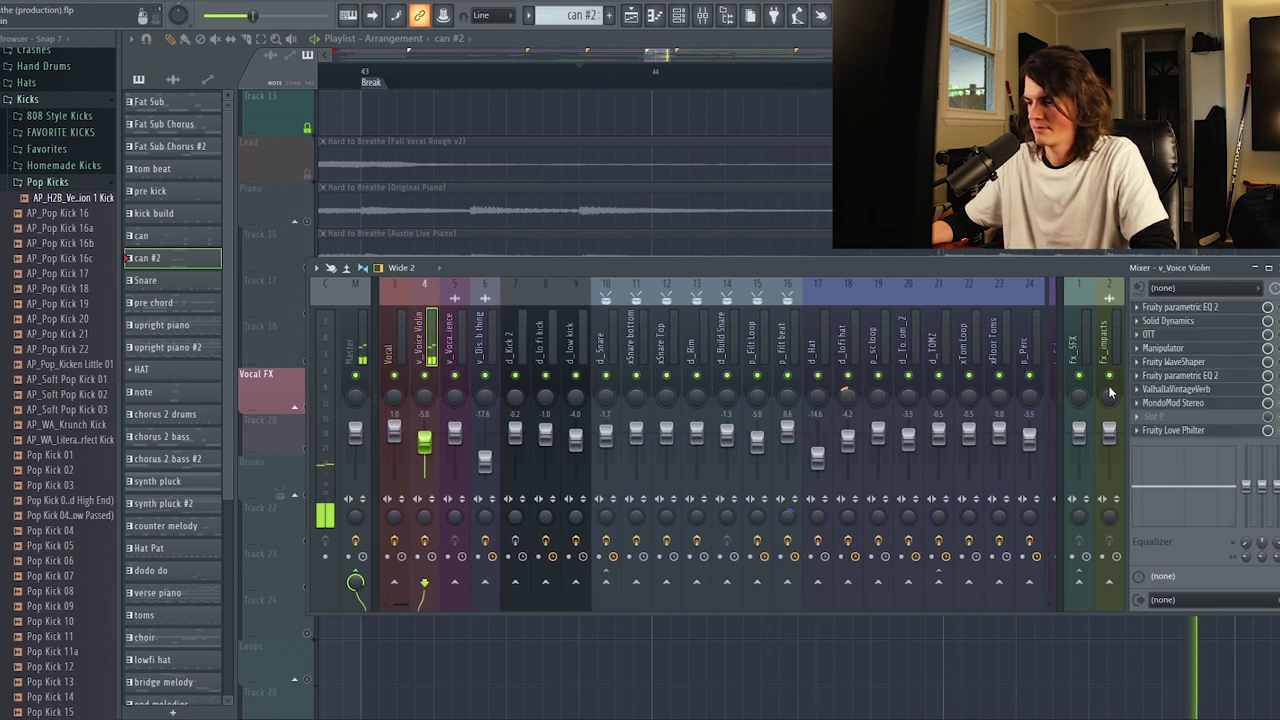
{"action": "left_click", "coordinate": [655, 55]}
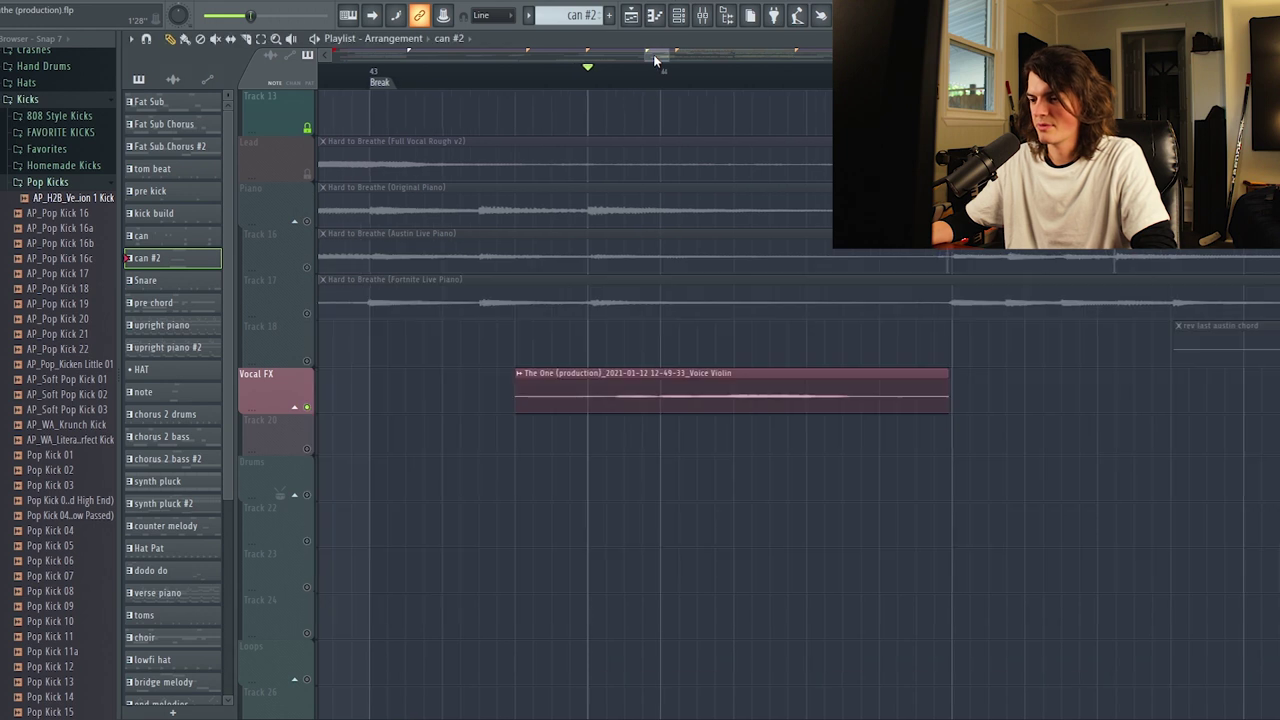
- Solo Track 18 and play its cold piano clips from the start of Verse 2
{"action": "scroll", "coordinate": [621, 79], "scroll_direction": "down", "scroll_amount": 3}
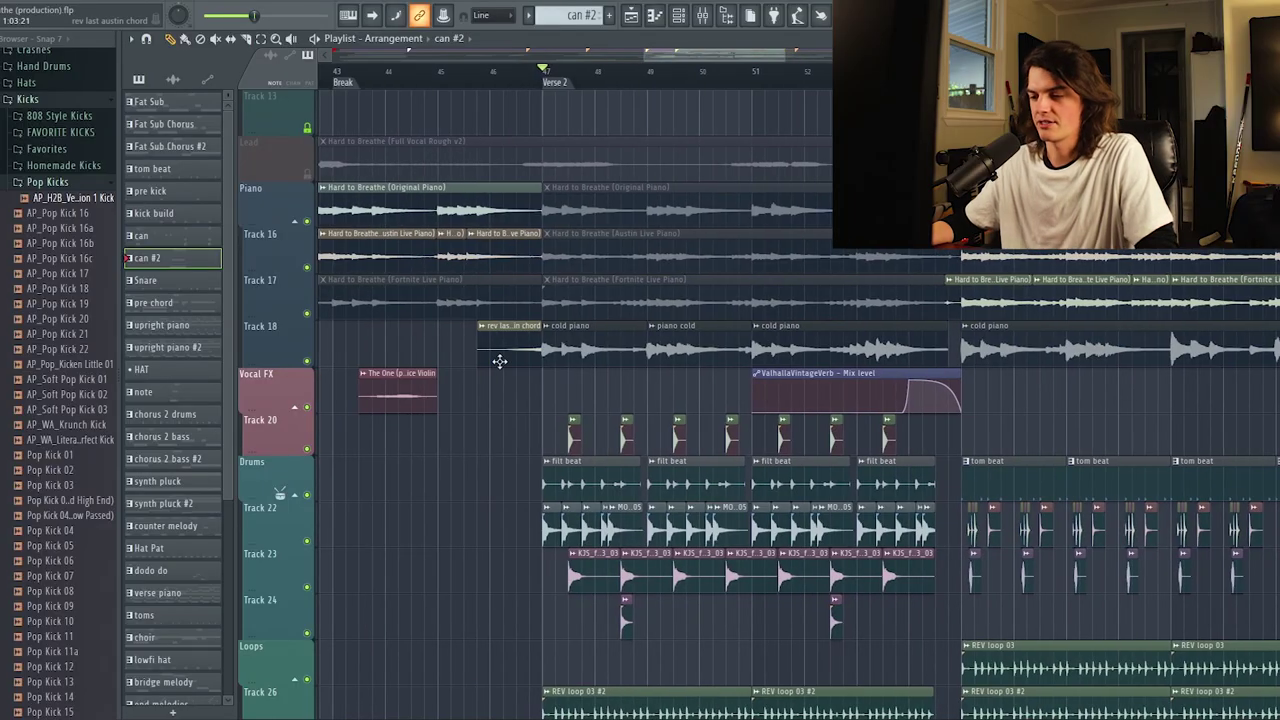
{"action": "right_click", "coordinate": [307, 361]}
{"action": "scroll", "coordinate": [595, 81], "scroll_direction": "up", "scroll_amount": 4}
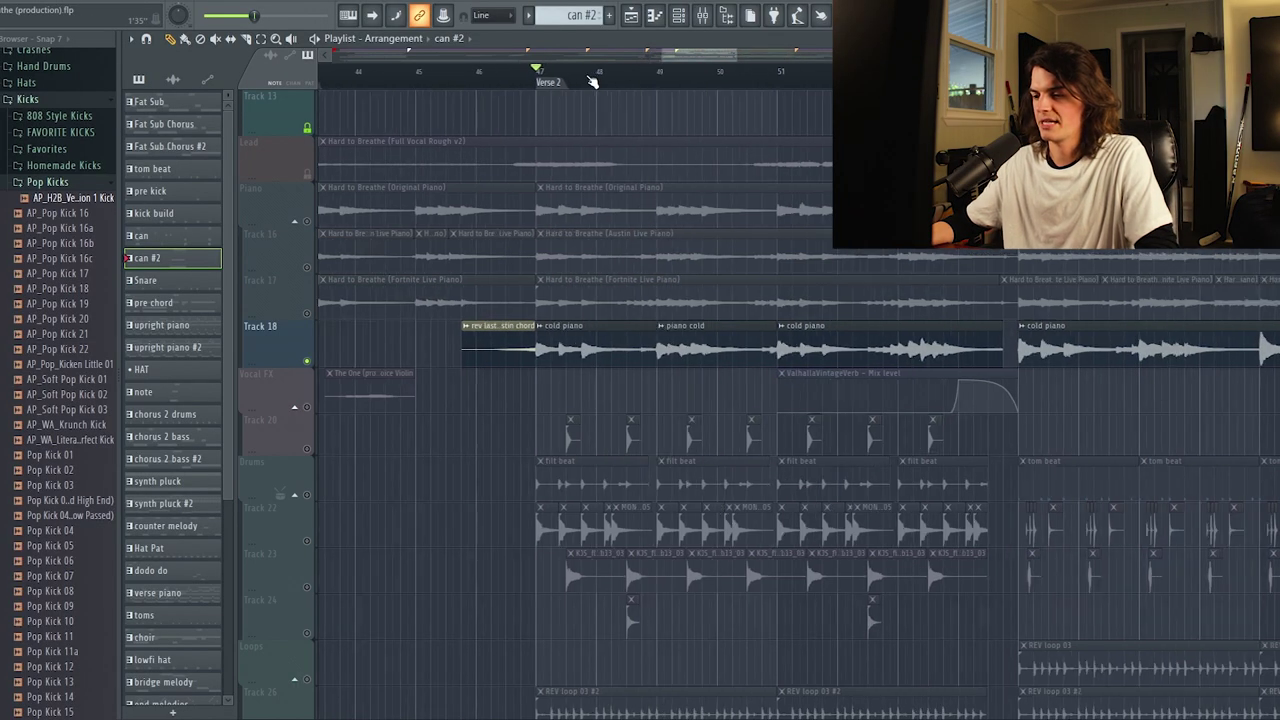
{"action": "scroll", "coordinate": [606, 75], "scroll_direction": "down", "scroll_amount": 2}
{"action": "key", "text": "space"}
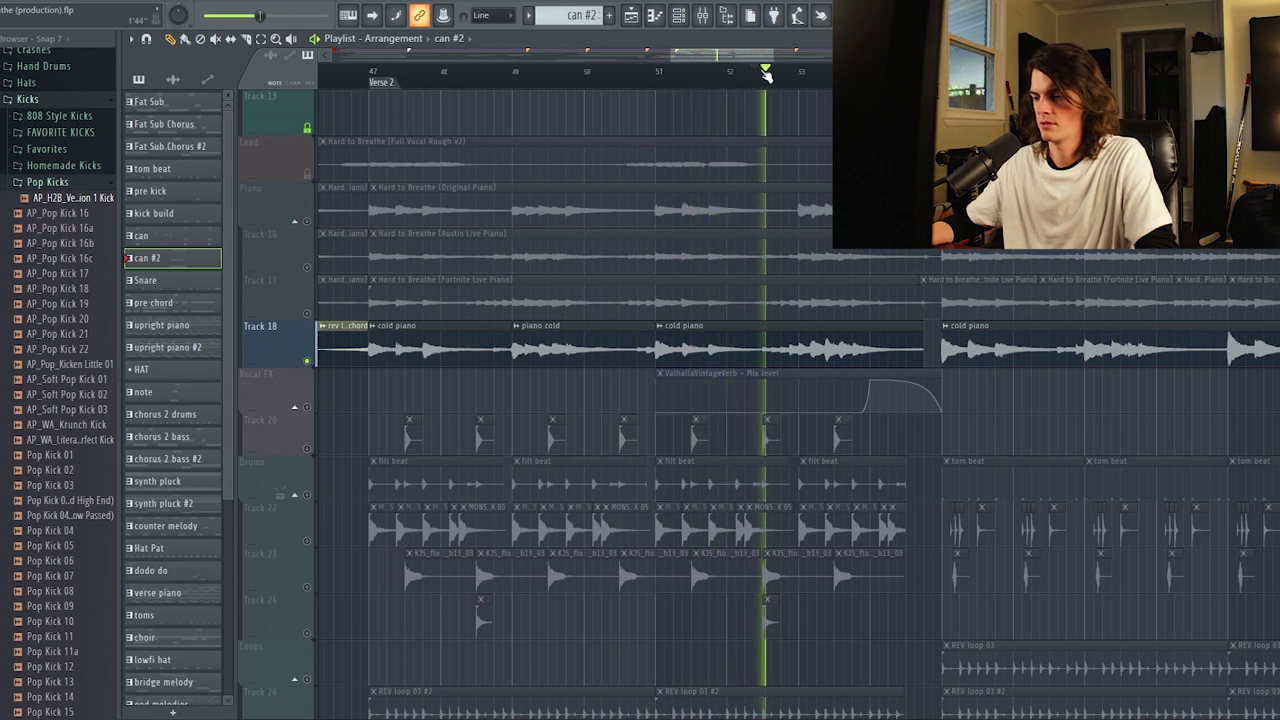
{"action": "scroll", "coordinate": [771, 76], "scroll_direction": "down", "scroll_amount": 1}
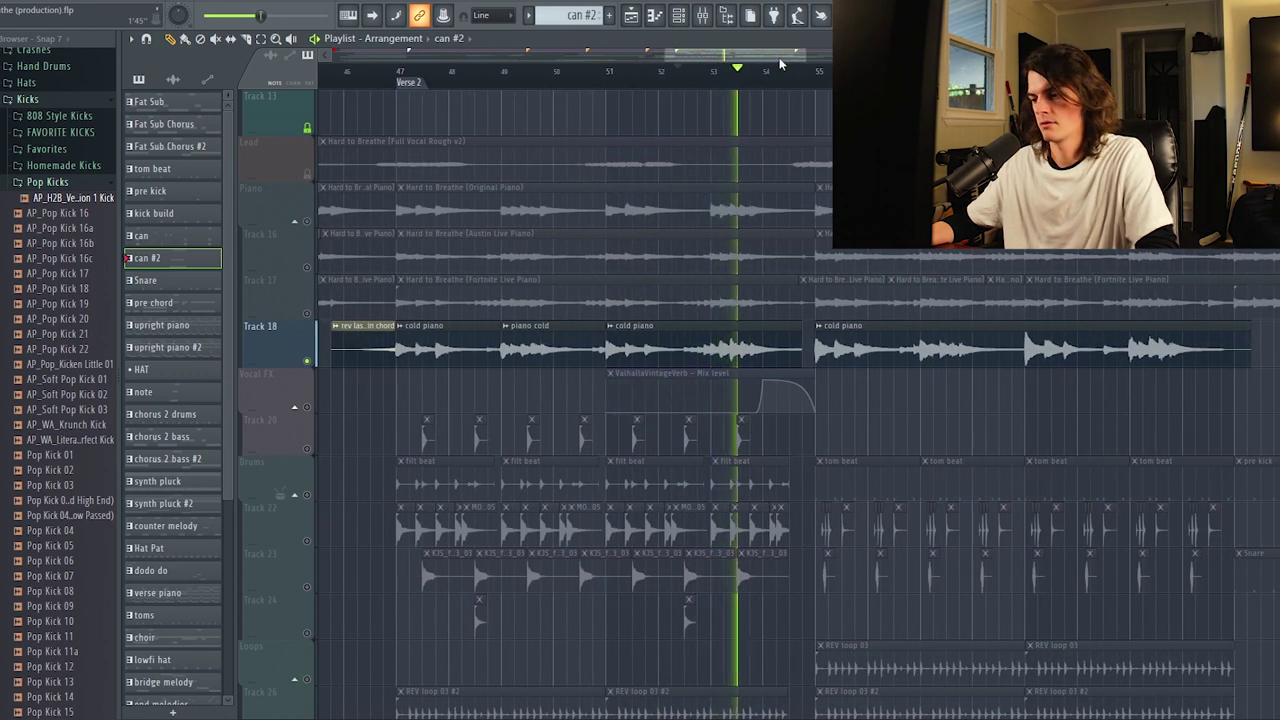
{"action": "scroll", "coordinate": [310, 392], "scroll_direction": "up", "scroll_amount": 3}
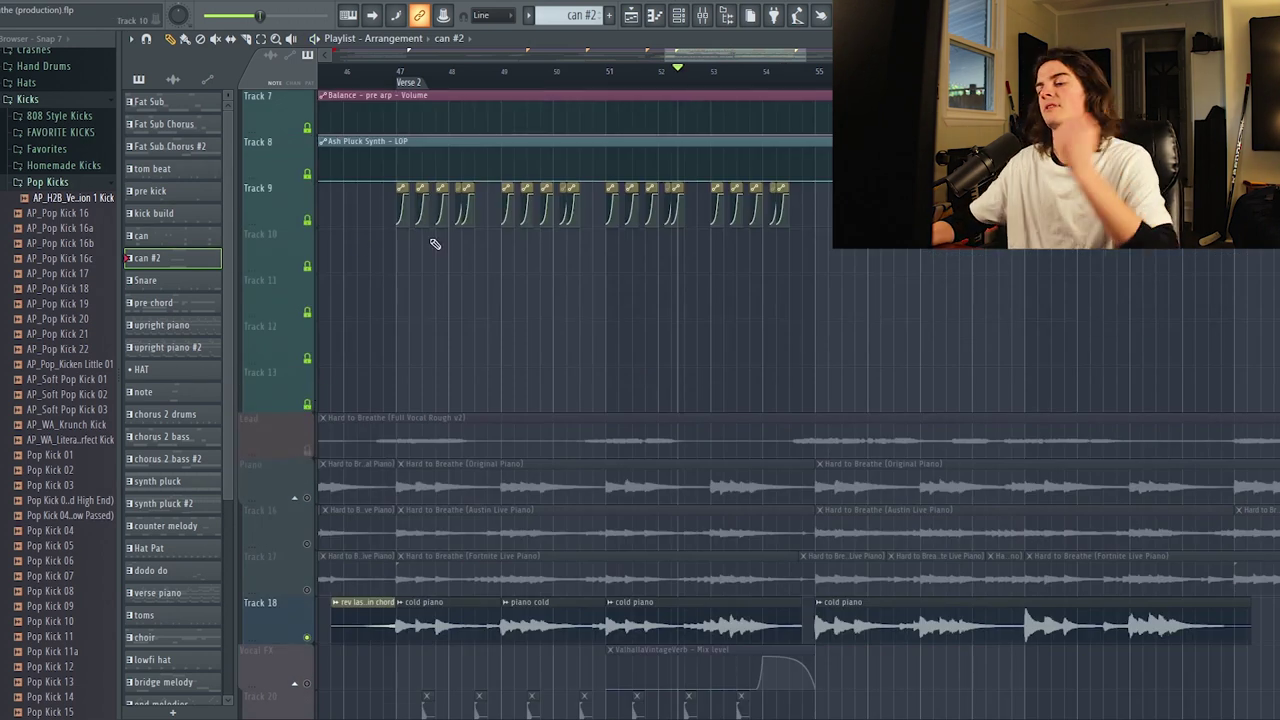
- Isolate Track 20, the four drum tracks and the REV loop 03 #2 track, and play them from the start of Verse 2
{"action": "scroll", "coordinate": [310, 497], "scroll_direction": "down", "scroll_amount": 3}
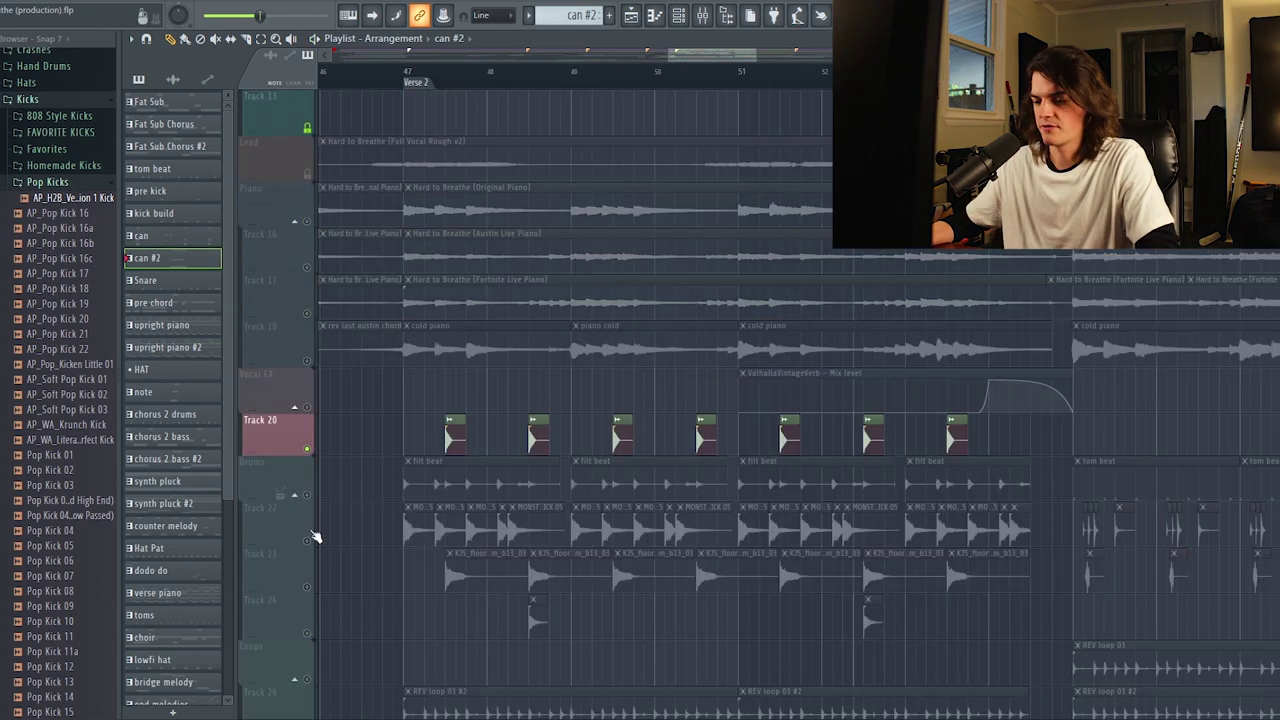
{"action": "left_click", "coordinate": [307, 494]}
{"action": "left_click", "coordinate": [307, 540]}
{"action": "left_click", "coordinate": [307, 586]}
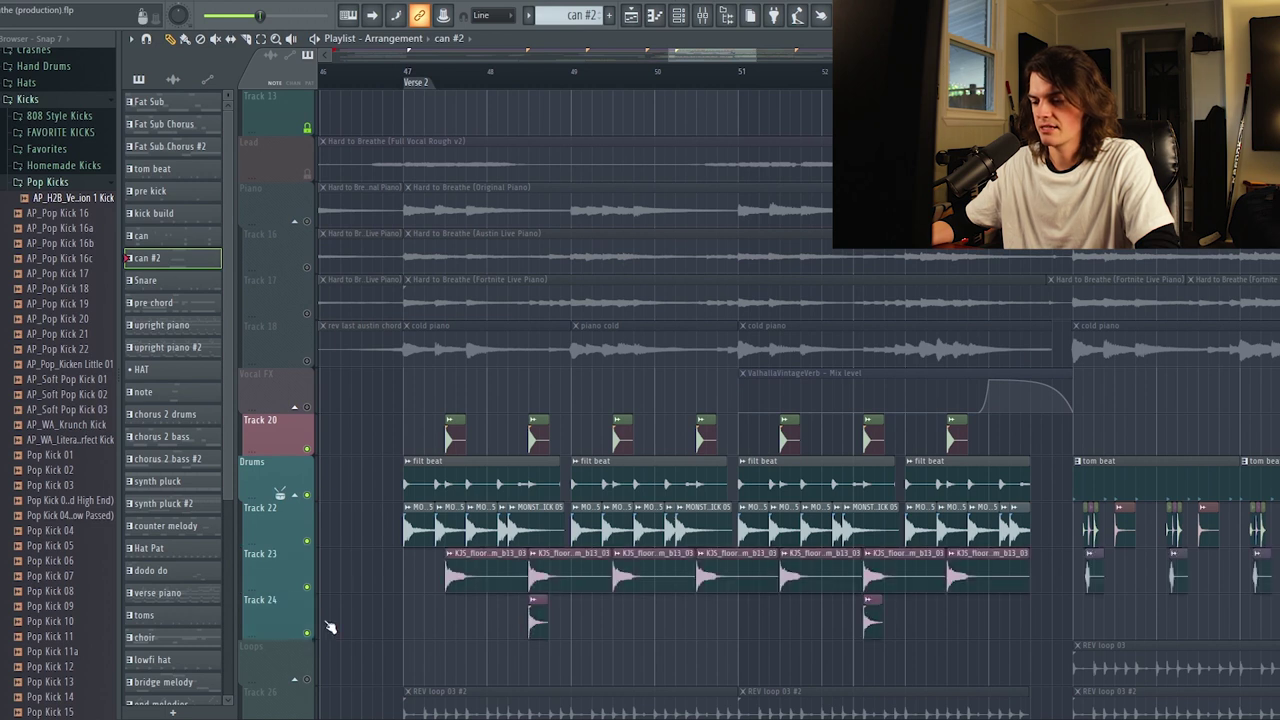
{"action": "scroll", "coordinate": [330, 627], "scroll_direction": "down", "scroll_amount": 1}
{"action": "left_click", "coordinate": [307, 632]}
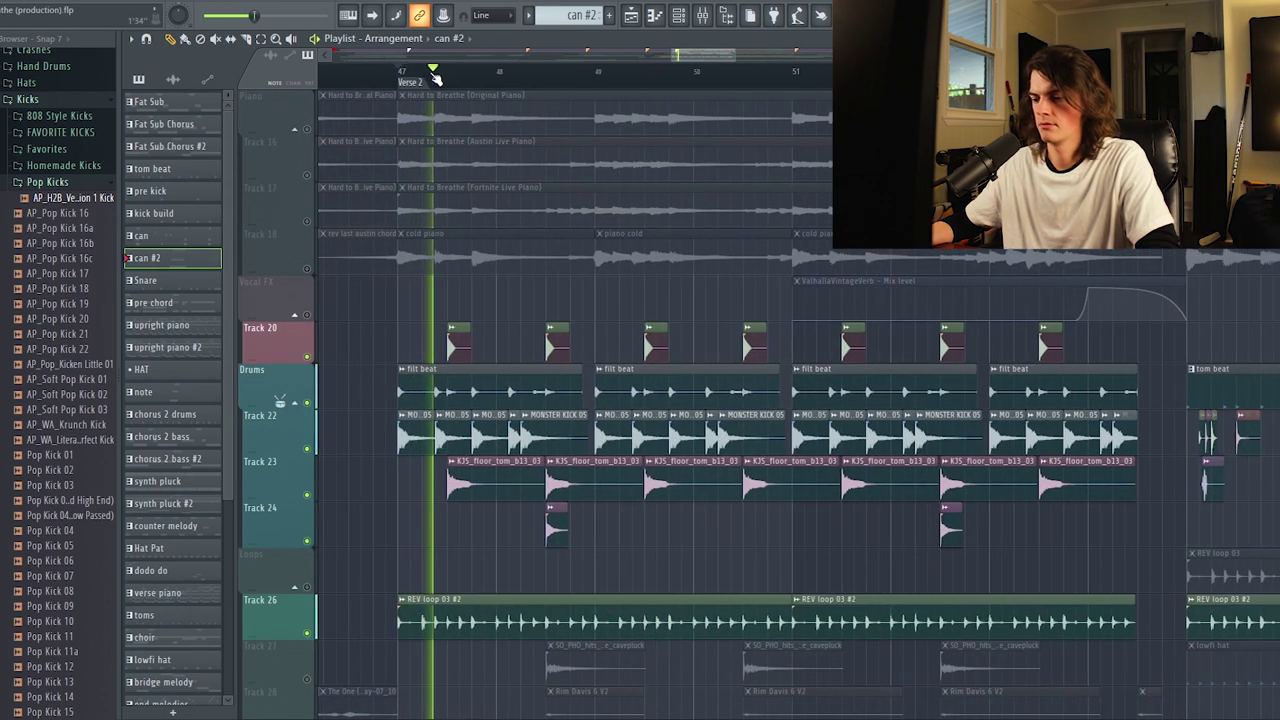
{"action": "scroll", "coordinate": [436, 79], "scroll_direction": "up", "scroll_amount": 1}
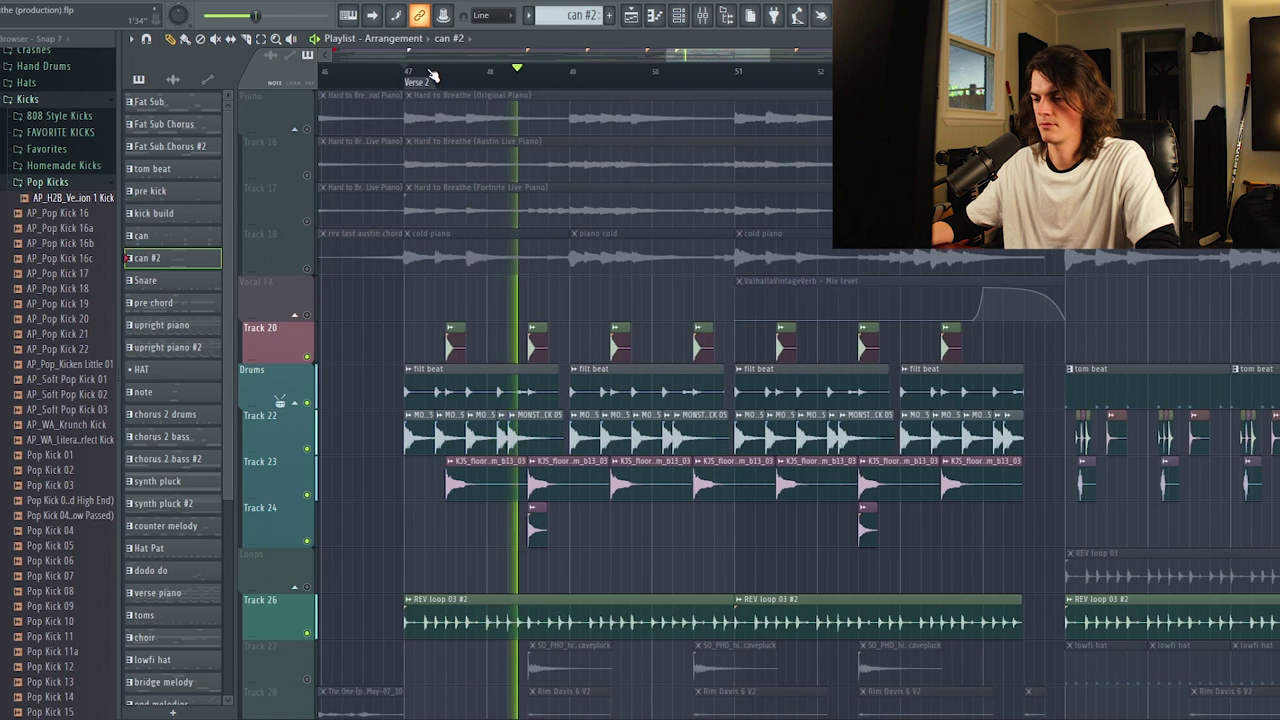
{"action": "scroll", "coordinate": [436, 79], "scroll_direction": "down", "scroll_amount": 2}
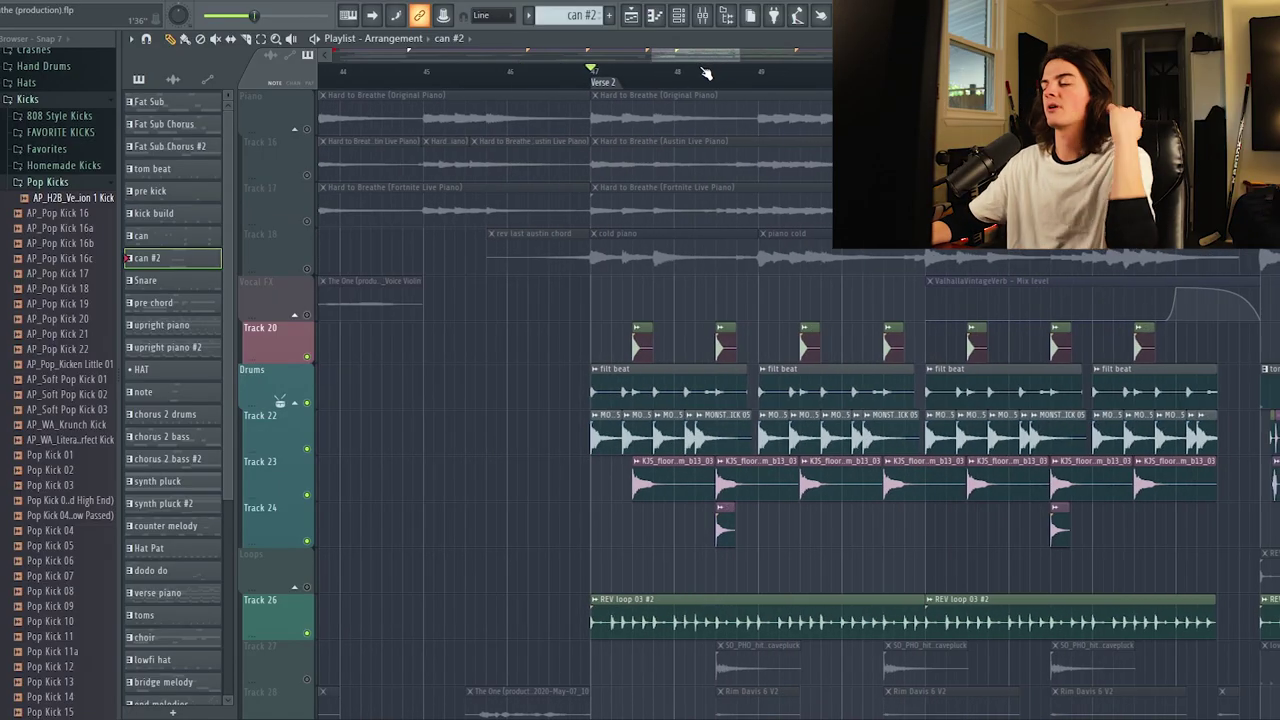
- Play the isolated SO_PHO_hits_percussive_cavepluck and Rim Davis 6 V2 clips on Tracks 27 and 28 in Verse 2
{"action": "scroll", "coordinate": [705, 73], "scroll_direction": "down", "scroll_amount": 1}
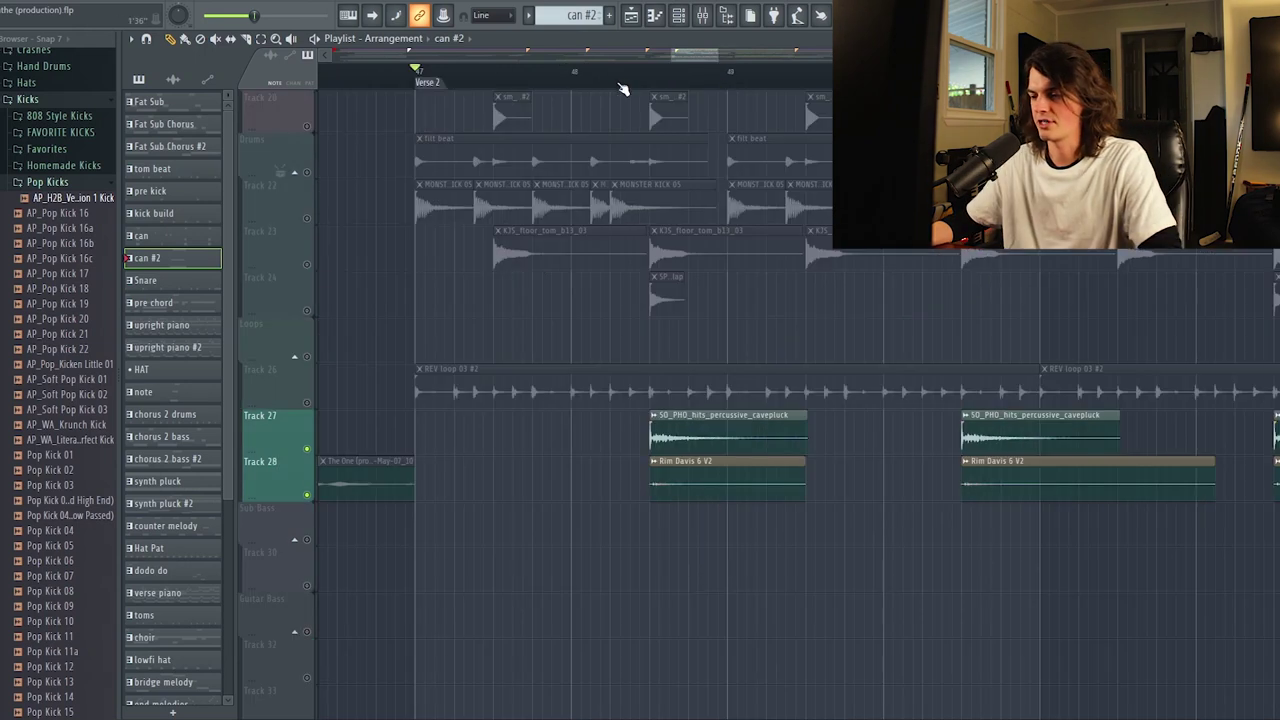
{"action": "scroll", "coordinate": [646, 70], "scroll_direction": "down", "scroll_amount": 2}
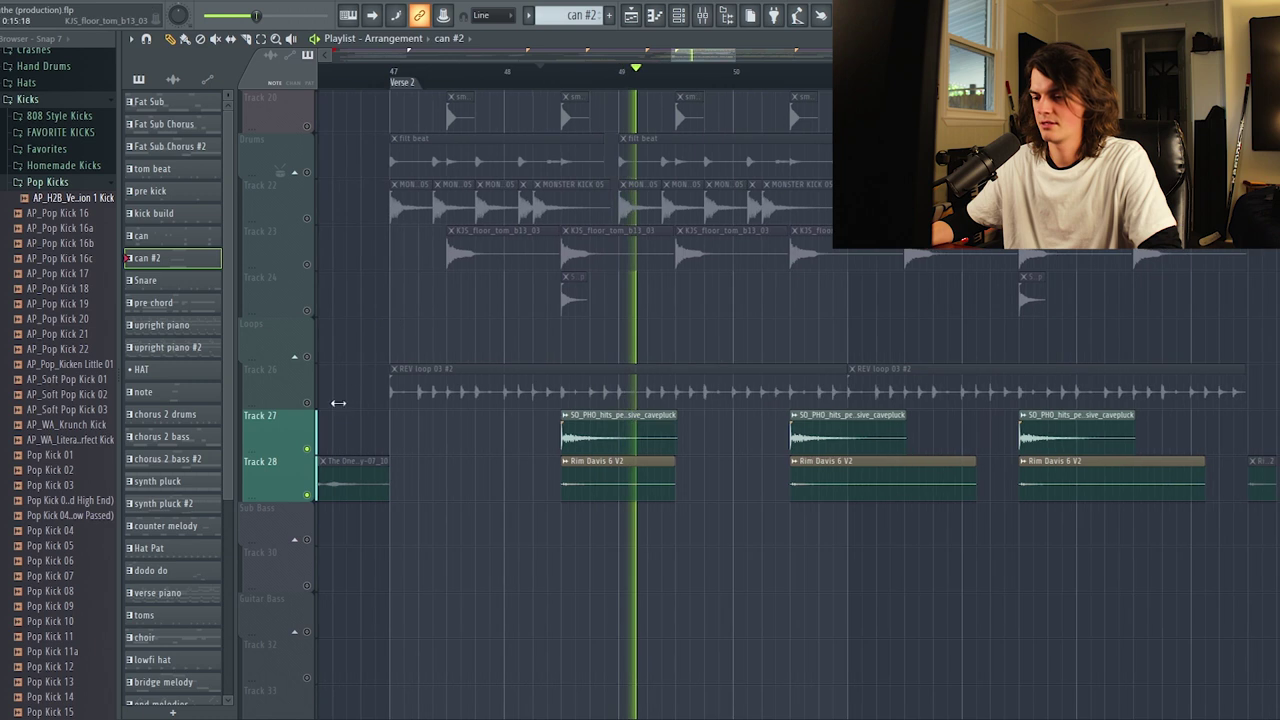
{"action": "left_click", "coordinate": [308, 448]}
- Isolate Track 45 and play its chopped acoustic clips through the first half of Verse 2
{"action": "scroll", "coordinate": [313, 452], "scroll_direction": "down", "scroll_amount": 6}
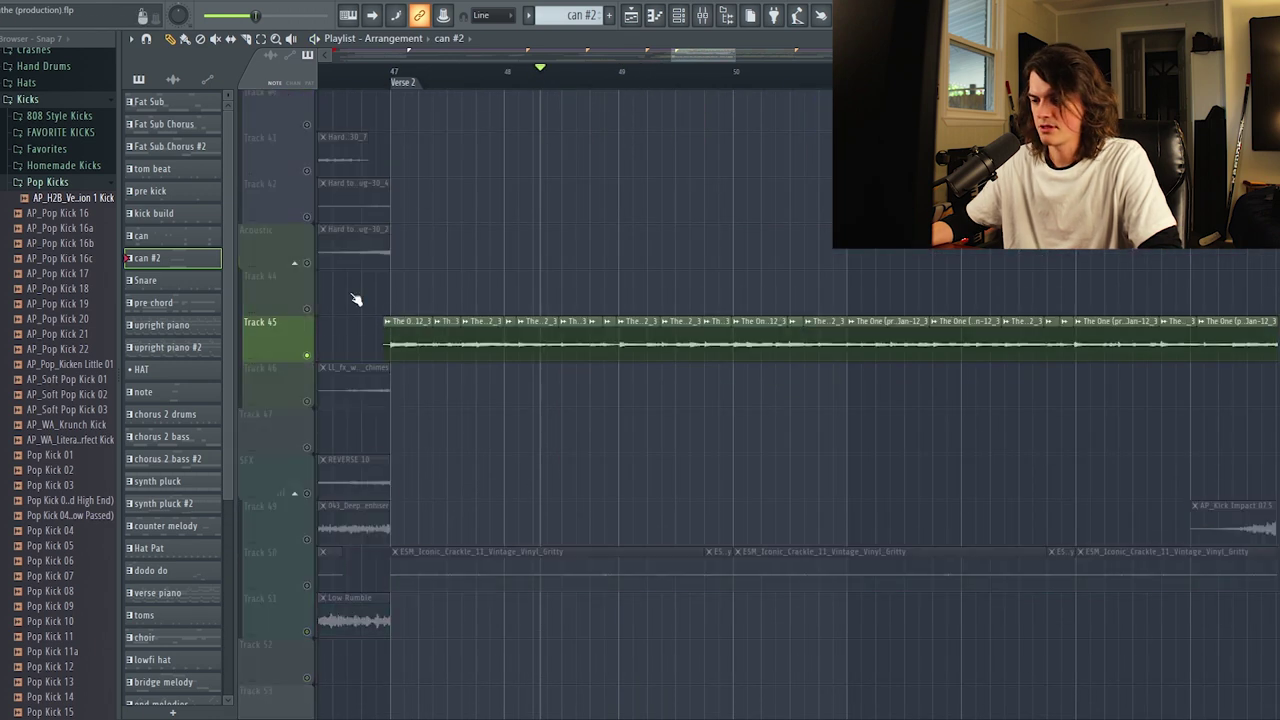
{"action": "scroll", "coordinate": [470, 80], "scroll_direction": "down", "scroll_amount": 3}
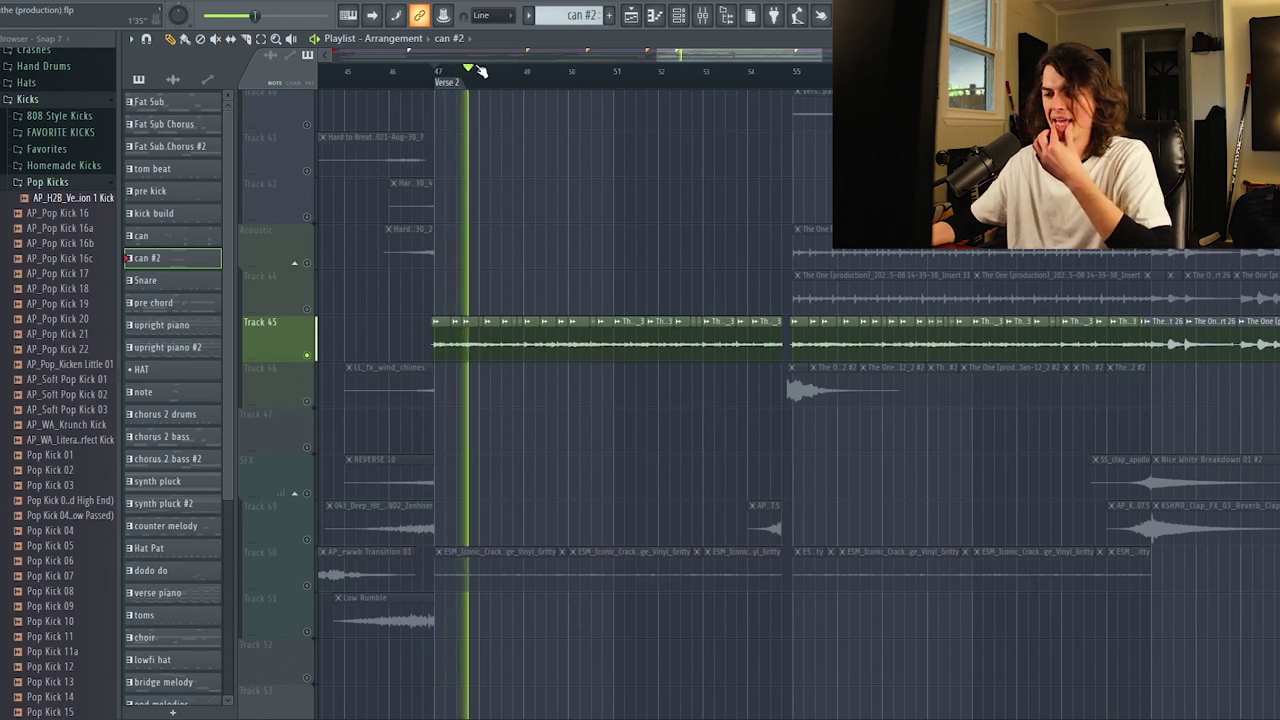
{"action": "scroll", "coordinate": [512, 82], "scroll_direction": "up", "scroll_amount": 2}
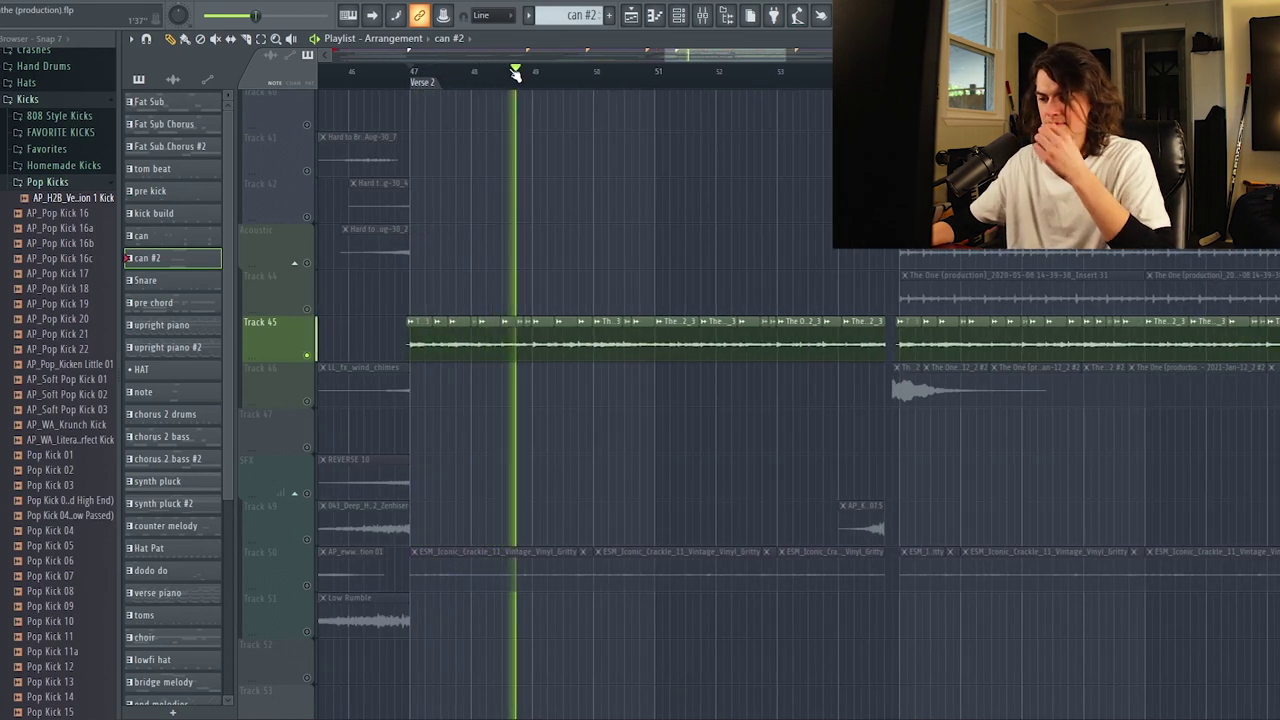
{"action": "scroll", "coordinate": [524, 76], "scroll_direction": "up", "scroll_amount": 2}
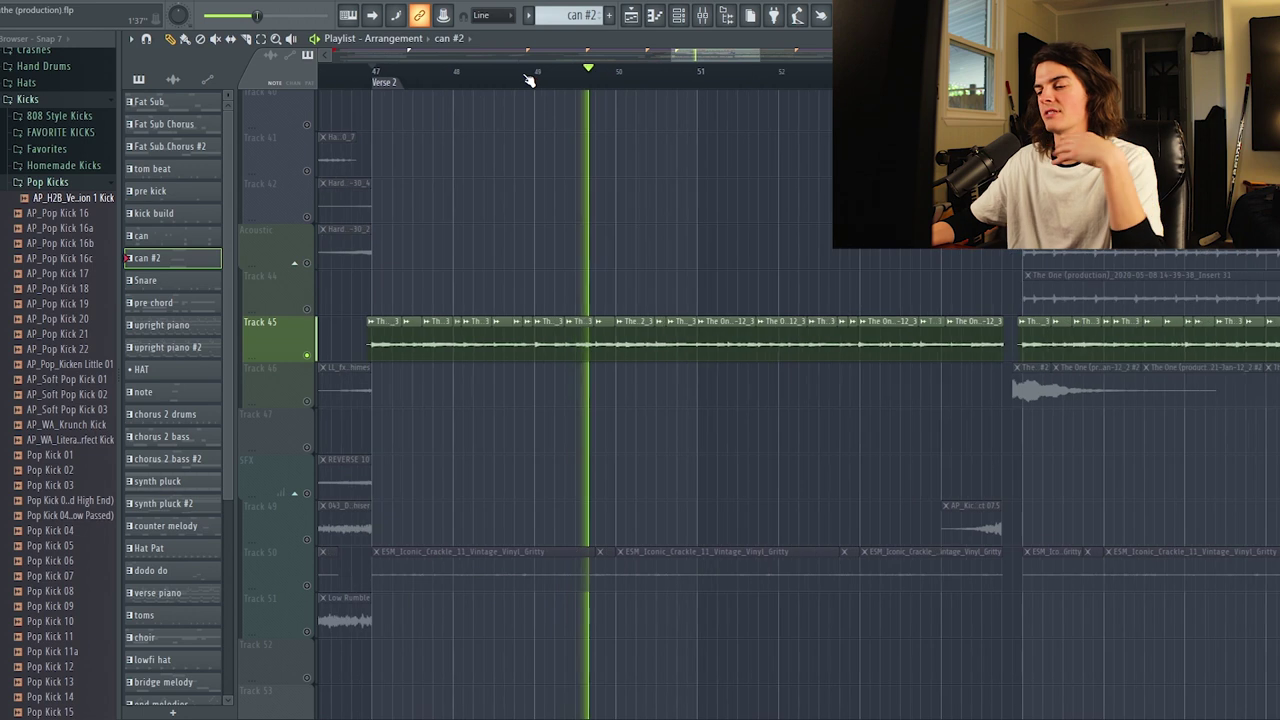
{"action": "scroll", "coordinate": [532, 76], "scroll_direction": "down", "scroll_amount": 2}
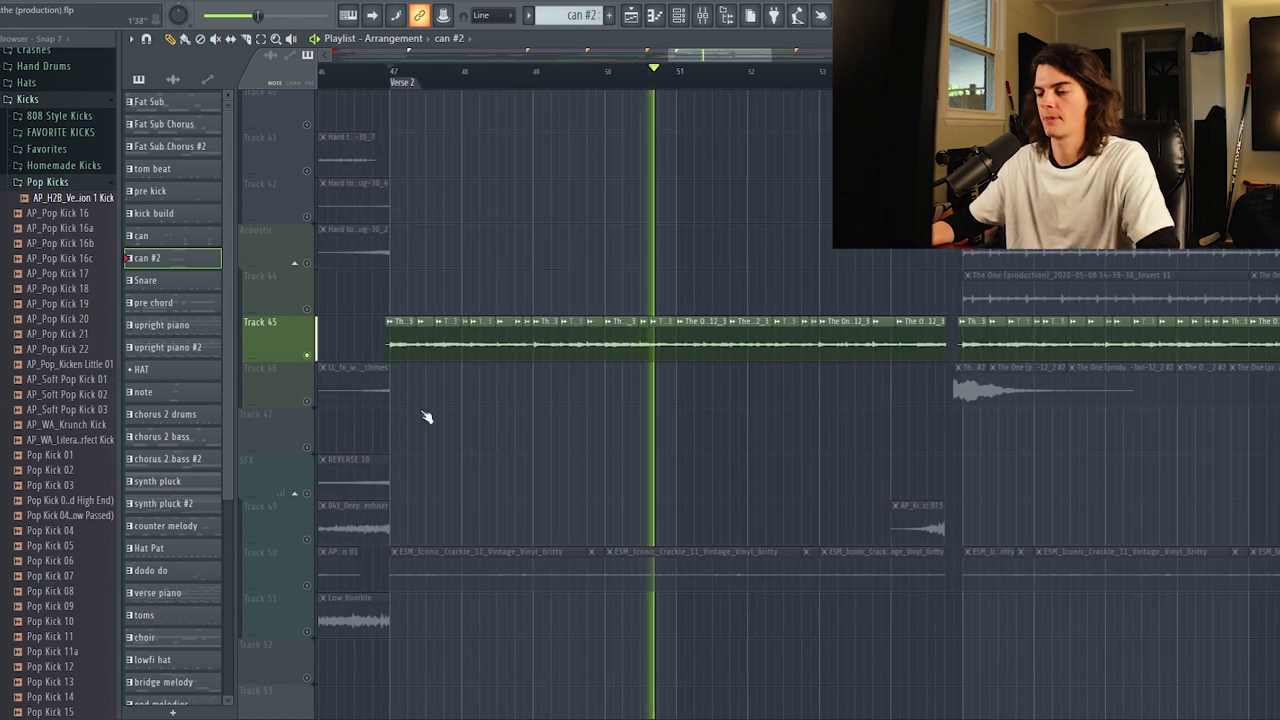
- Solo Track 50 and examine its ESM_Iconic_Crackle_11_Vintage_Vinyl_Gritty clips in Verse 2, continuing playback to bar 55
{"action": "right_click", "coordinate": [306, 586]}
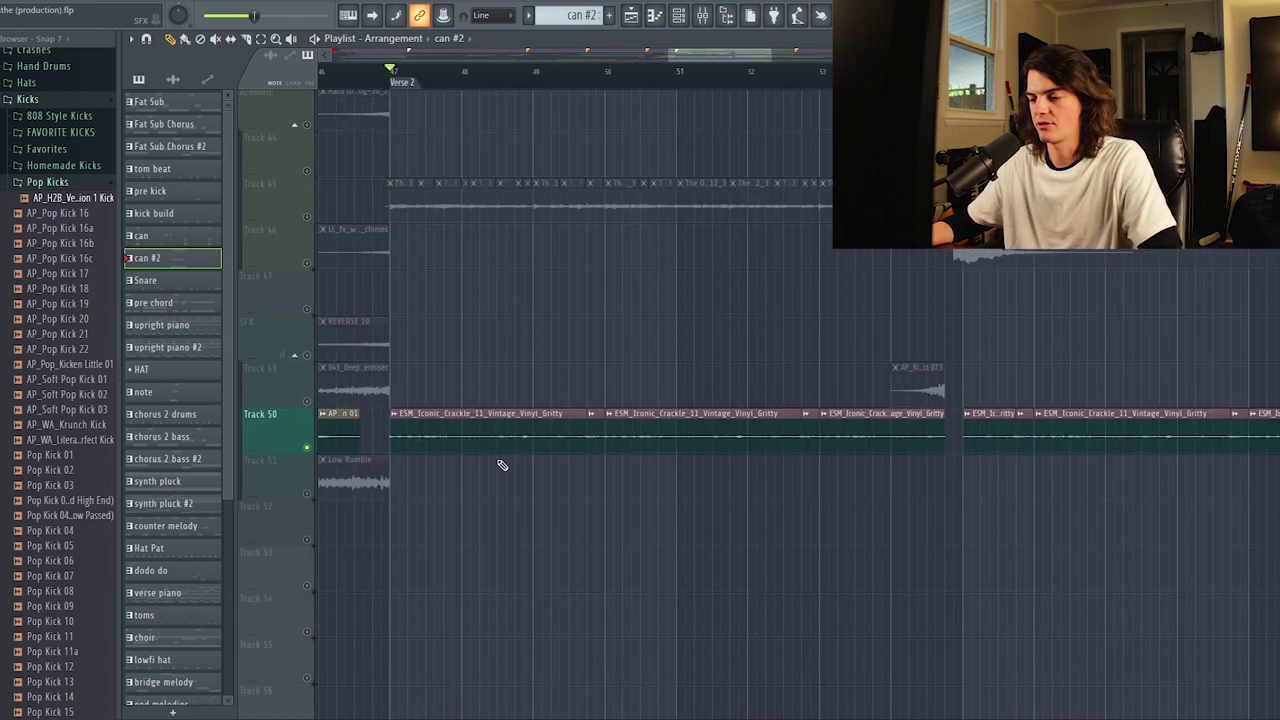
{"action": "scroll", "coordinate": [502, 465], "scroll_direction": "down", "scroll_amount": 3}
{"action": "key", "text": "space"}
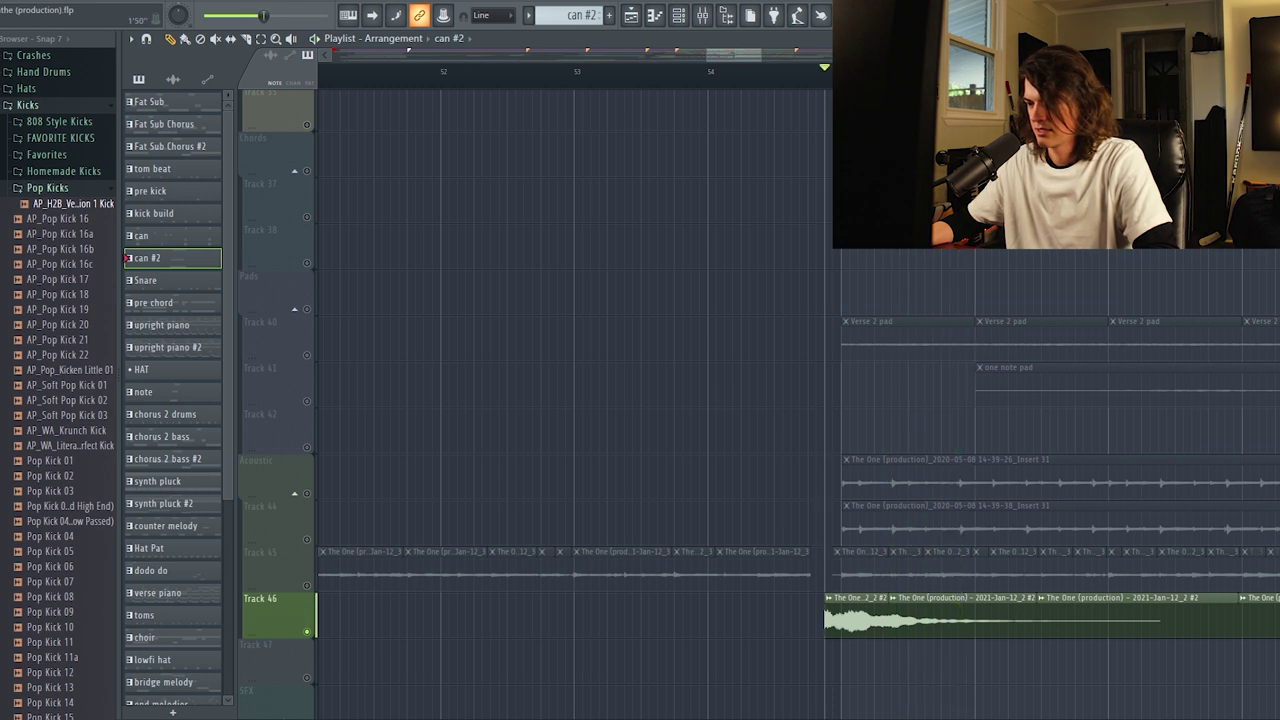
- Examine the isolated Track 46 clips around bar 55, and play the doubled Insert 31 recordings on the Acoustic track and Track 44
{"action": "key", "text": "space"}
{"action": "scroll", "coordinate": [845, 110], "scroll_direction": "down", "scroll_amount": 3}
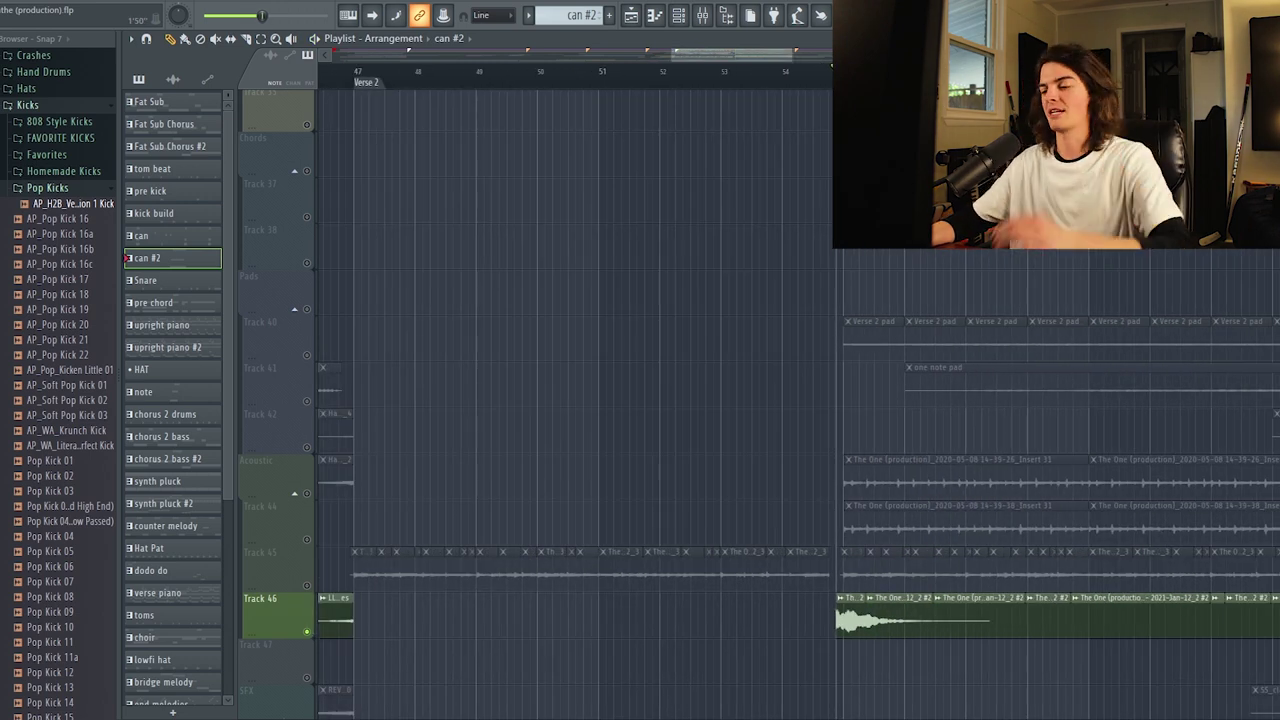
{"action": "scroll", "coordinate": [837, 400], "scroll_direction": "down", "scroll_amount": 2}
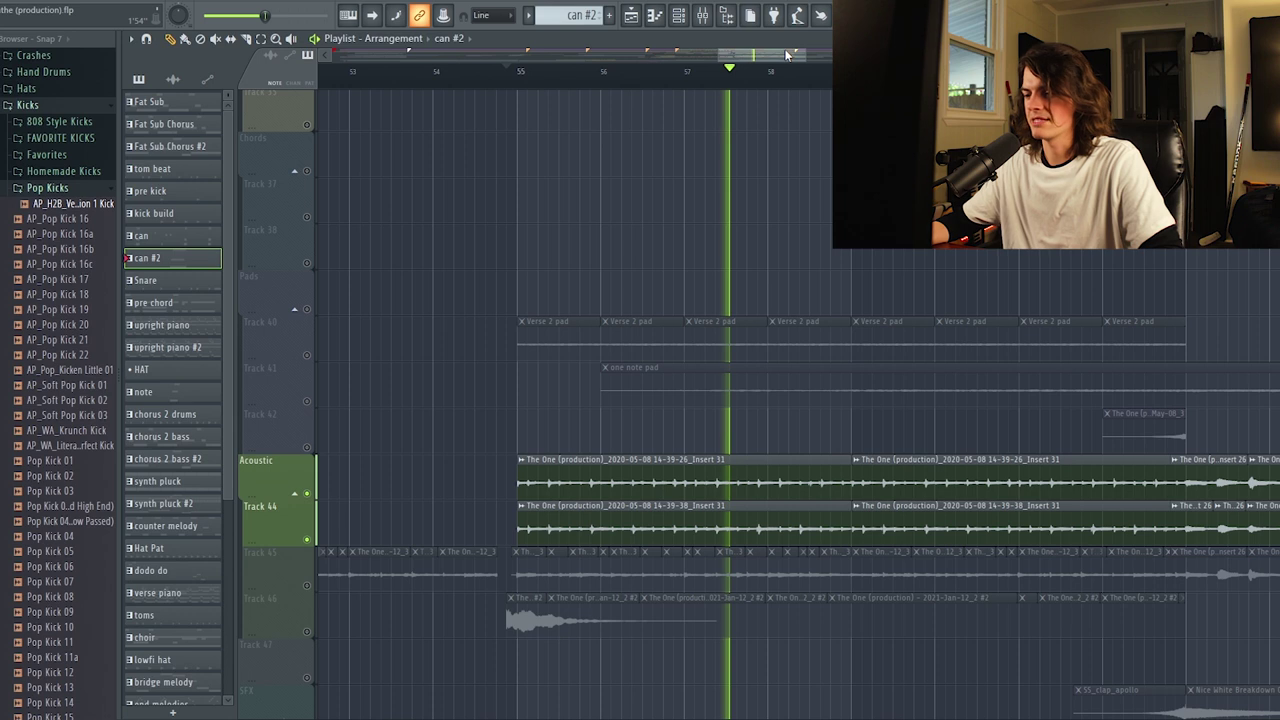
- Play the isolated Verse 2 pad and one note pad clips on Tracks 40 and 41 around bar 56
{"action": "left_click_drag", "start_coordinate": [776, 59], "coordinate": [788, 58]}
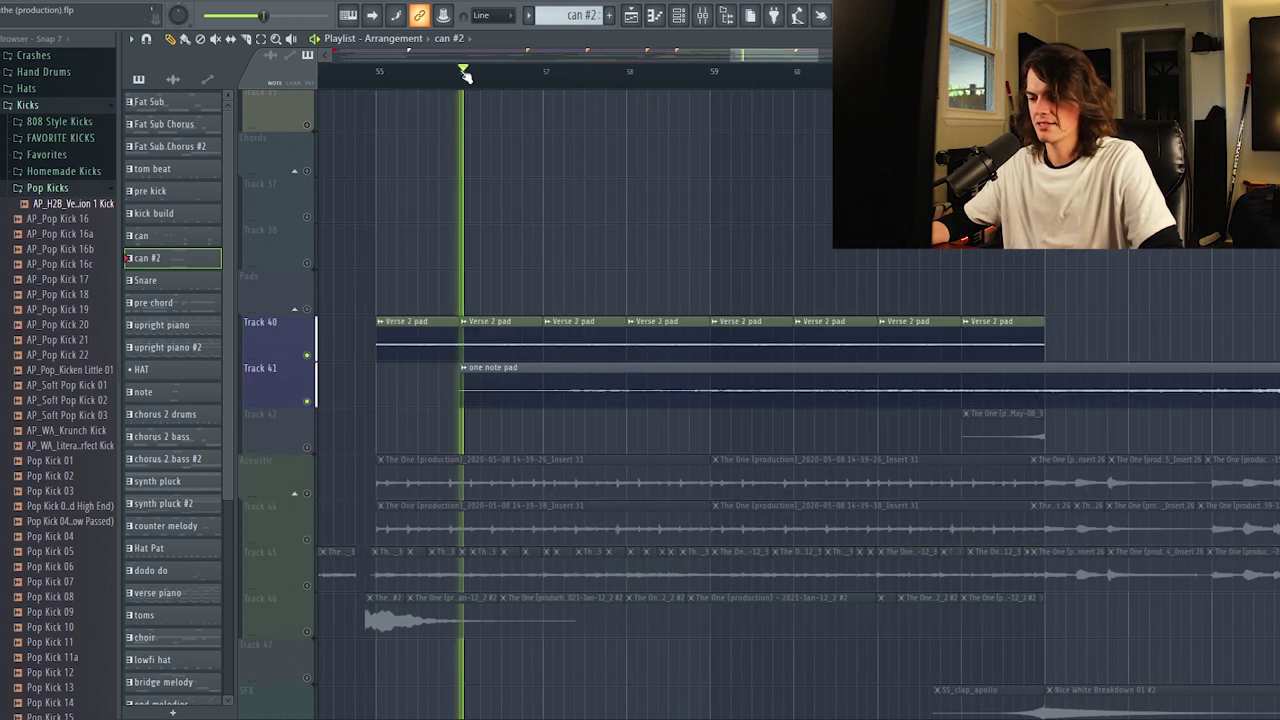
{"action": "scroll", "coordinate": [465, 73], "scroll_direction": "down", "scroll_amount": 4}
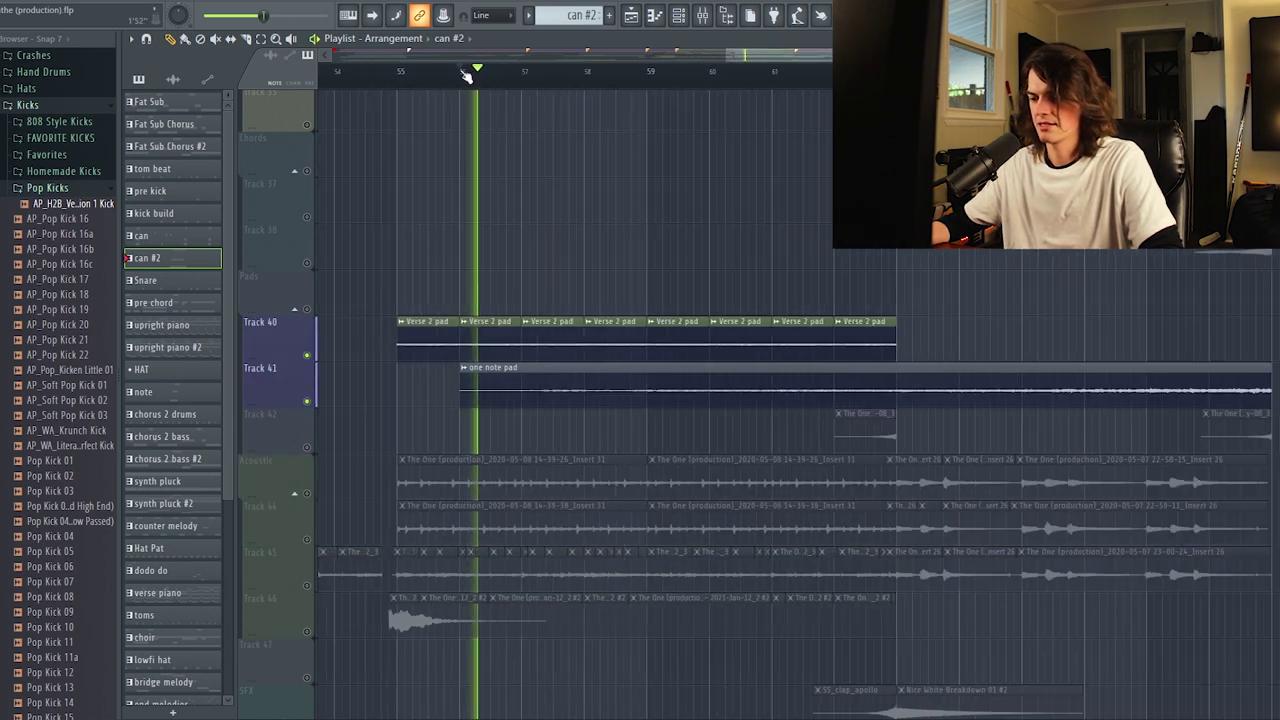
{"action": "scroll", "coordinate": [403, 282], "scroll_direction": "up", "scroll_amount": 2}
- Isolate the Loops track with Tracks 26 and 27, and play REV loop 03, REV loop 03 #2 and lowfi hat from bar 55
{"action": "scroll", "coordinate": [403, 282], "scroll_direction": "up", "scroll_amount": 8}
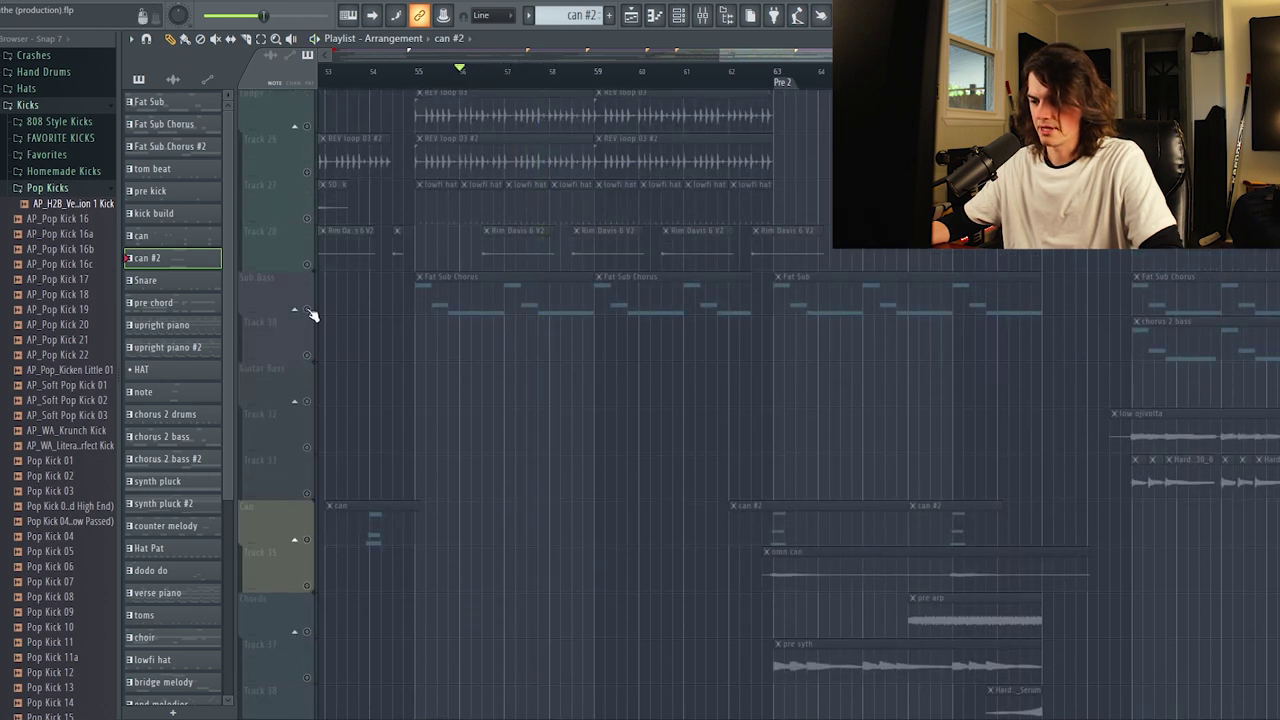
{"action": "left_click", "coordinate": [307, 310]}
{"action": "scroll", "coordinate": [420, 232], "scroll_direction": "up", "scroll_amount": 2}
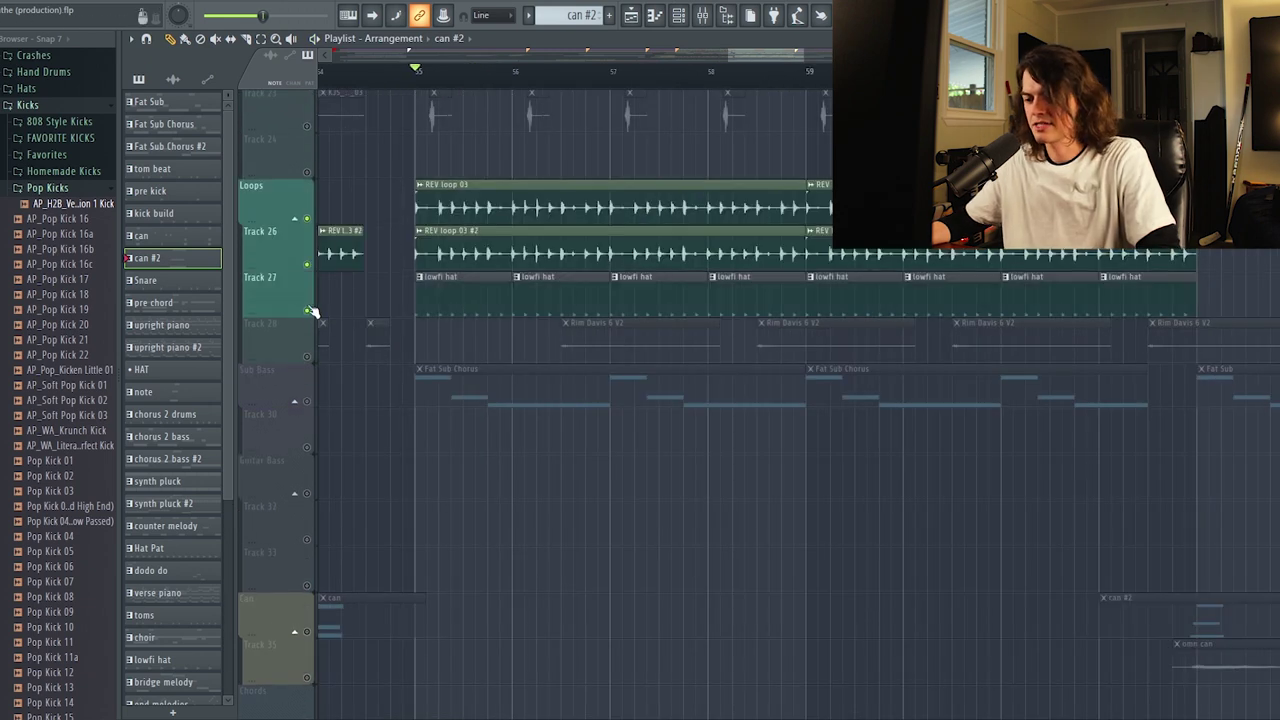
{"action": "scroll", "coordinate": [451, 89], "scroll_direction": "down", "scroll_amount": 1}
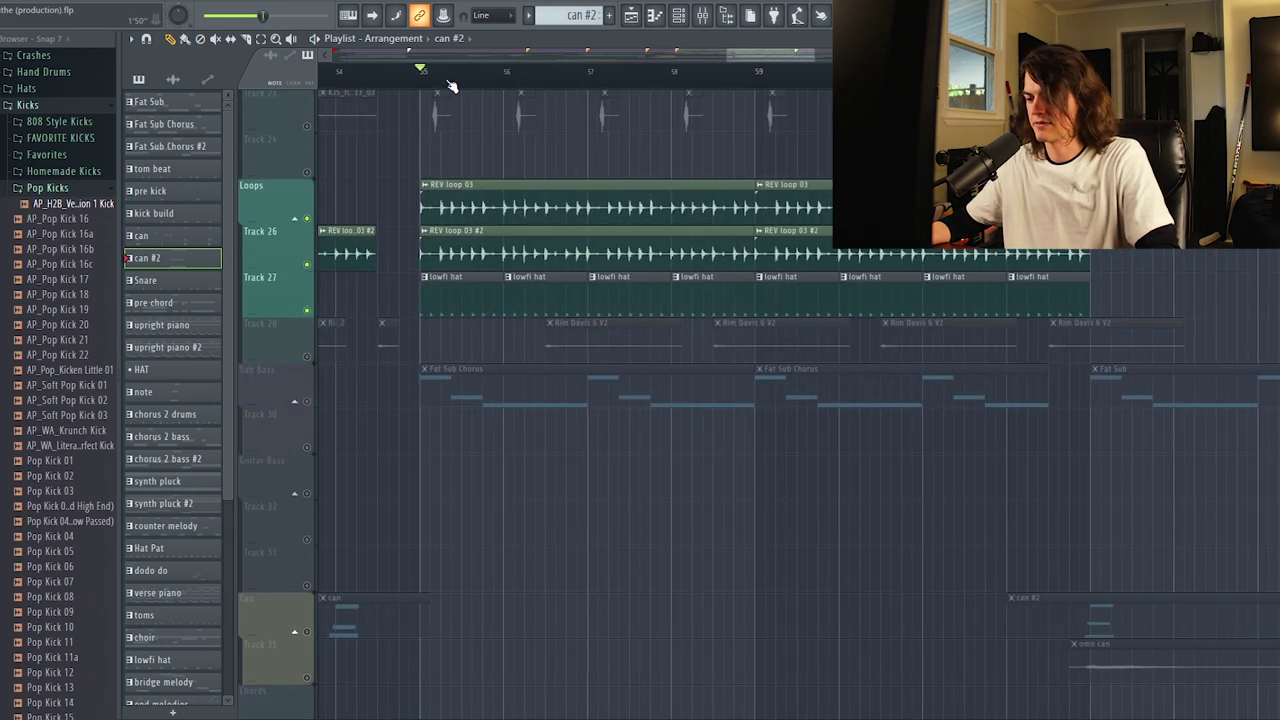
{"action": "scroll", "coordinate": [451, 87], "scroll_direction": "down", "scroll_amount": 1}
{"action": "scroll", "coordinate": [405, 287], "scroll_direction": "up", "scroll_amount": 2}
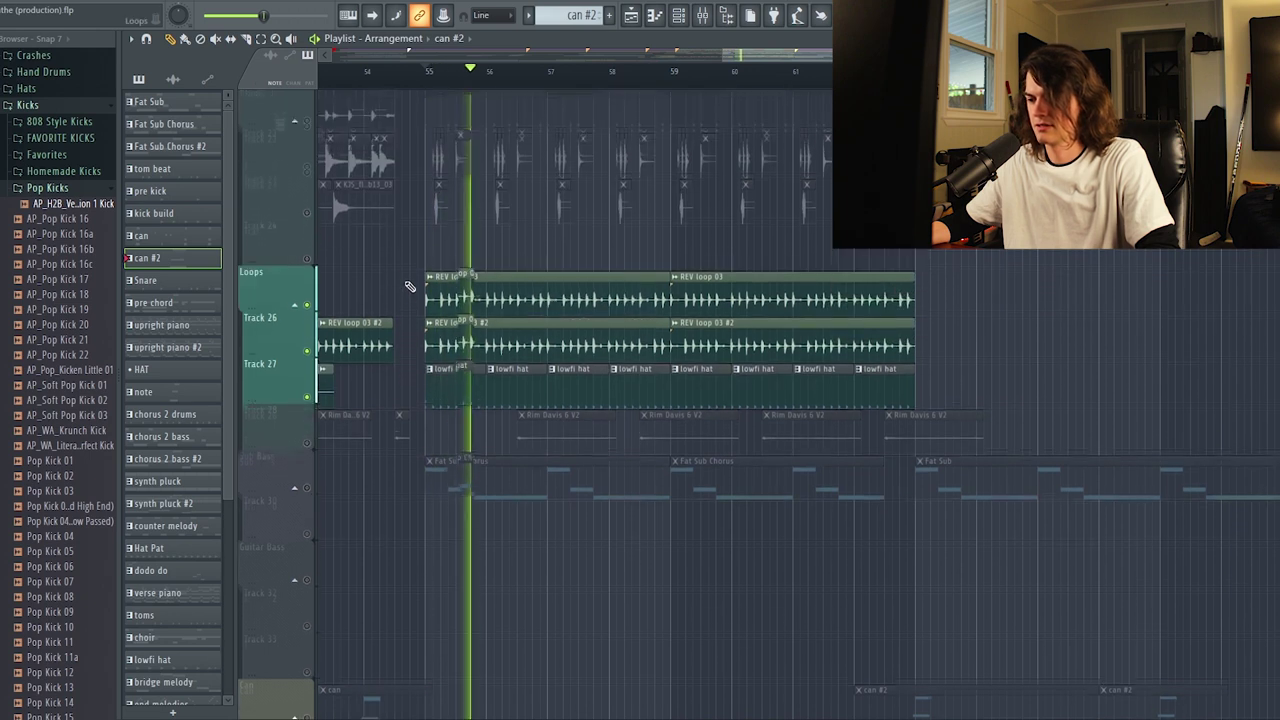
- Play the tom beat pattern from bar 55 with only the Drums track audible
{"action": "scroll", "coordinate": [311, 181], "scroll_direction": "up", "scroll_amount": 2}
{"action": "scroll", "coordinate": [395, 92], "scroll_direction": "up", "scroll_amount": 1}
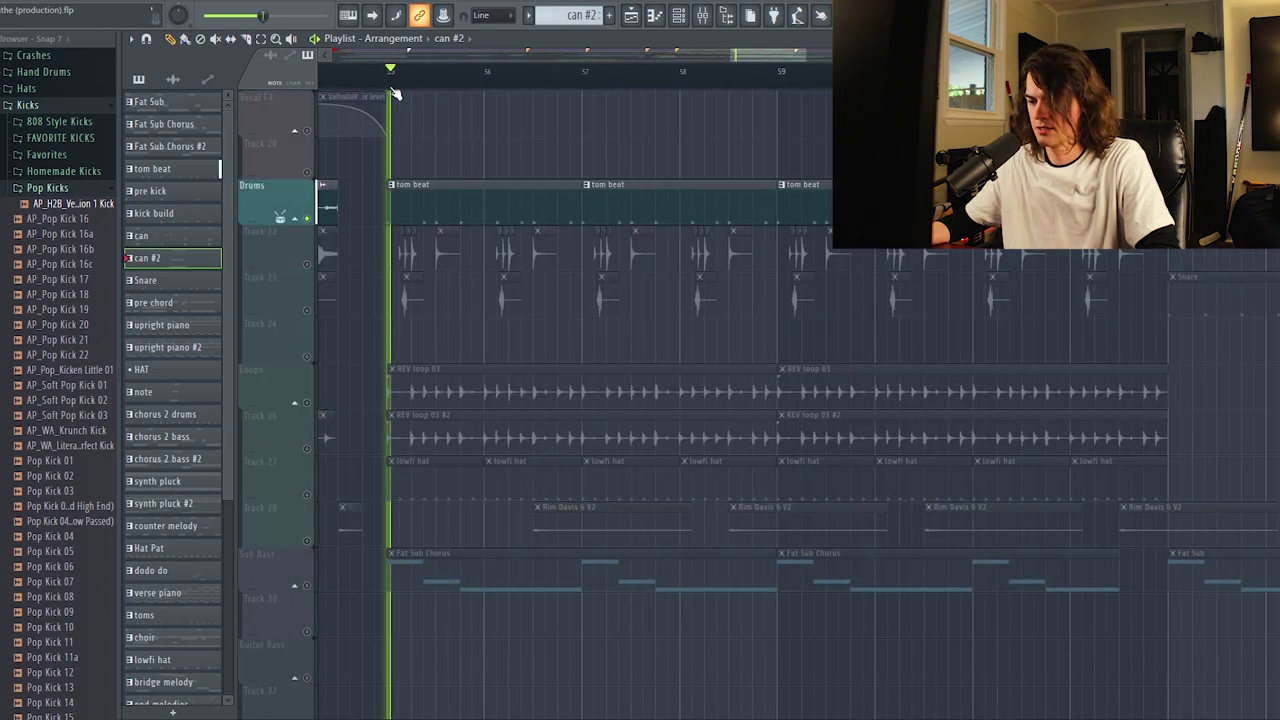
{"action": "key", "text": "space"}
- Restore all tracks and play the drums, loops and Fat Sub Chorus bass together from bar 55
{"action": "right_click", "coordinate": [308, 219]}
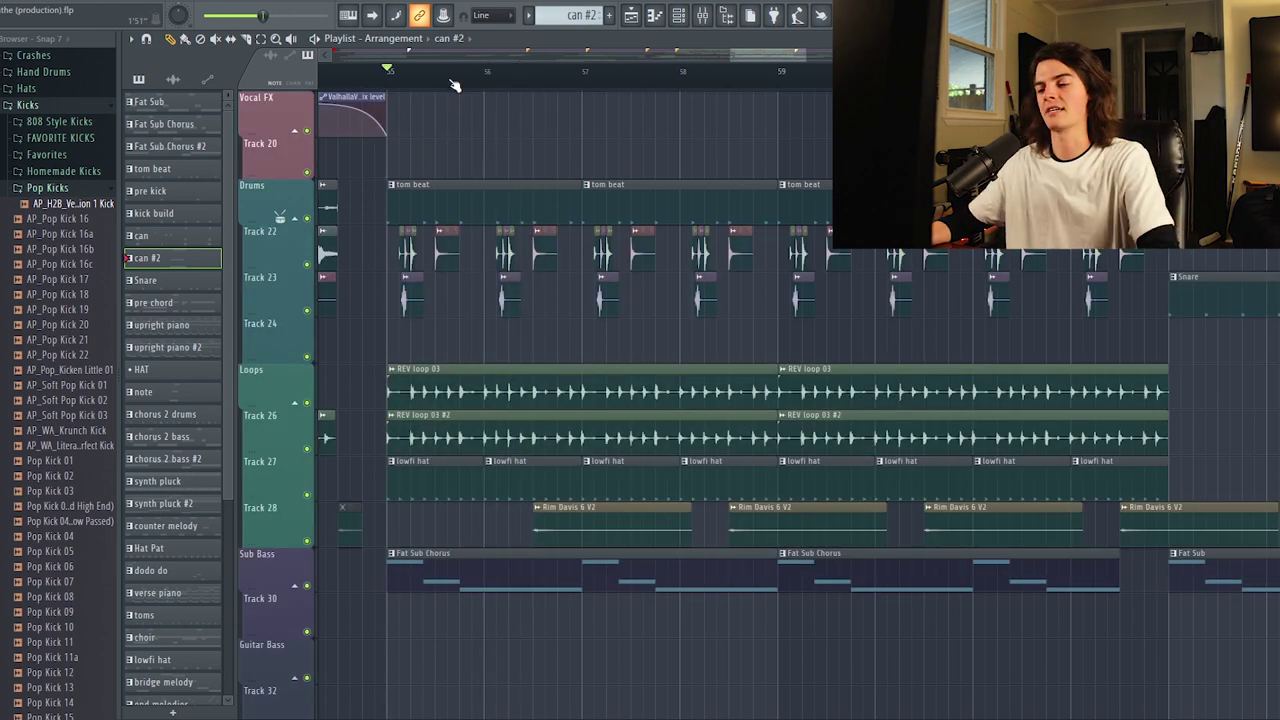
{"action": "scroll", "coordinate": [455, 86], "scroll_direction": "down", "scroll_amount": 2}
{"action": "key", "text": "space"}
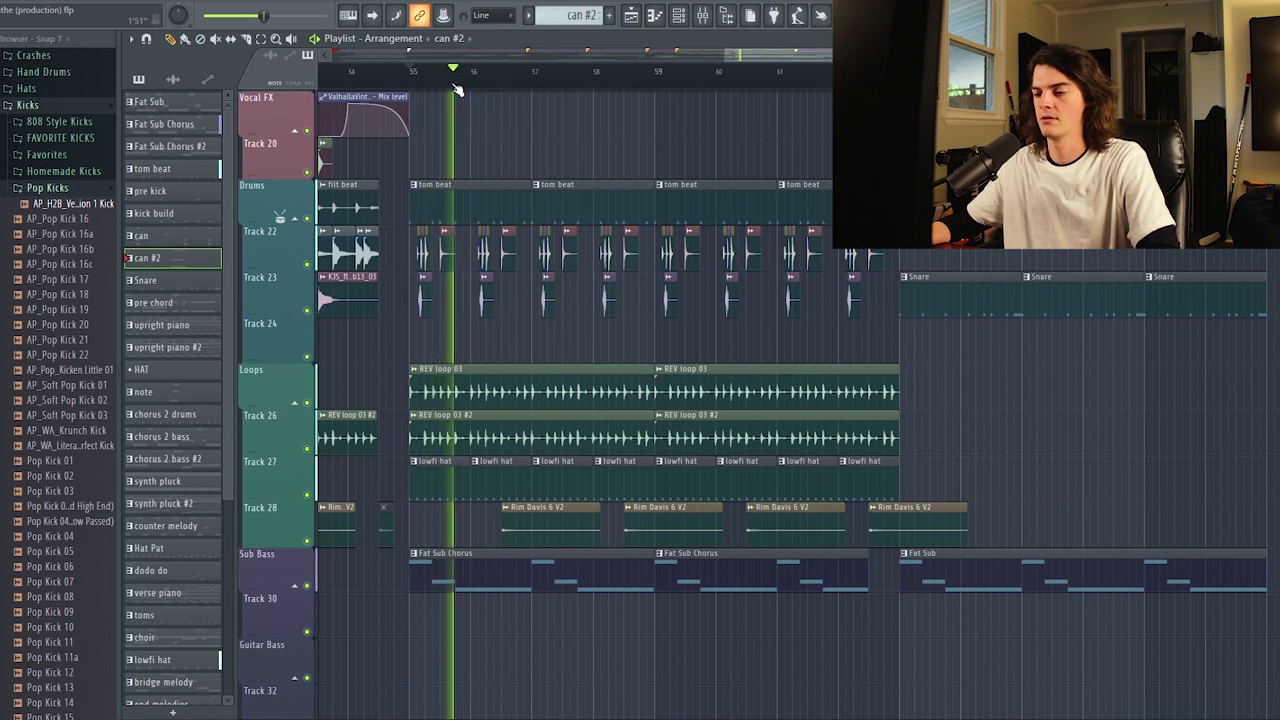
{"action": "scroll", "coordinate": [476, 82], "scroll_direction": "up", "scroll_amount": 1}
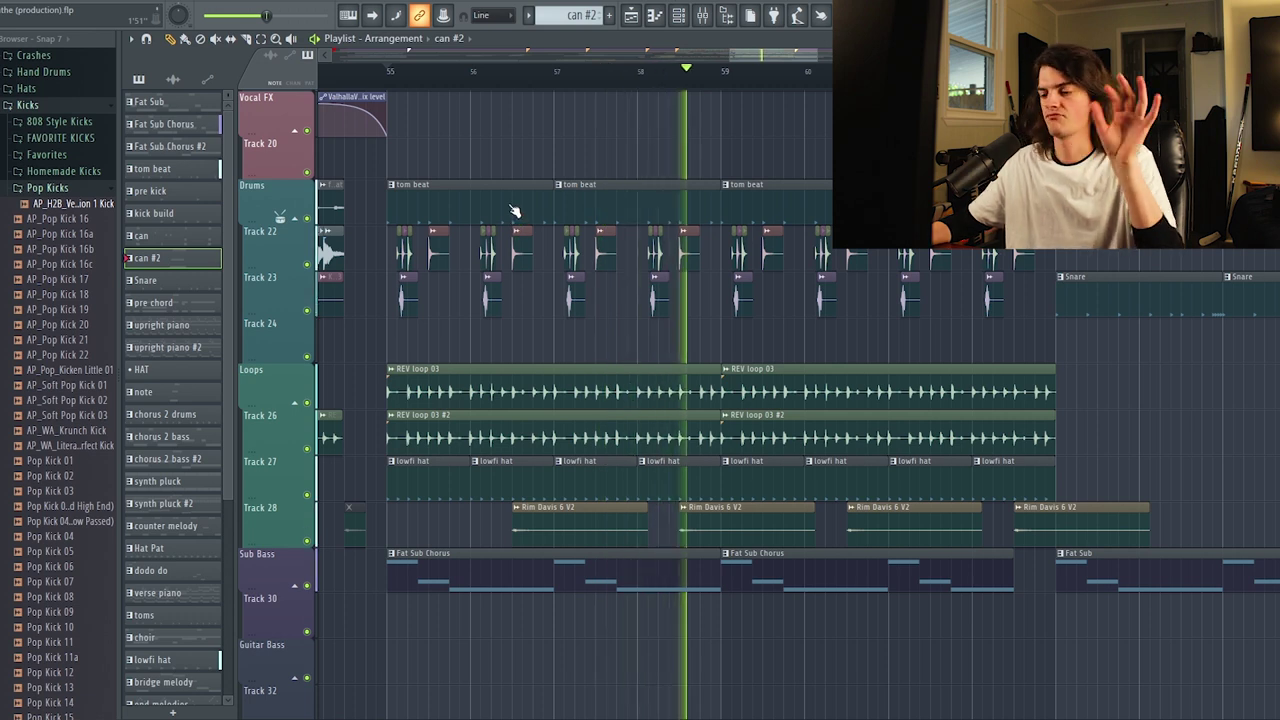
- Stop playback, solo Track 17 and examine its Hard to Breathe (Fortnite Live Piano) clips from bar 55
{"action": "scroll", "coordinate": [560, 215], "scroll_direction": "up", "scroll_amount": 4}
{"action": "key", "text": "space"}
{"action": "scroll", "coordinate": [535, 80], "scroll_direction": "down", "scroll_amount": 3}
{"action": "scroll", "coordinate": [508, 275], "scroll_direction": "up", "scroll_amount": 1}
{"action": "right_click", "coordinate": [307, 267]}
{"action": "key", "text": "ctrl+z"}
{"action": "scroll", "coordinate": [453, 89], "scroll_direction": "up", "scroll_amount": 3}
{"action": "right_click", "coordinate": [307, 267]}
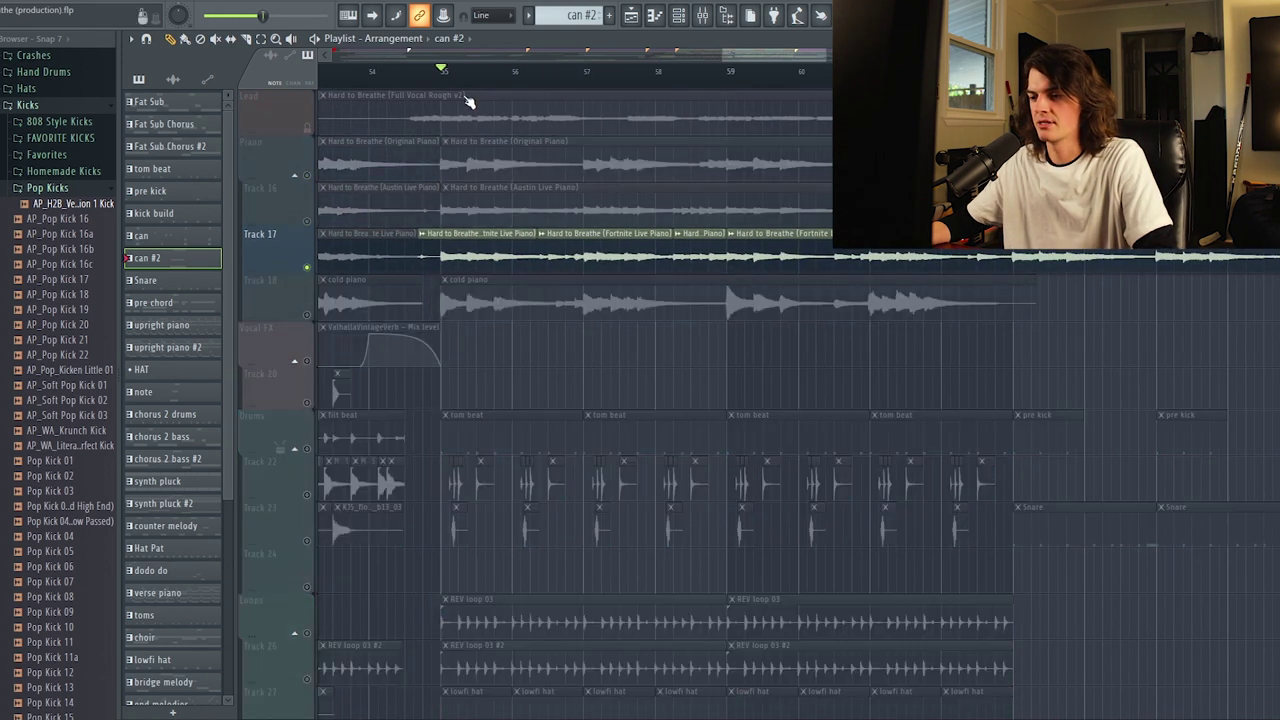
{"action": "scroll", "coordinate": [481, 80], "scroll_direction": "up", "scroll_amount": 2}
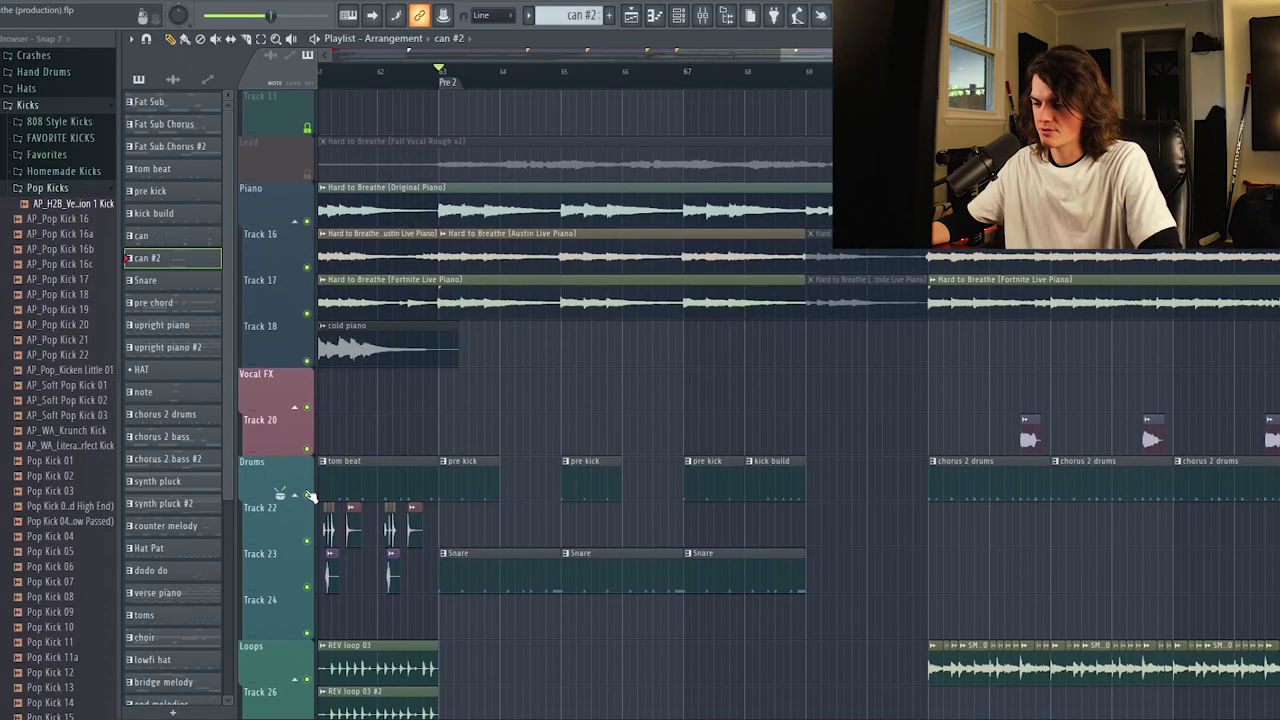
- Isolate the Drums track and Track 23, and play the pre kick and Snare patterns from the Pre 2 marker
{"action": "right_click", "coordinate": [307, 495]}
{"action": "scroll", "coordinate": [390, 330], "scroll_direction": "down", "scroll_amount": 2}
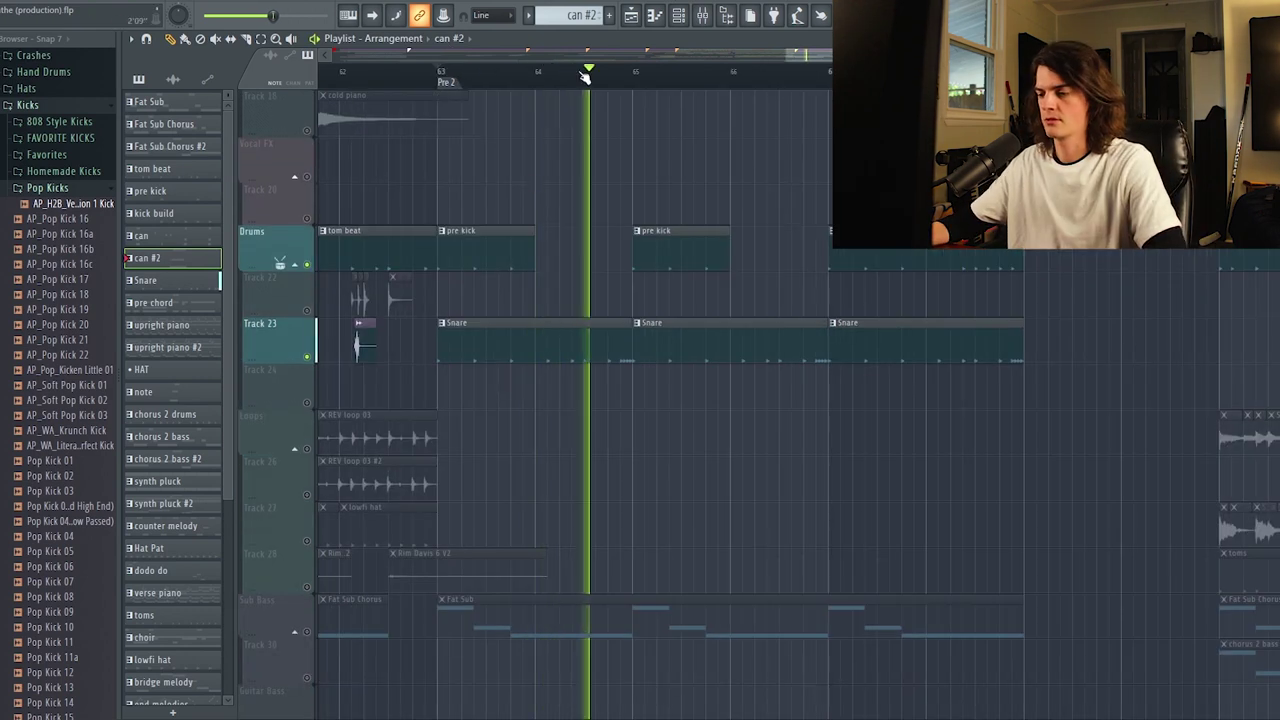
{"action": "scroll", "coordinate": [585, 76], "scroll_direction": "up", "scroll_amount": 2}
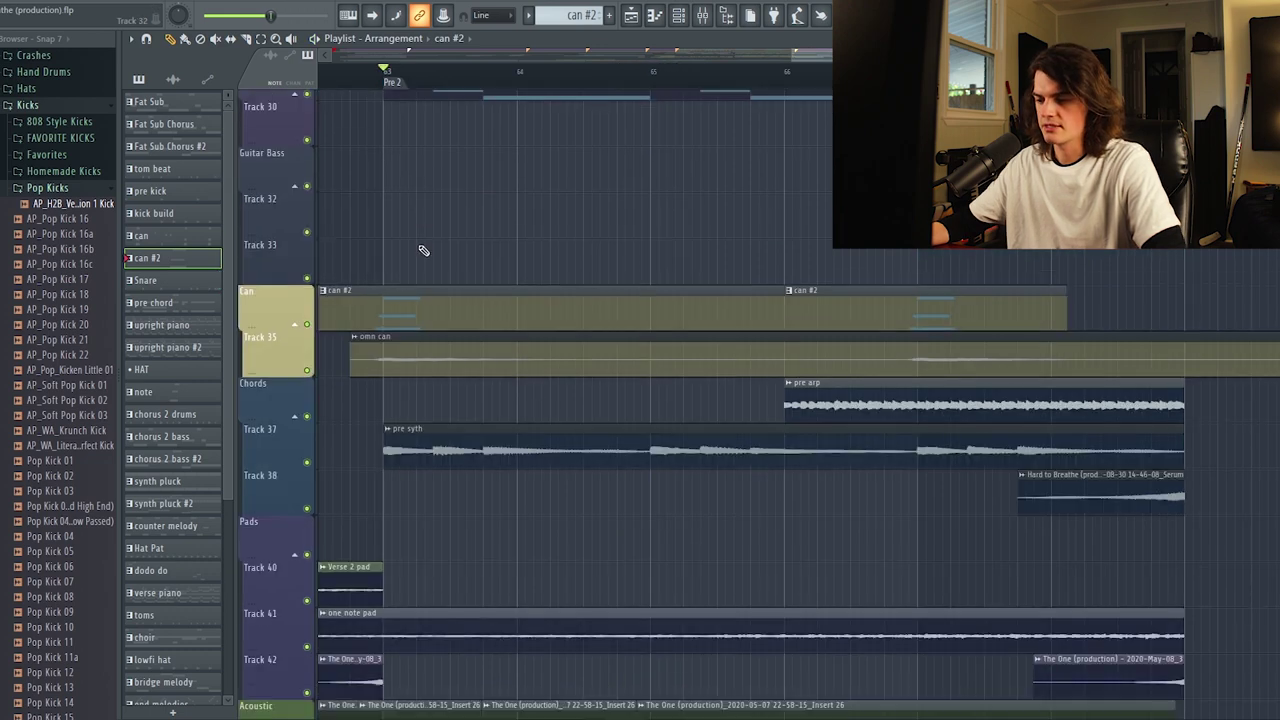
- Solo Track 37 and play its pre syth clip from the Pre 2 marker
{"action": "scroll", "coordinate": [423, 251], "scroll_direction": "down", "scroll_amount": 2}
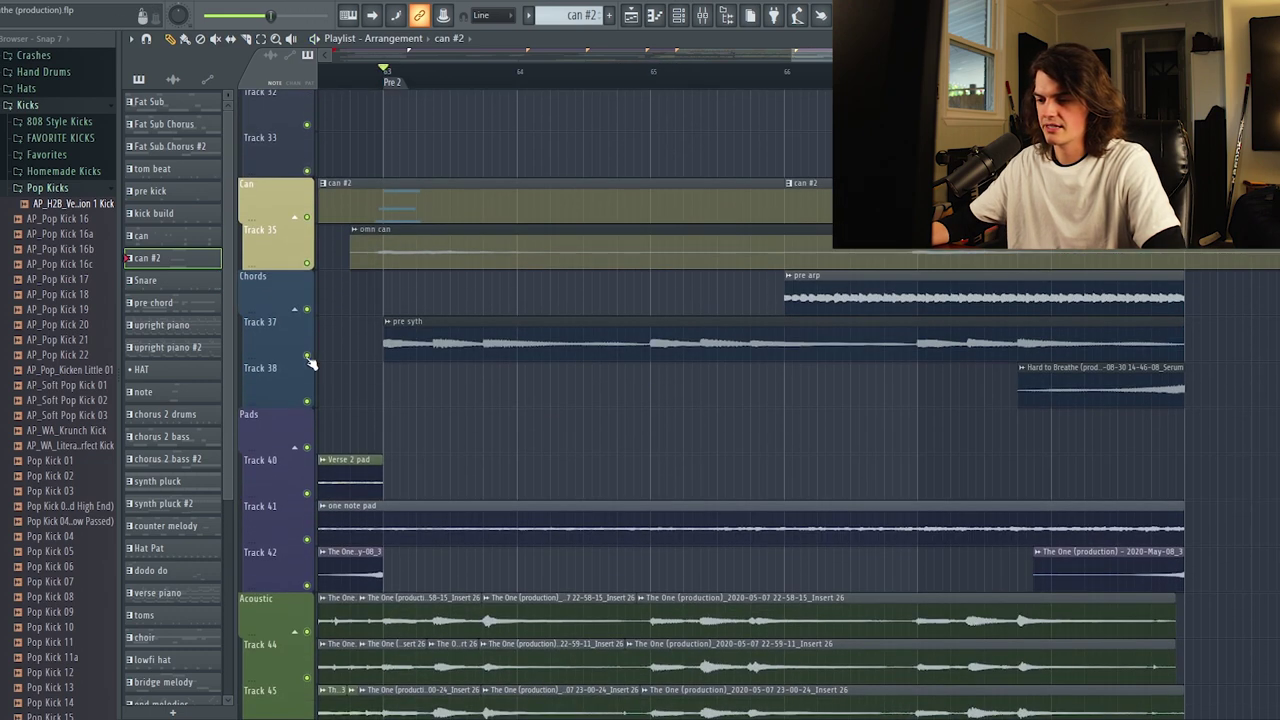
{"action": "right_click", "coordinate": [307, 356]}
{"action": "scroll", "coordinate": [405, 84], "scroll_direction": "up", "scroll_amount": 2}
{"action": "key", "text": "space"}
{"action": "scroll", "coordinate": [404, 82], "scroll_direction": "down", "scroll_amount": 1}
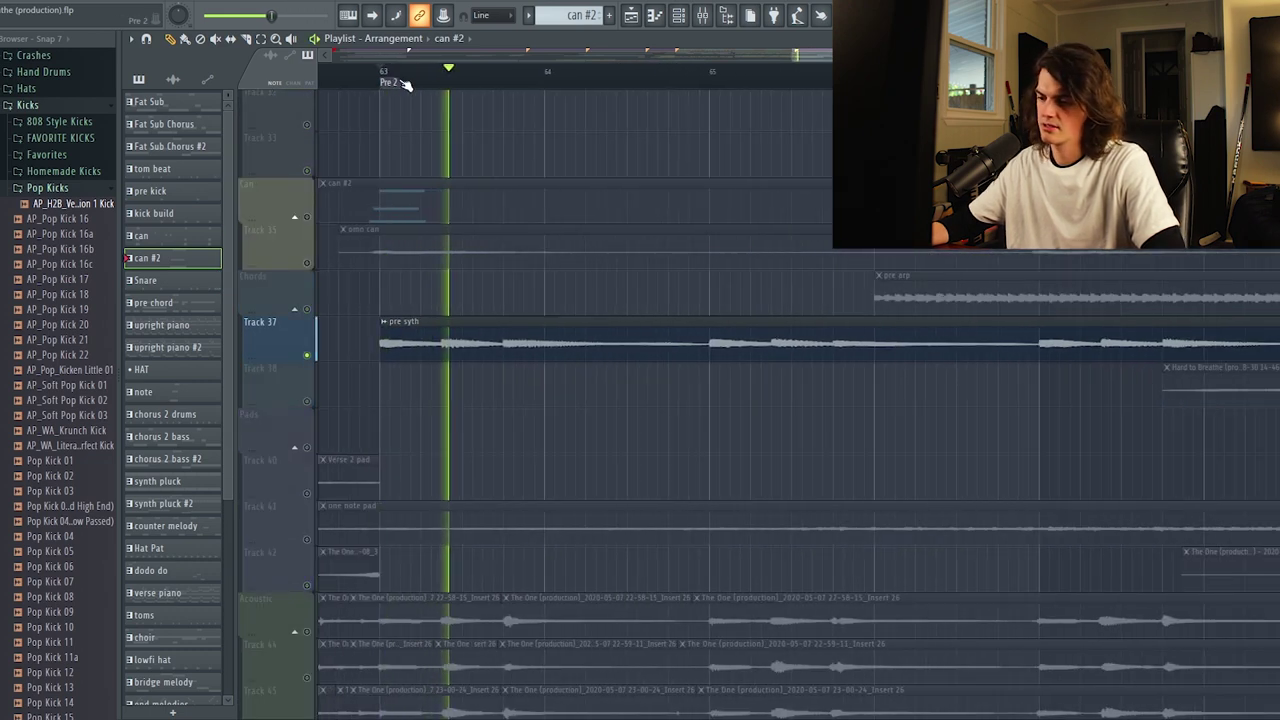
{"action": "scroll", "coordinate": [400, 80], "scroll_direction": "down", "scroll_amount": 2}
{"action": "scroll", "coordinate": [397, 217], "scroll_direction": "down", "scroll_amount": 2}
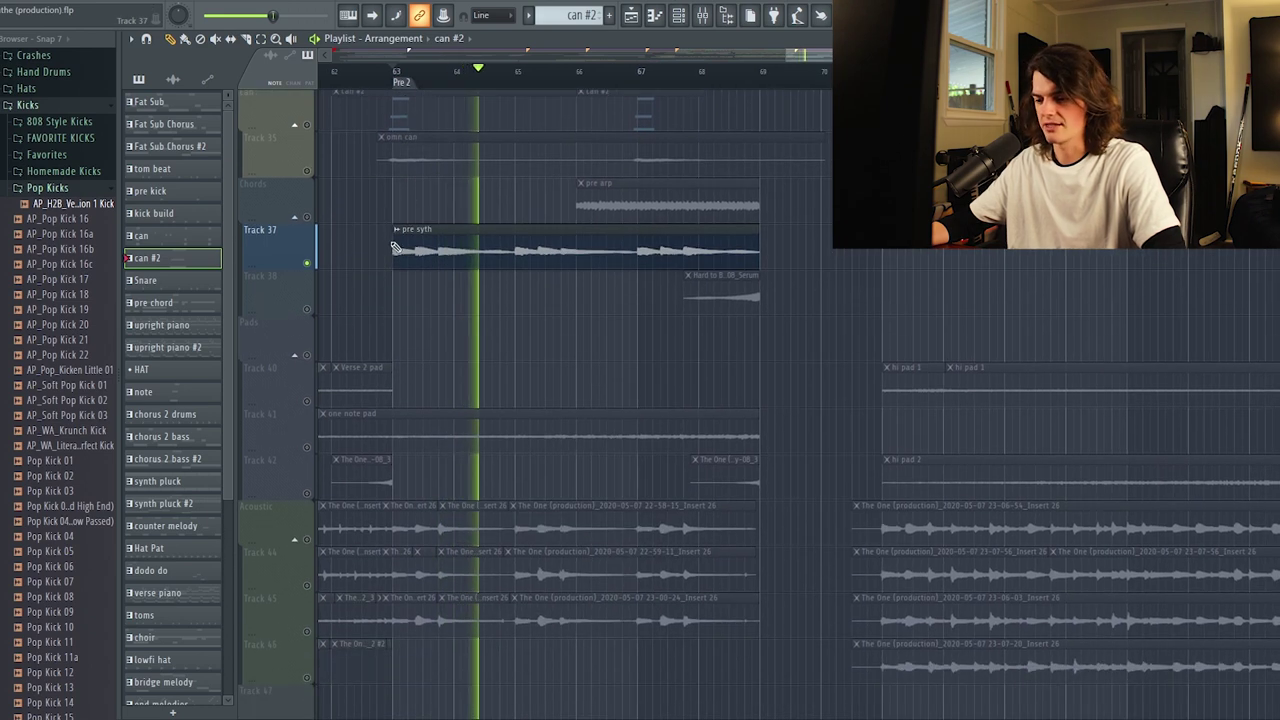
- Stop playback, isolate the Acoustic track with Tracks 44, 45 and 46, and play them from just before Pre 2
{"action": "key", "text": "space"}
{"action": "right_click", "coordinate": [307, 539]}
{"action": "left_click", "coordinate": [307, 585]}
{"action": "left_click", "coordinate": [307, 631]}
{"action": "left_click", "coordinate": [307, 677]}
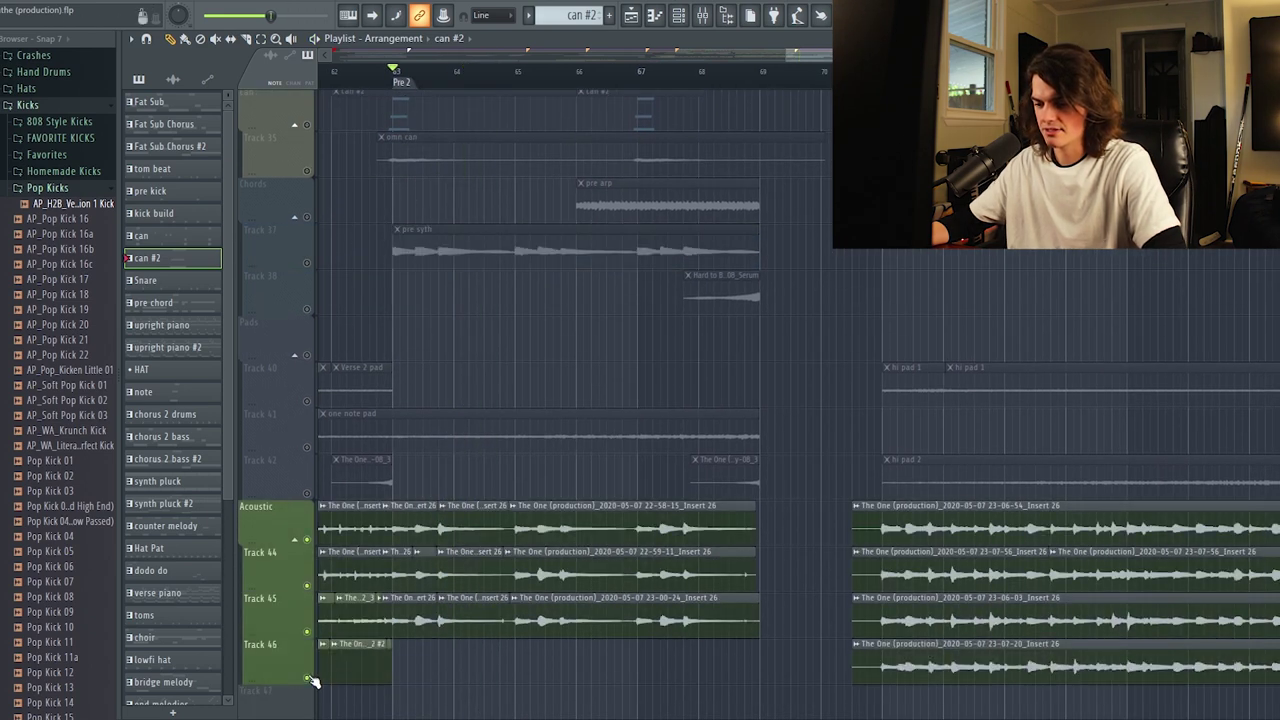
{"action": "scroll", "coordinate": [390, 78], "scroll_direction": "up", "scroll_amount": 2}
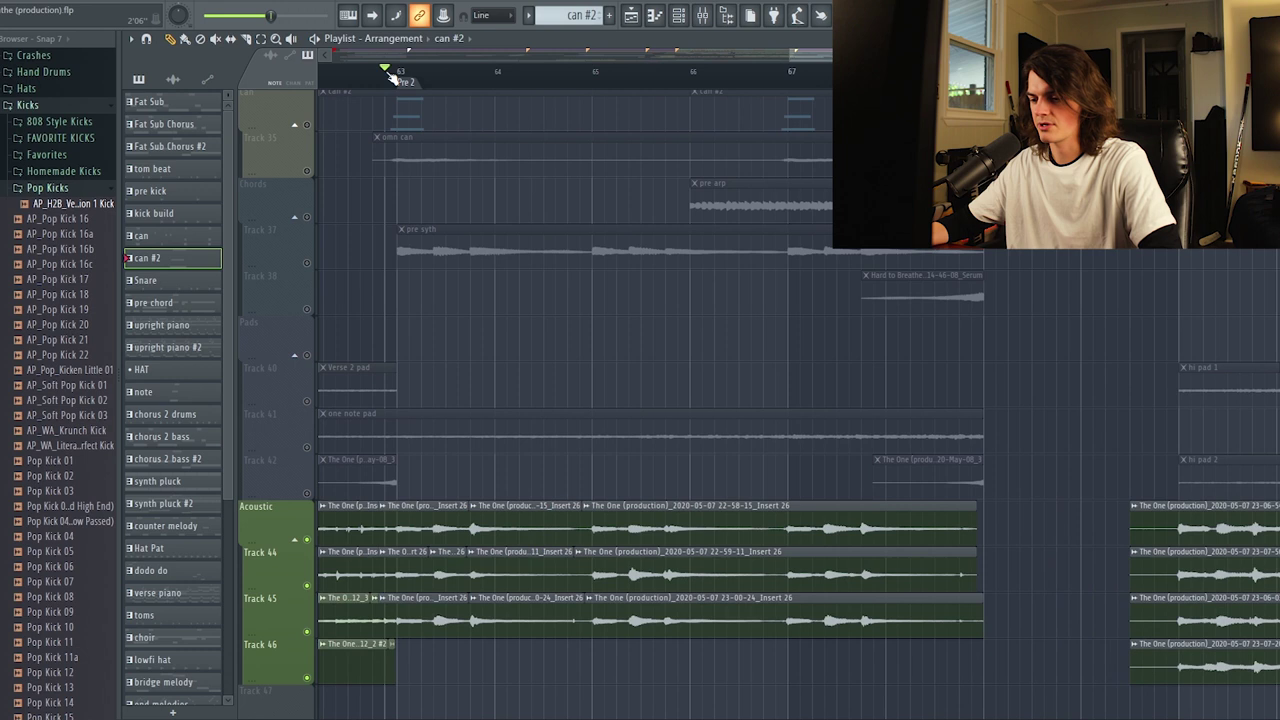
{"action": "scroll", "coordinate": [392, 78], "scroll_direction": "up", "scroll_amount": 1}
{"action": "key", "text": "space"}
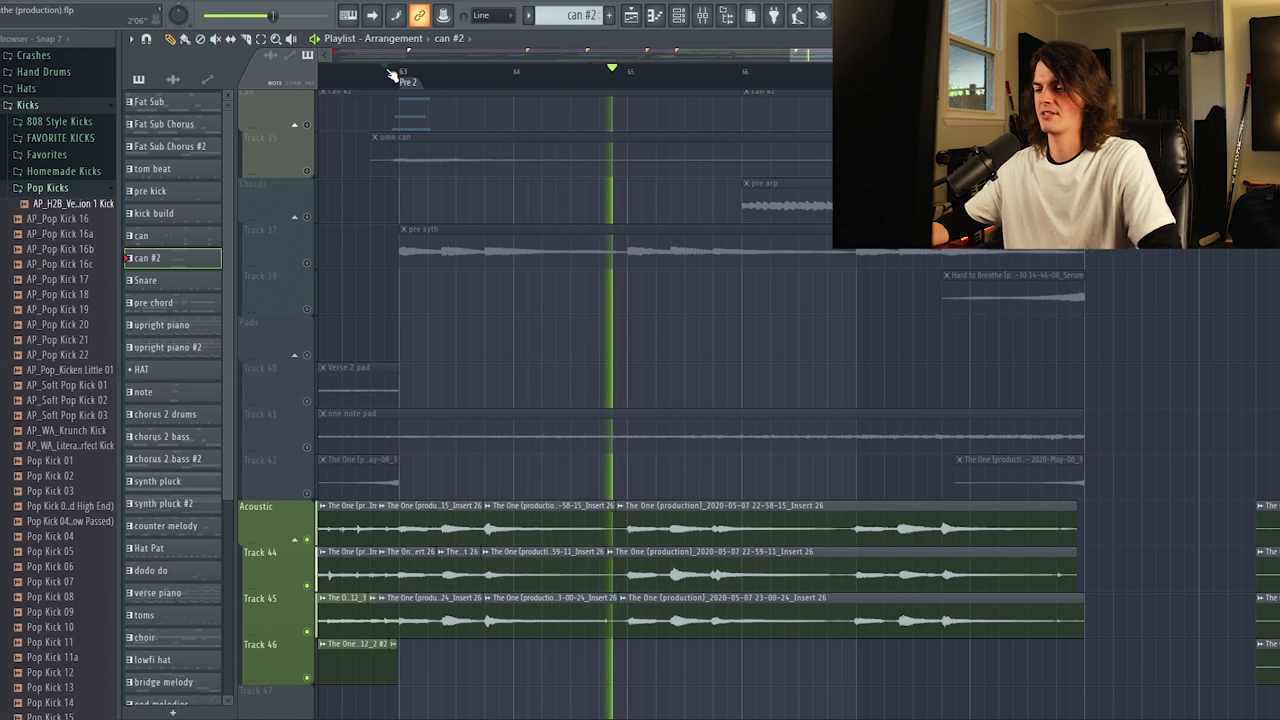
{"action": "scroll", "coordinate": [445, 198], "scroll_direction": "down", "scroll_amount": 4}
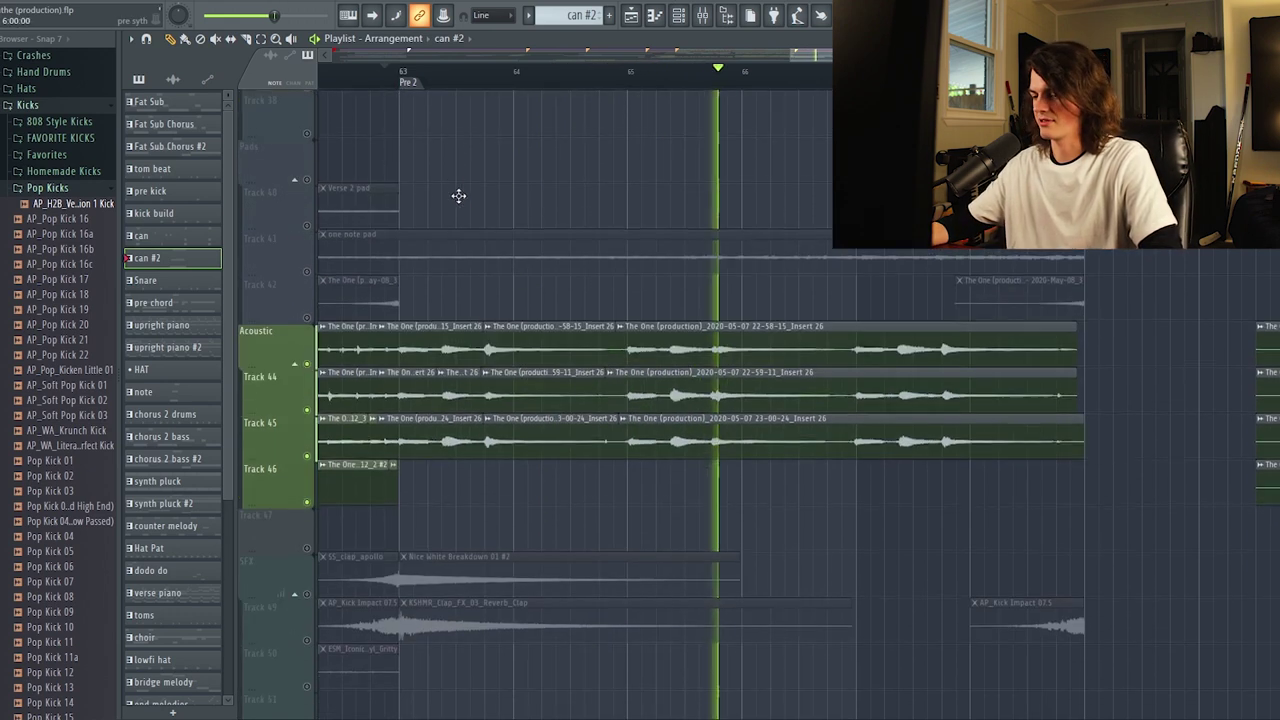
{"action": "scroll", "coordinate": [460, 240], "scroll_direction": "down", "scroll_amount": 2}
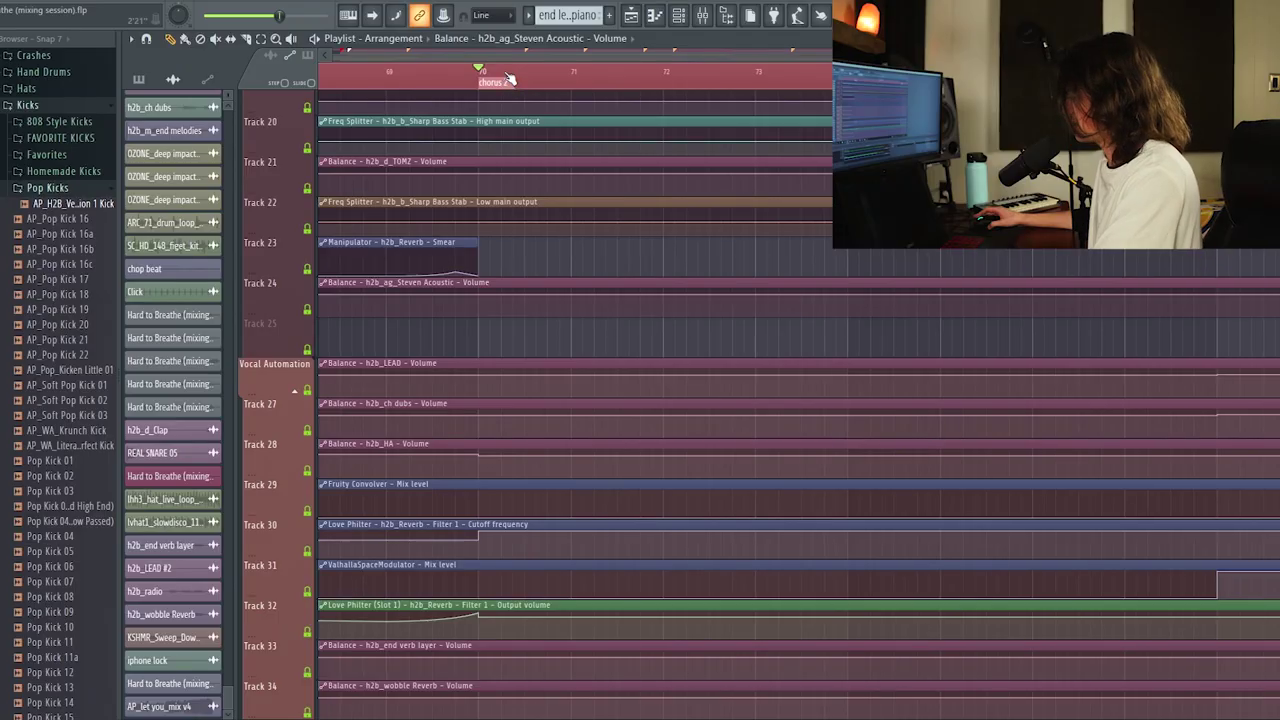
- Play the mixing session from the chorus 2 marker and examine its automation, vocal, ad lib and vocal FX tracks
{"action": "key", "text": "space"}
{"action": "scroll", "coordinate": [510, 79], "scroll_direction": "down", "scroll_amount": 1}
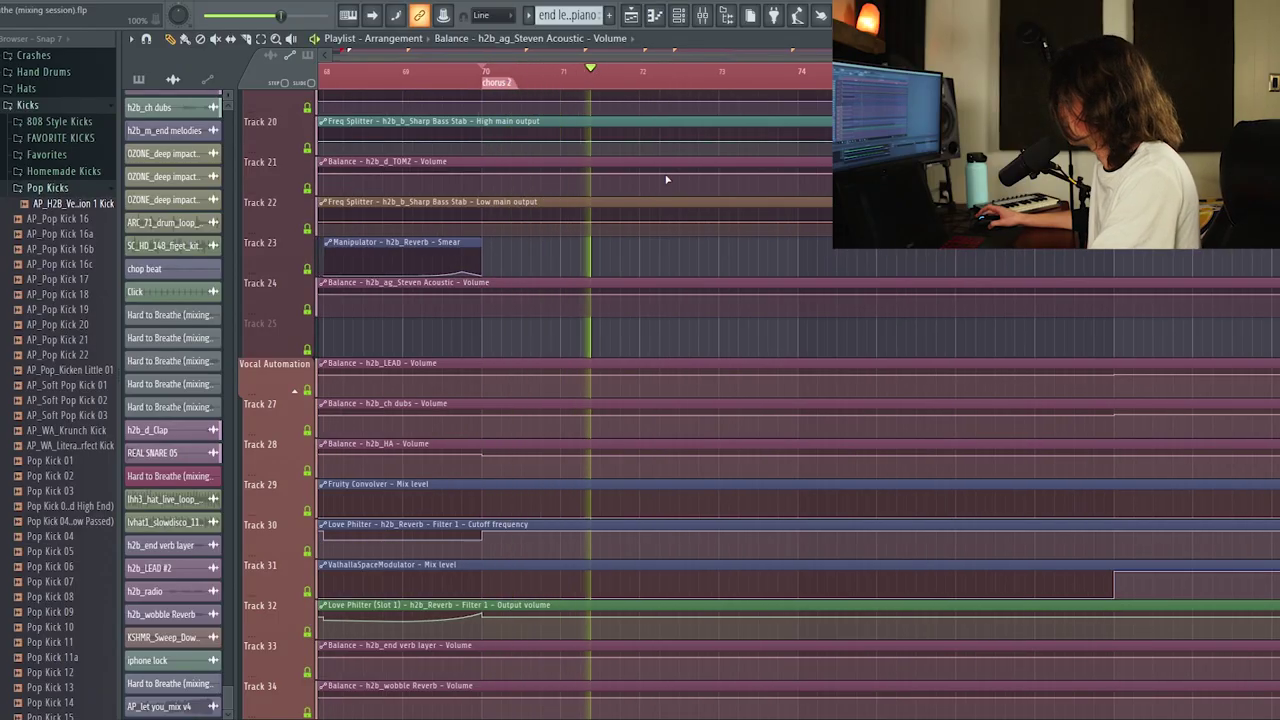
{"action": "scroll", "coordinate": [666, 180], "scroll_direction": "down", "scroll_amount": 6}
{"action": "scroll", "coordinate": [666, 180], "scroll_direction": "down", "scroll_amount": 8}
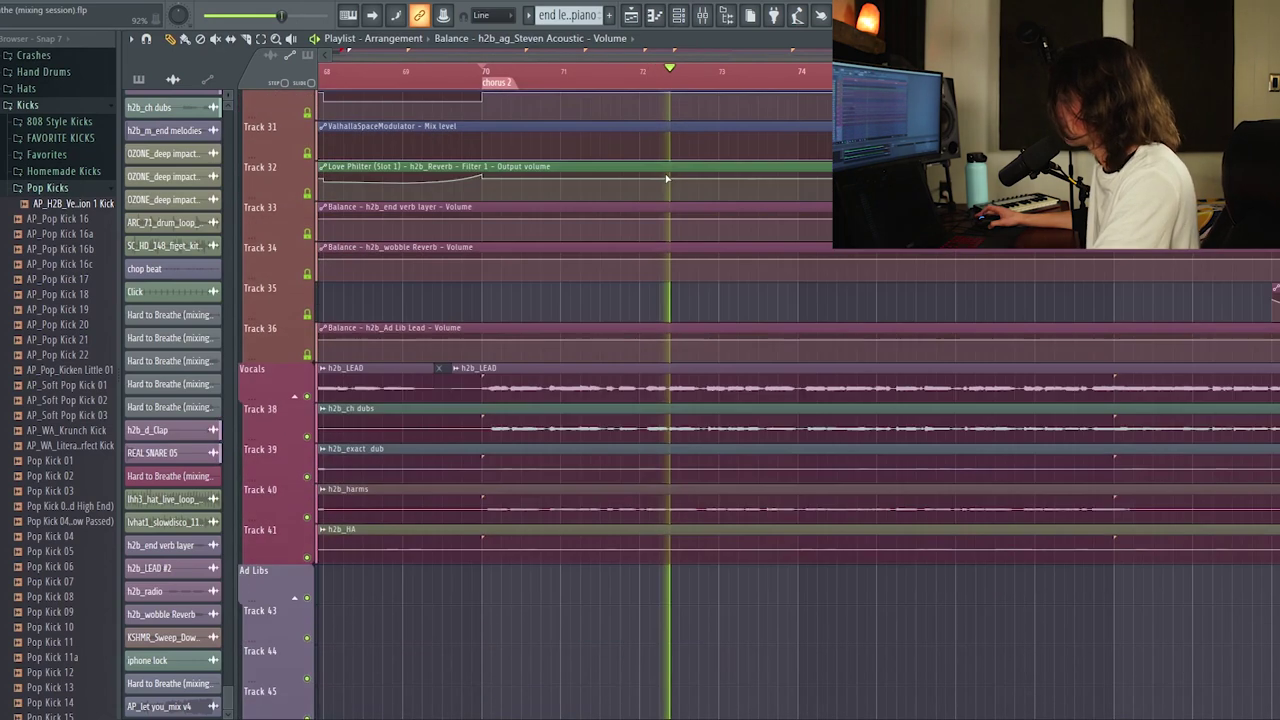
{"action": "scroll", "coordinate": [628, 305], "scroll_direction": "down", "scroll_amount": 9}
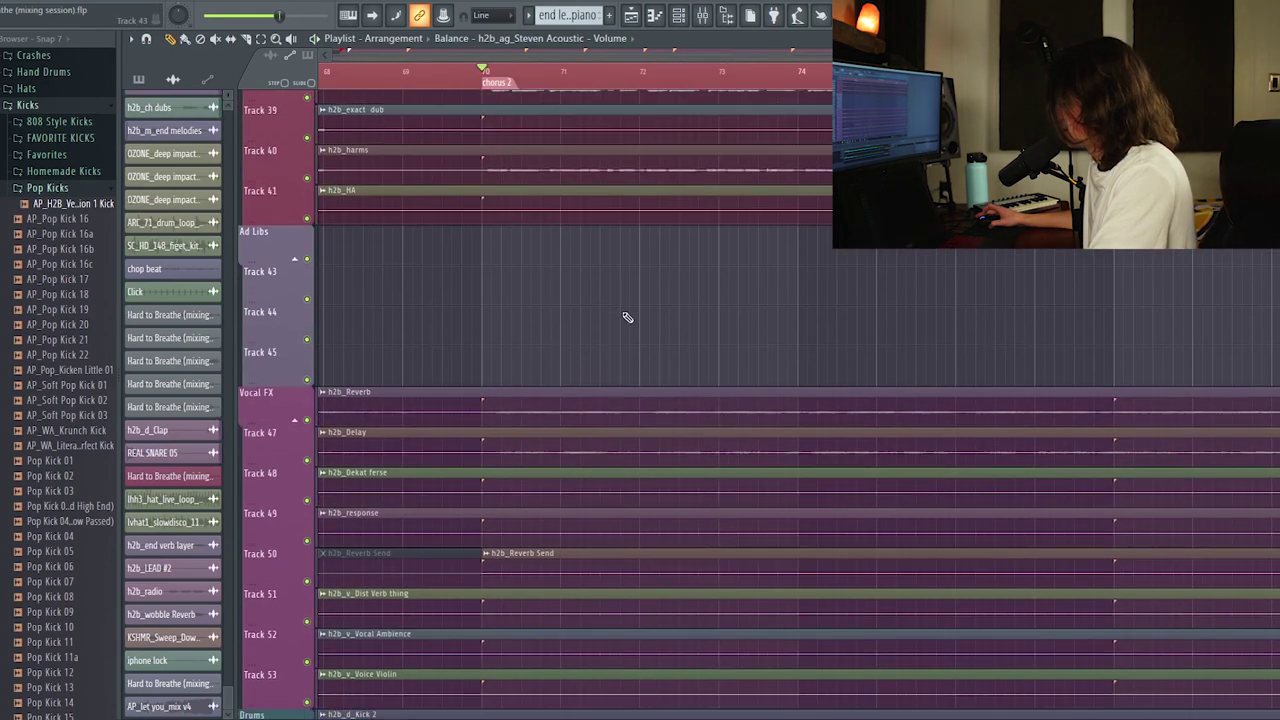
{"action": "scroll", "coordinate": [380, 392], "scroll_direction": "down", "scroll_amount": 4}
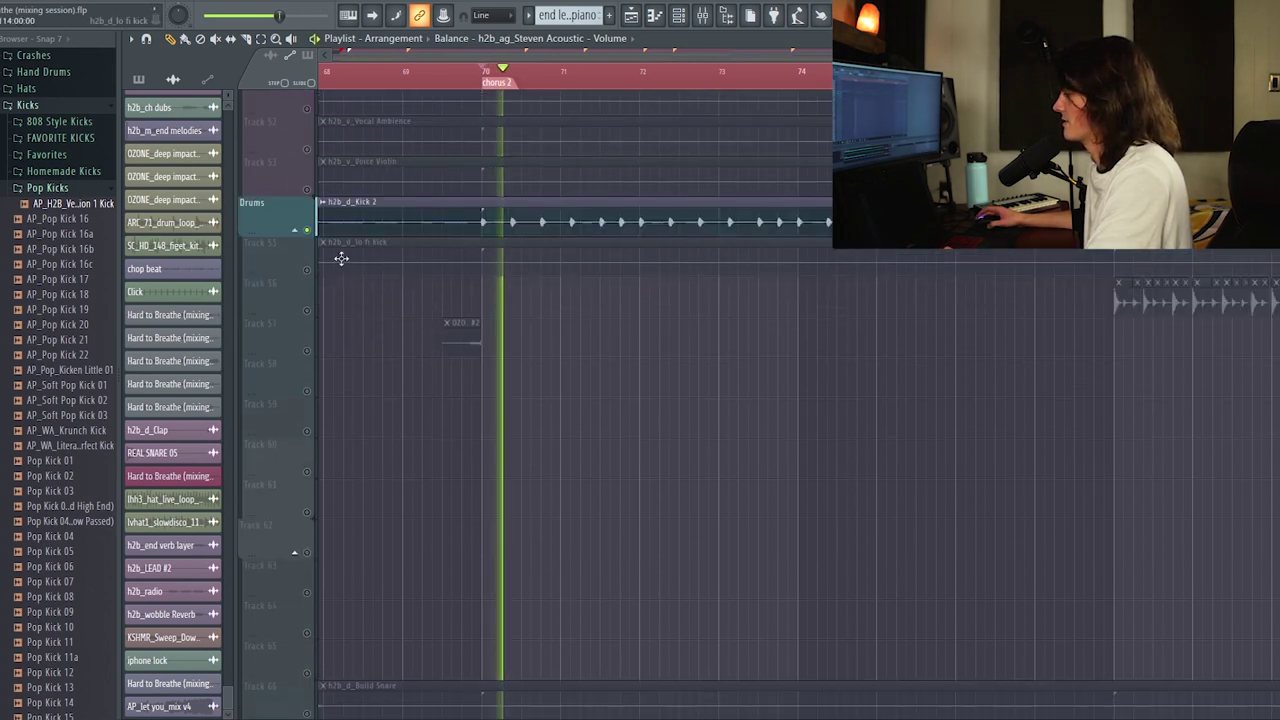
- Play the lofi hat, Snare v2, REAL SNARE 05 and Clap tracks from chorus 2, adding Track 73's TomTom_2
{"action": "scroll", "coordinate": [314, 591], "scroll_direction": "down", "scroll_amount": 8}
{"action": "left_click", "coordinate": [307, 592]}
{"action": "left_click", "coordinate": [307, 633]}
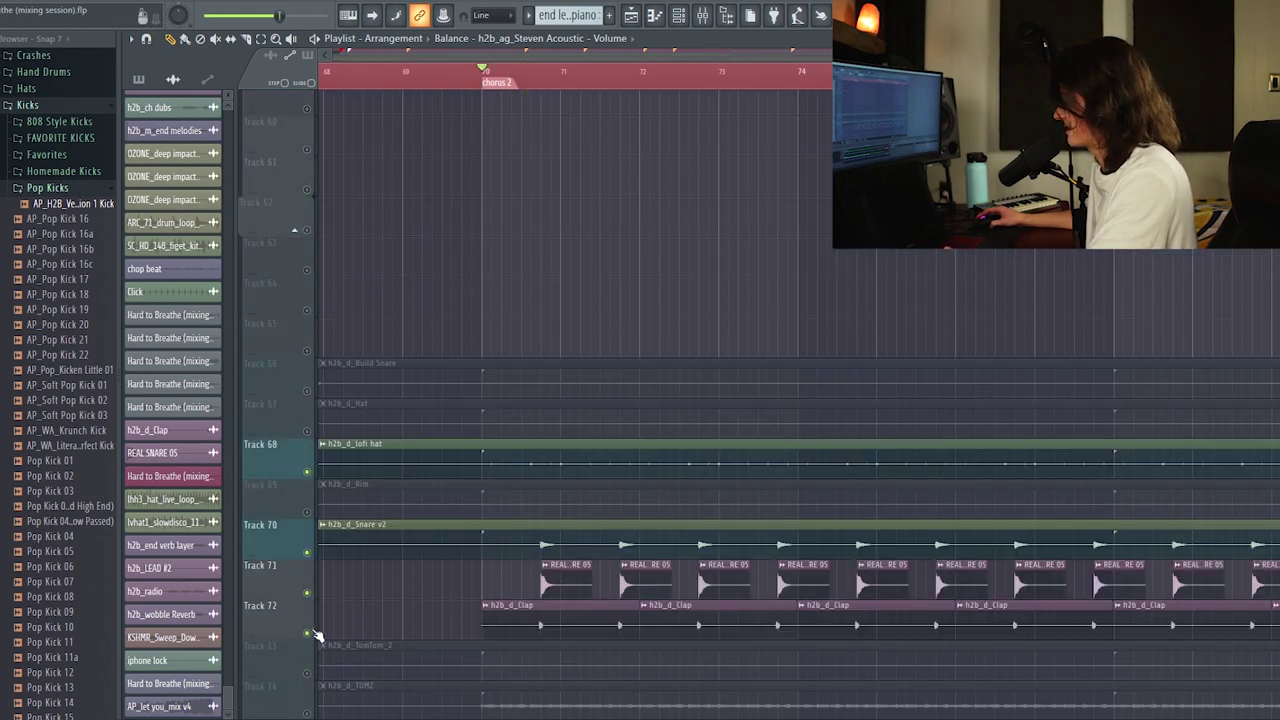
{"action": "scroll", "coordinate": [320, 618], "scroll_direction": "down", "scroll_amount": 2}
{"action": "left_click", "coordinate": [307, 593]}
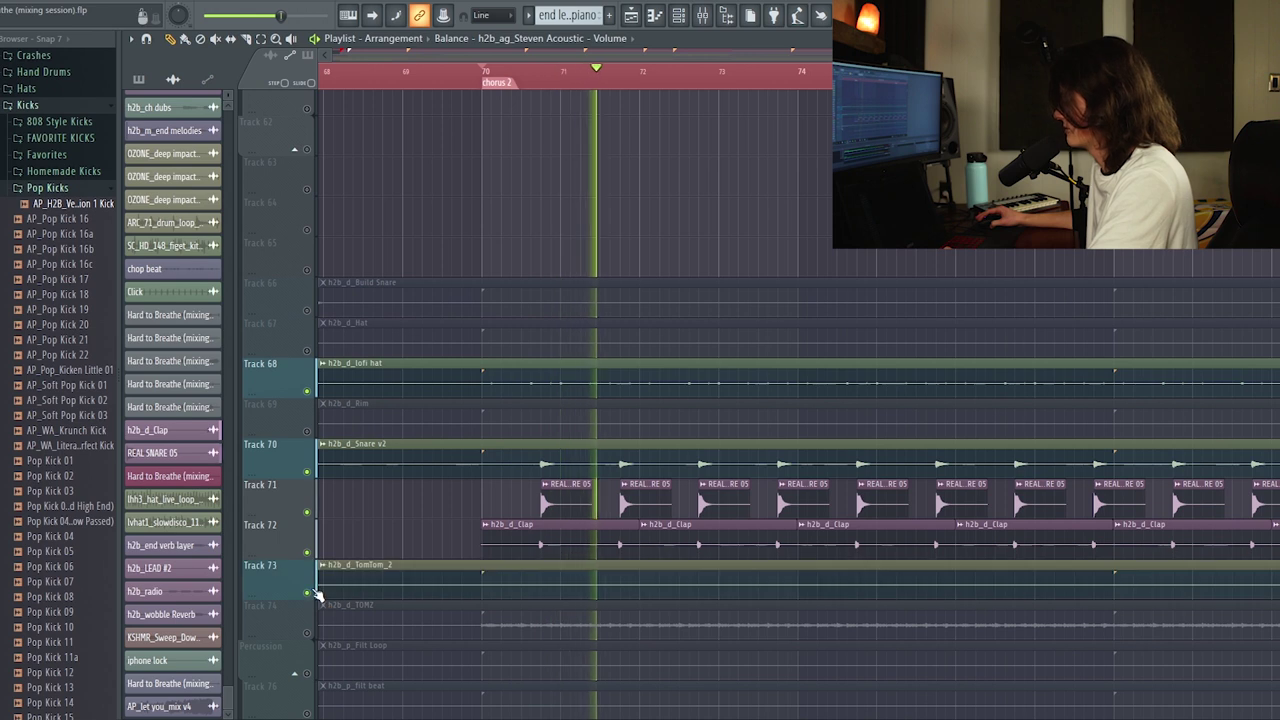
- Solo Track 74 and play its h2b_d_TOMZ clip from chorus 2
{"action": "scroll", "coordinate": [700, 263], "scroll_direction": "down", "scroll_amount": 2}
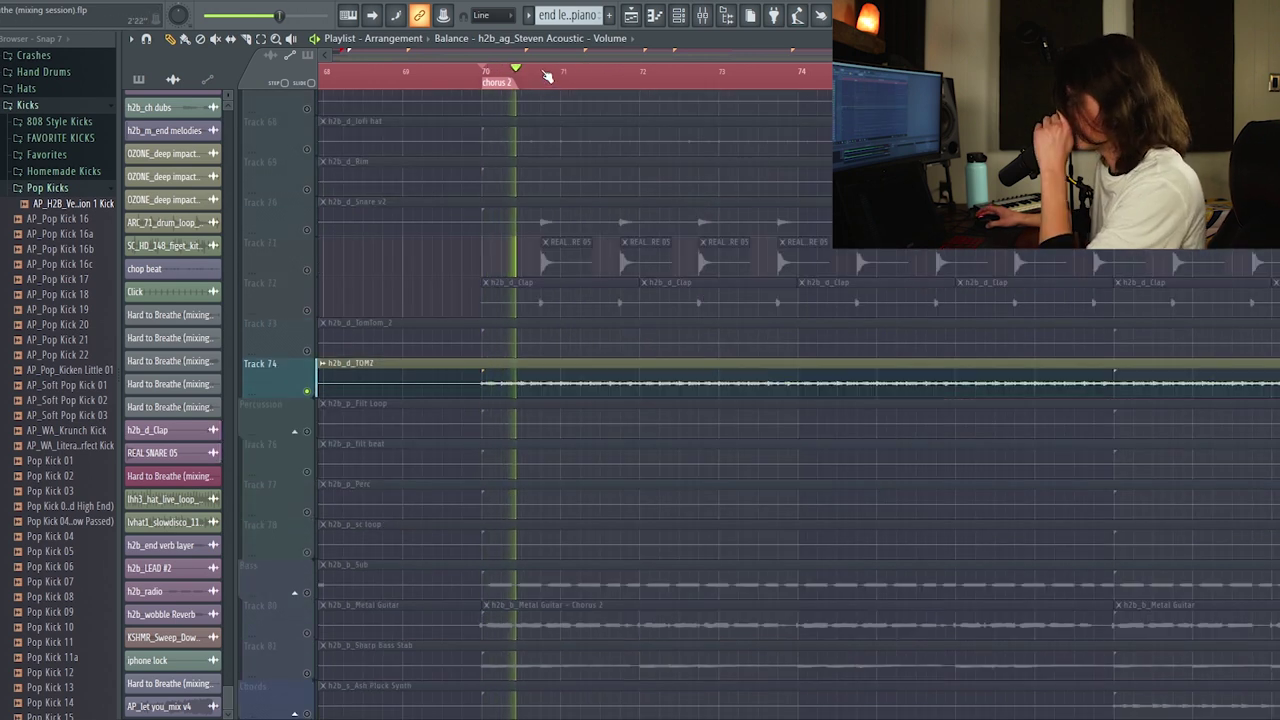
{"action": "scroll", "coordinate": [540, 80], "scroll_direction": "up", "scroll_amount": 2}
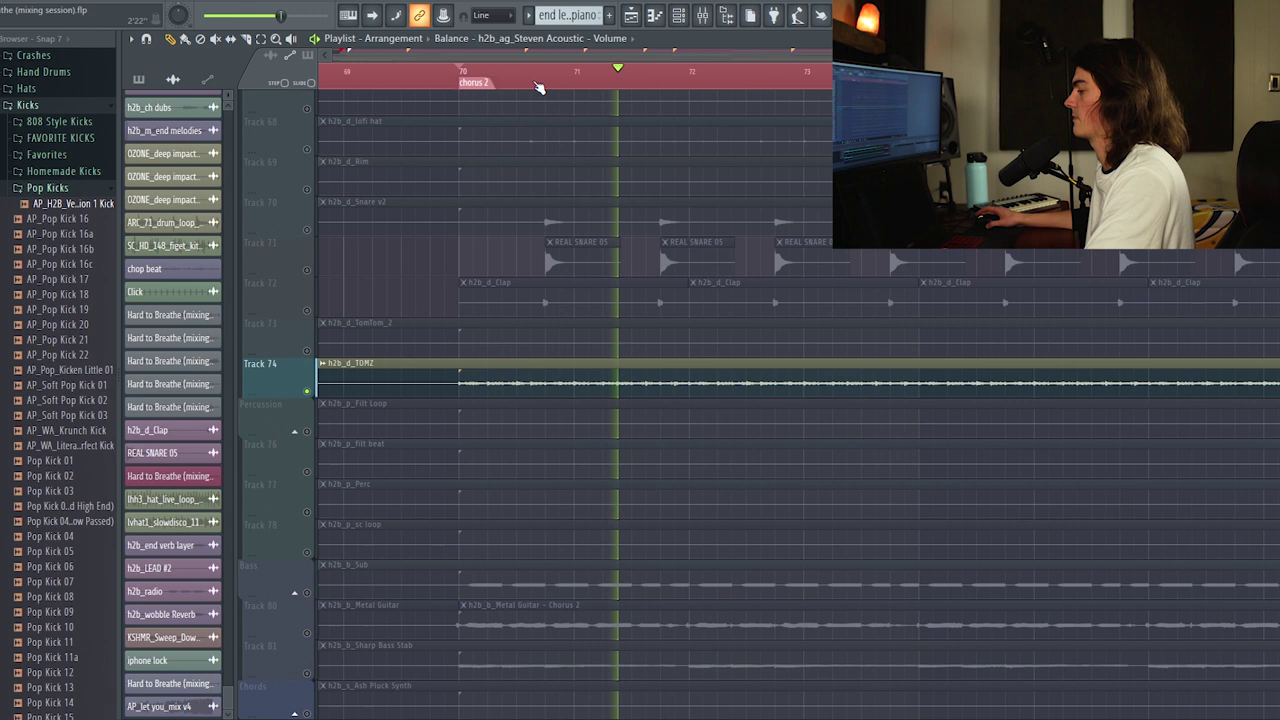
{"action": "scroll", "coordinate": [360, 375], "scroll_direction": "down", "scroll_amount": 1}
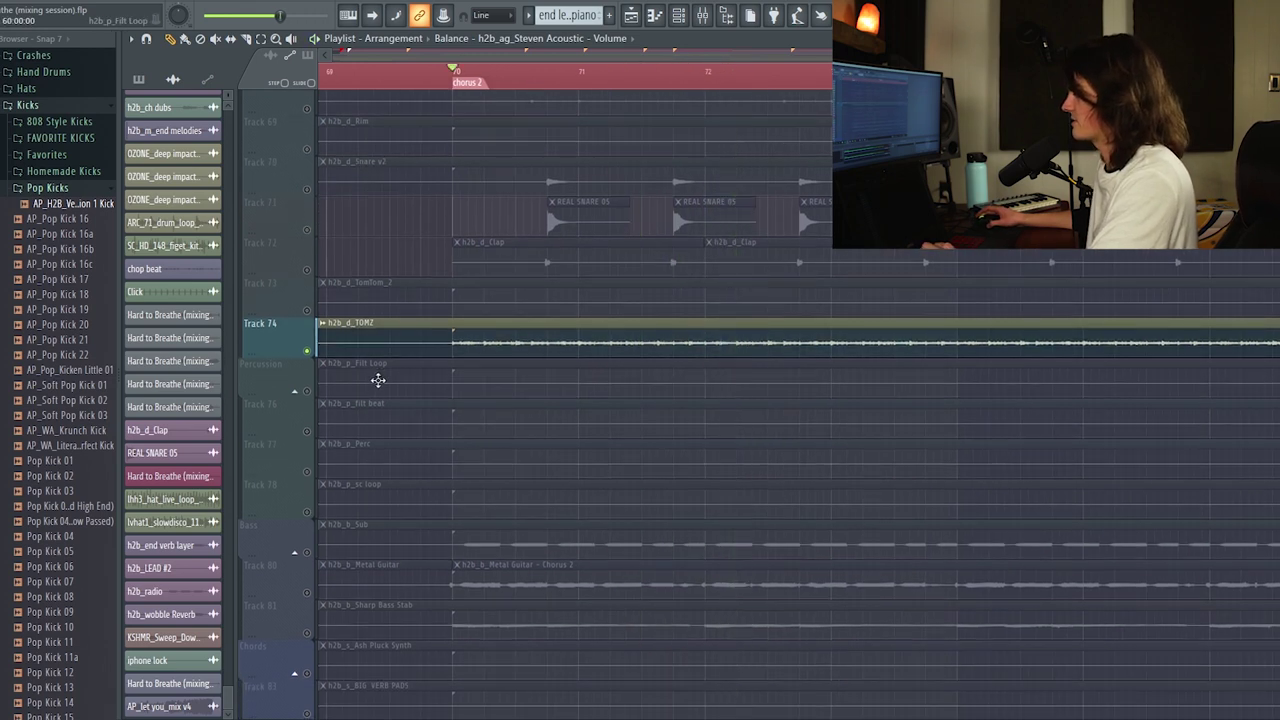
{"action": "scroll", "coordinate": [384, 340], "scroll_direction": "up", "scroll_amount": 8}
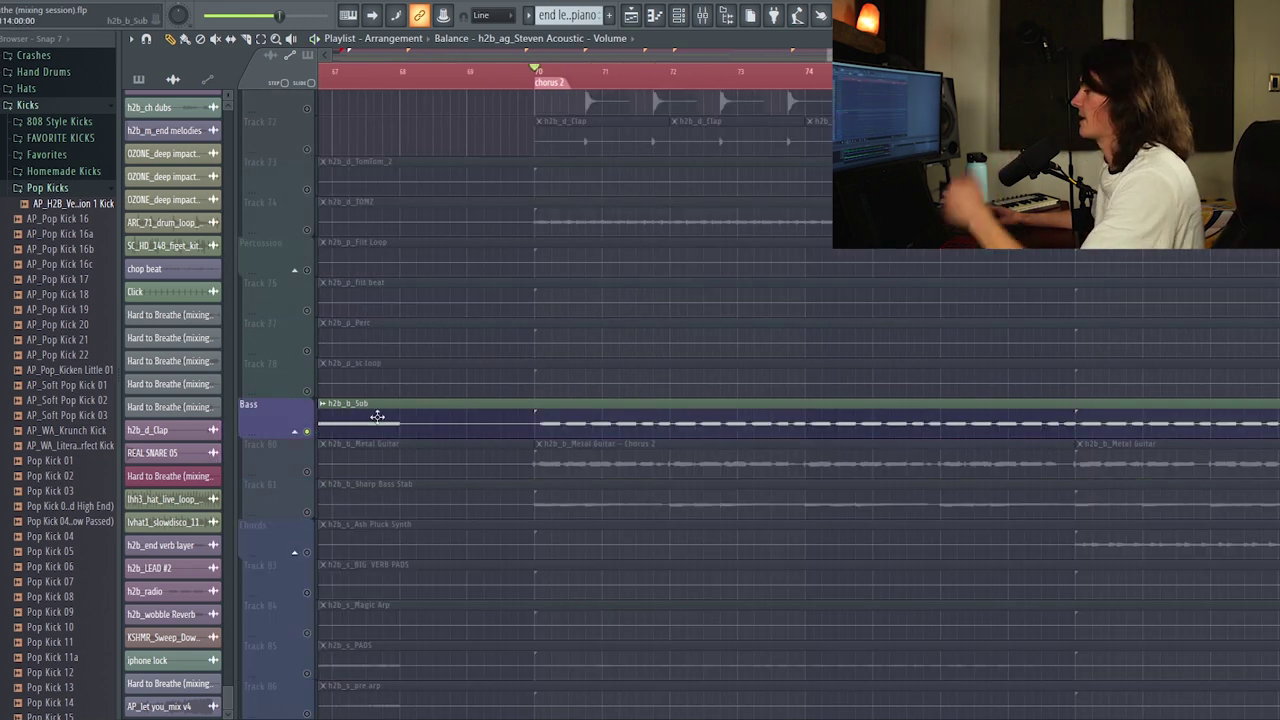
- Isolate Track 80 and play its Metal Guitar - Chorus 2 clip from the chorus 2 marker
{"action": "scroll", "coordinate": [377, 416], "scroll_direction": "down", "scroll_amount": 2}
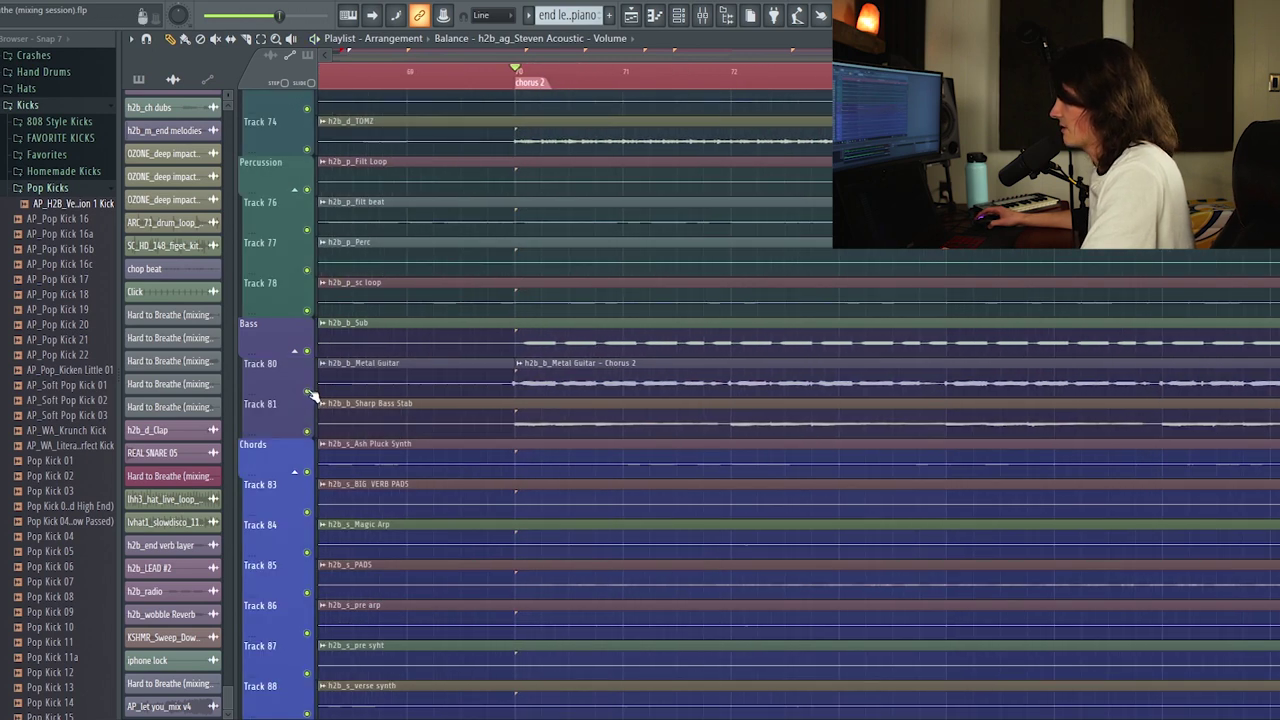
{"action": "left_click", "coordinate": [308, 391], "text": "ctrl"}
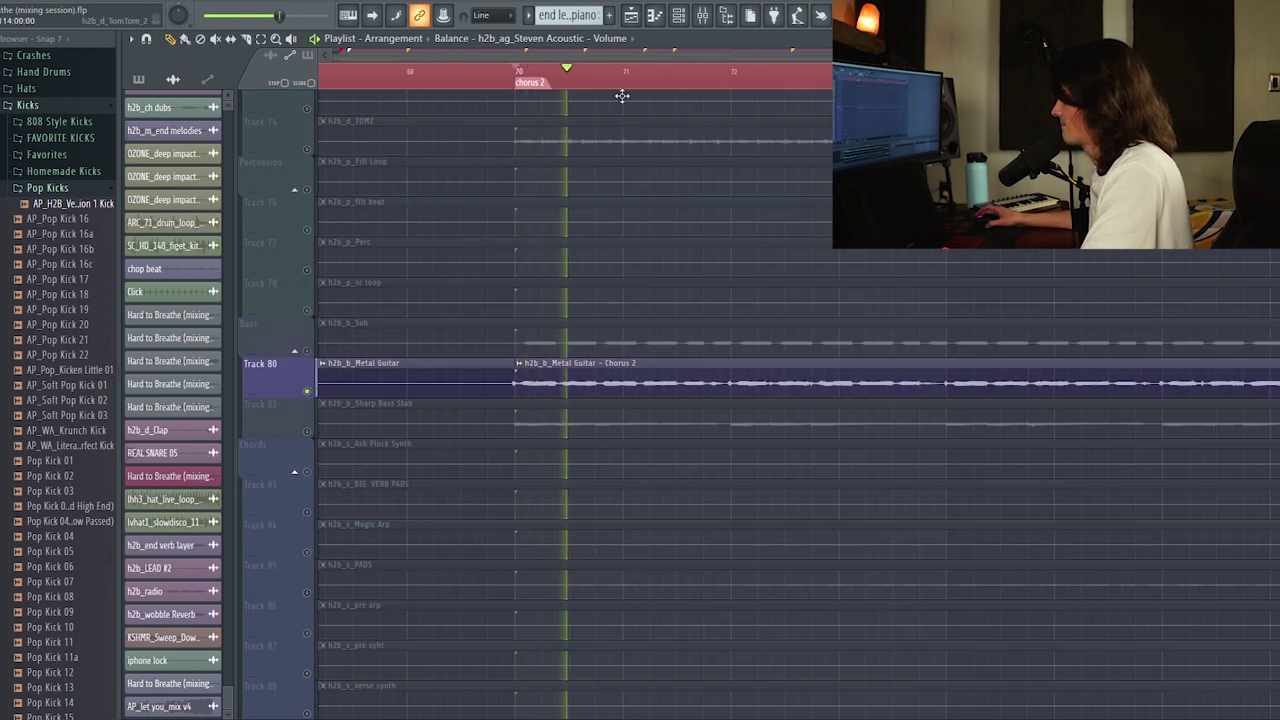
{"action": "scroll", "coordinate": [640, 88], "scroll_direction": "up", "scroll_amount": 1}
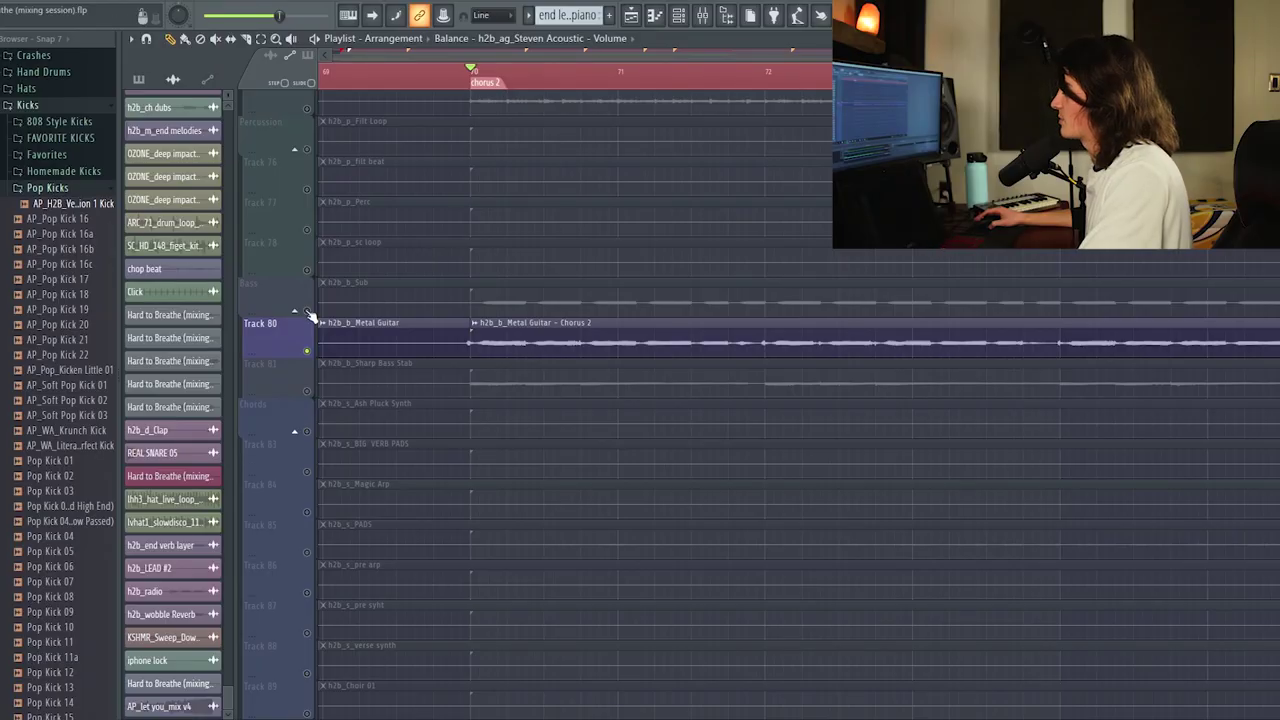
- Add the Sub to the Metal Guitar, and solo Track 81's Sharp Bass Stab from chorus 2
{"action": "left_click", "coordinate": [308, 311]}
{"action": "right_click", "coordinate": [308, 391]}
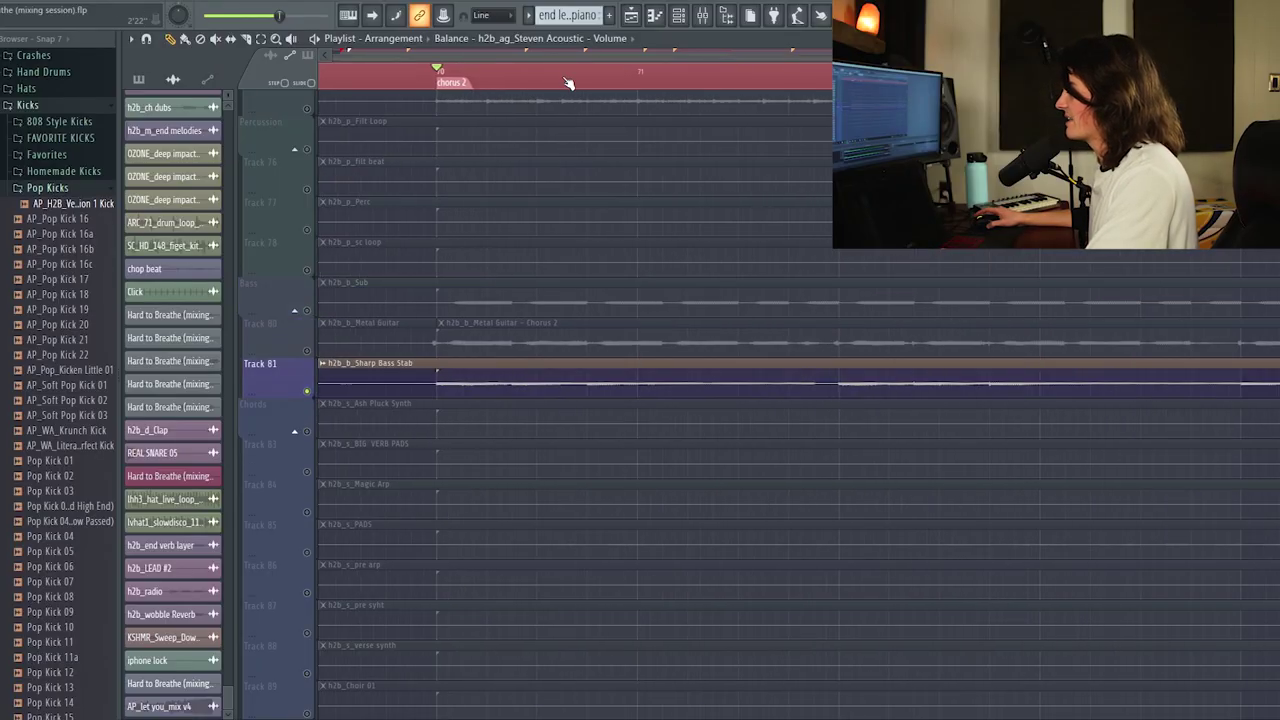
{"action": "scroll", "coordinate": [473, 55], "scroll_direction": "left", "scroll_amount": 2}
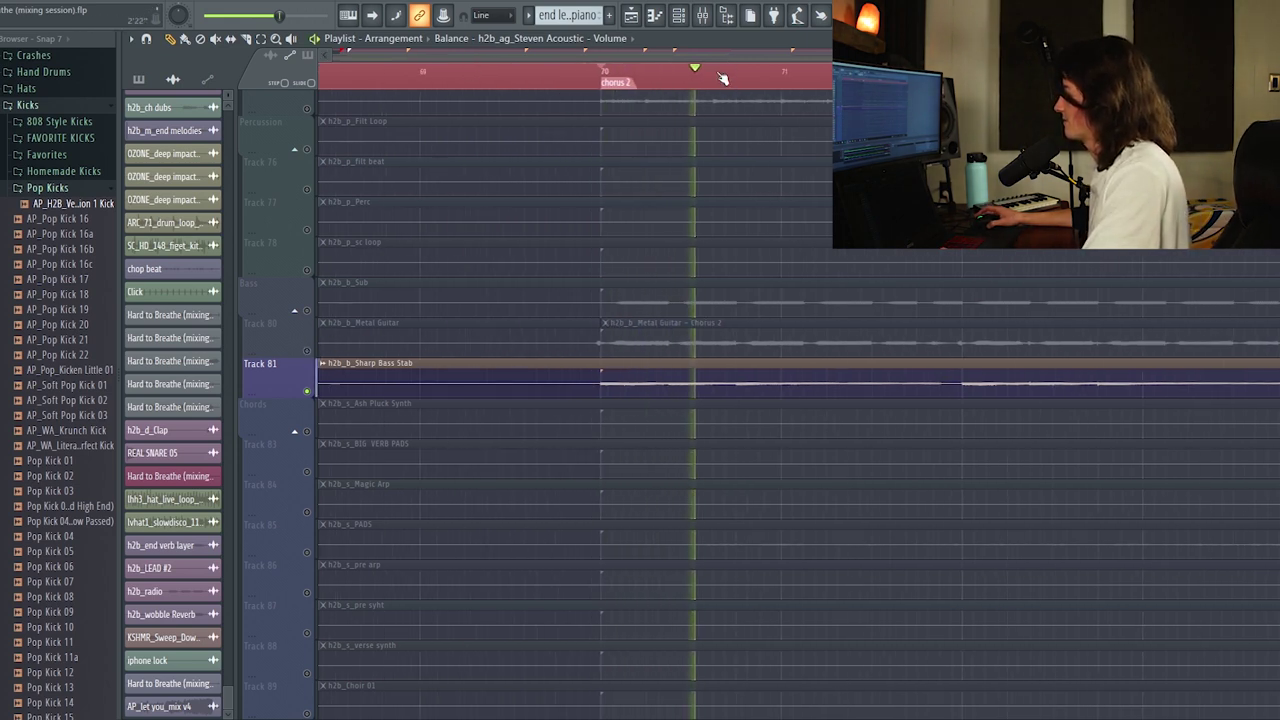
- Play the Sub, Metal Guitar and Sharp Bass Stab tracks together from chorus 2
{"action": "left_click", "coordinate": [308, 319]}
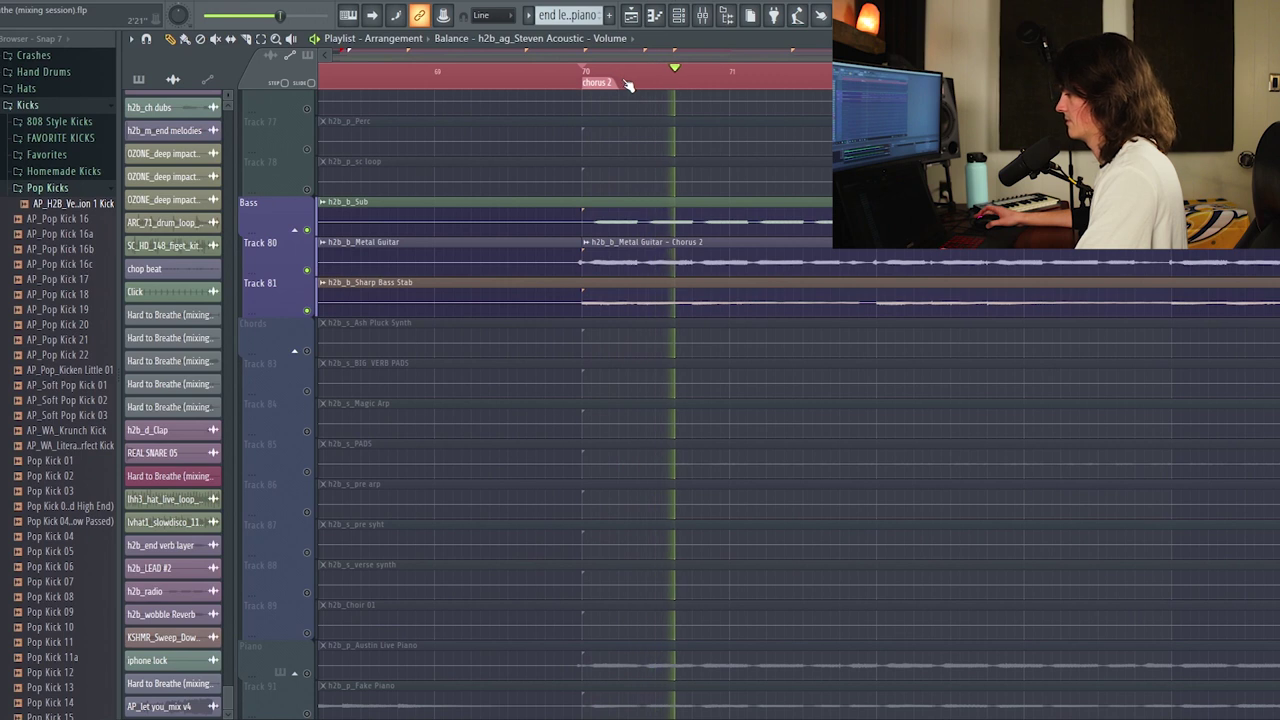
{"action": "scroll", "coordinate": [625, 84], "scroll_direction": "down", "scroll_amount": 1}
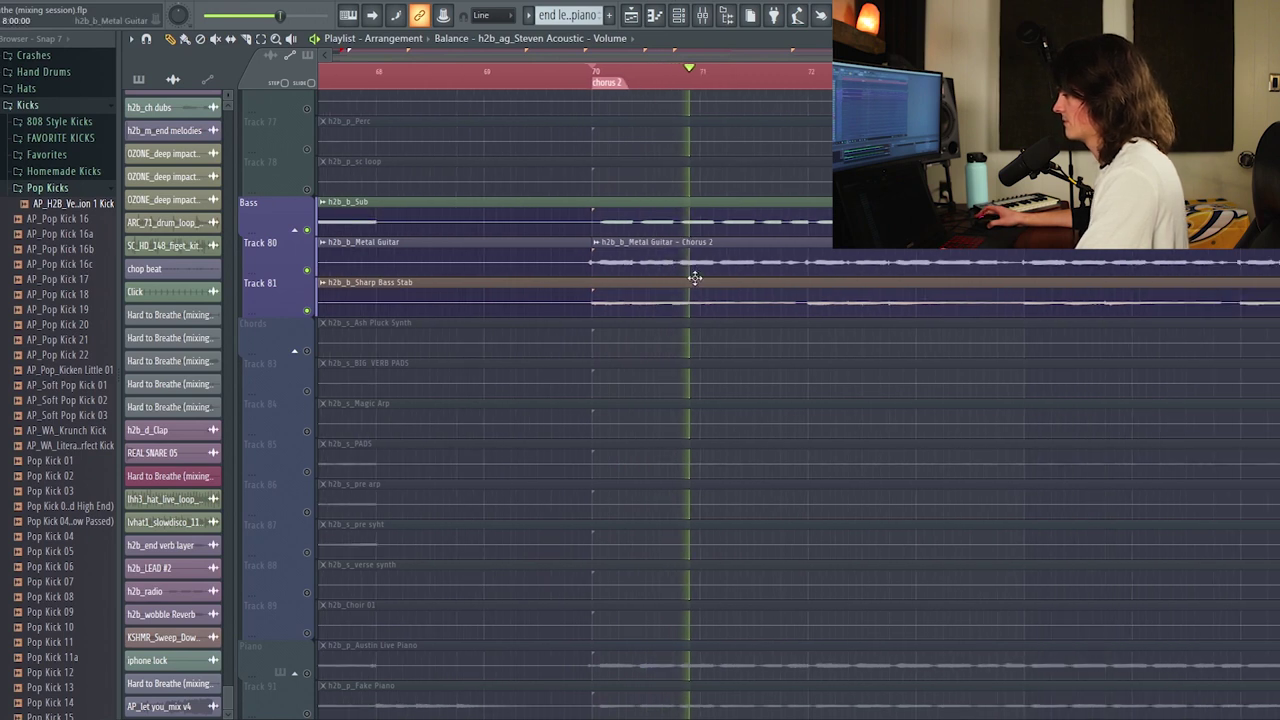
{"action": "scroll", "coordinate": [686, 295], "scroll_direction": "down", "scroll_amount": 2}
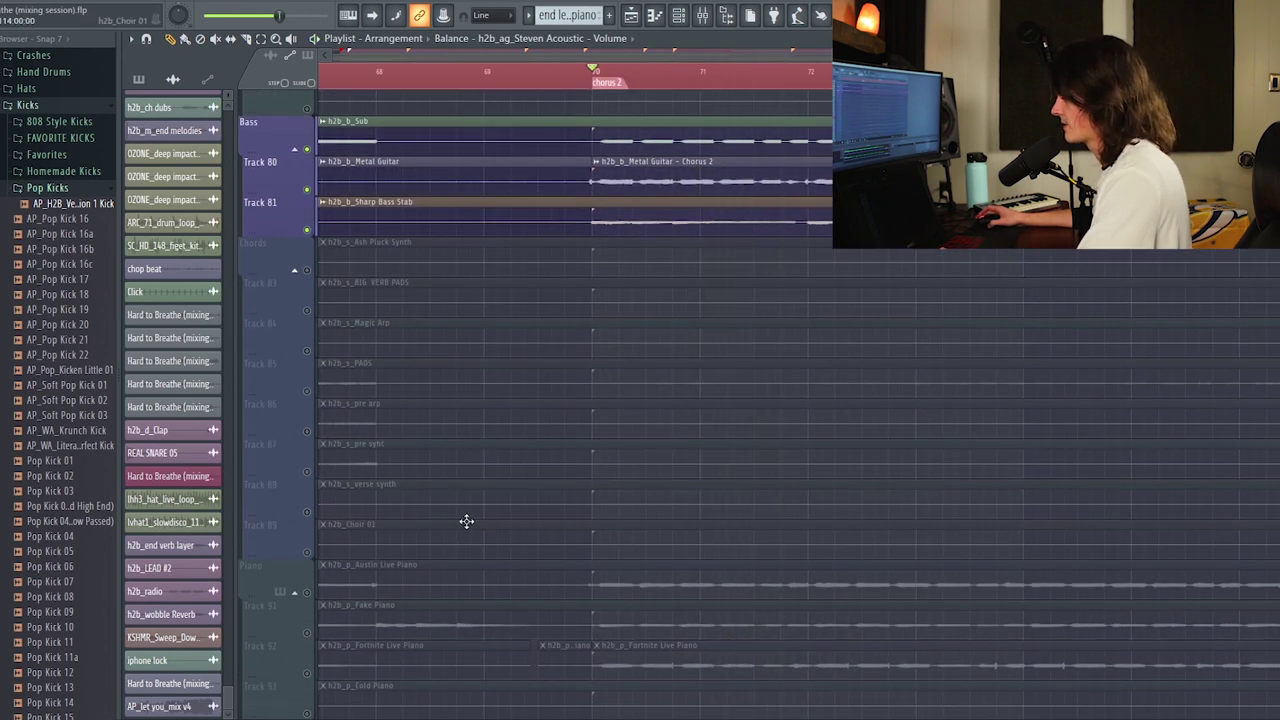
- Isolate the Piano track with Tracks 91 and 92 and play the three piano layers from chorus 2
{"action": "scroll", "coordinate": [466, 521], "scroll_direction": "down", "scroll_amount": 4}
{"action": "left_click", "coordinate": [307, 431]}
{"action": "left_click", "coordinate": [307, 471]}
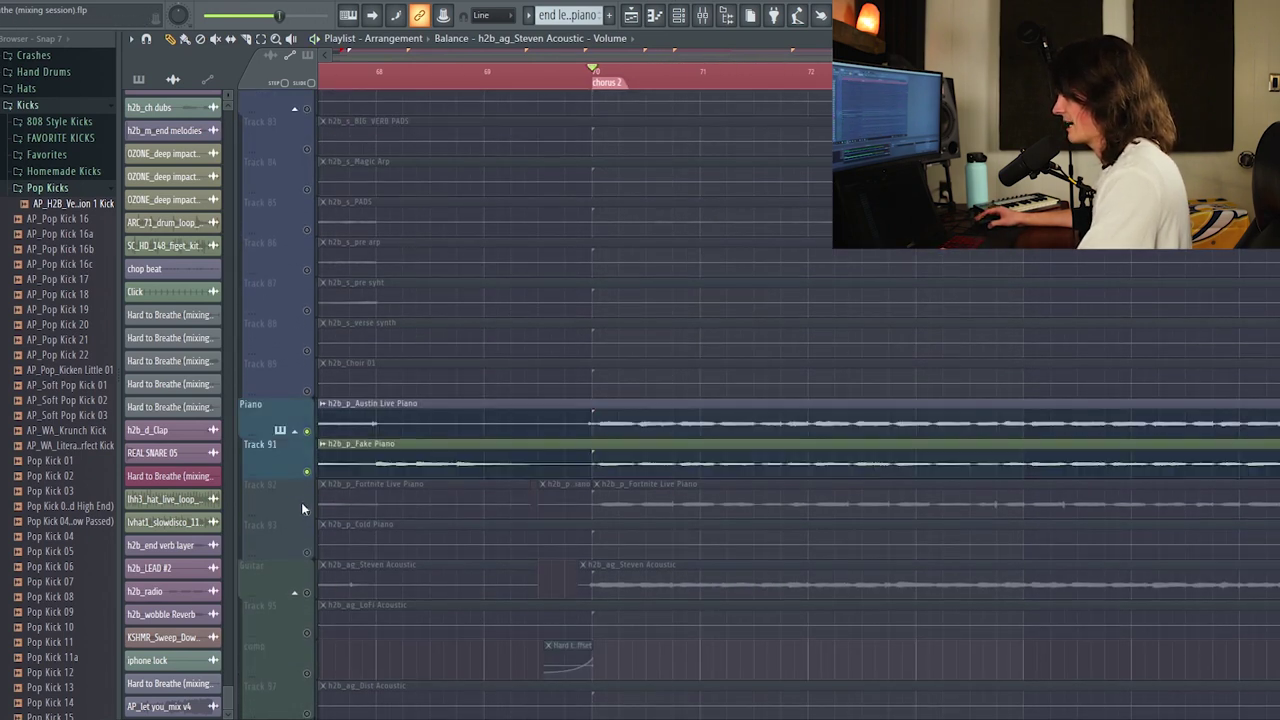
{"action": "left_click", "coordinate": [307, 512]}
{"action": "key", "text": "space"}
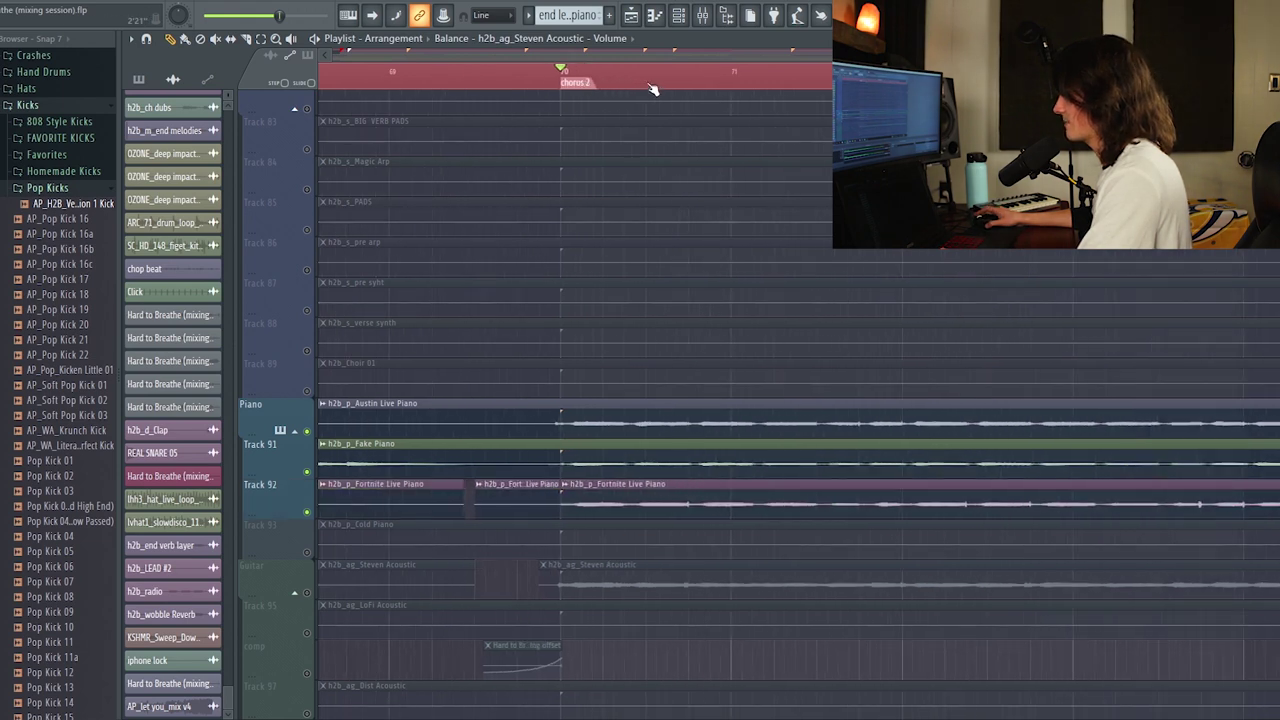
- Solo Track 92's Fortnite Live Piano, the Piano track's live piano and Track 91's Fake Piano one after another
{"action": "right_click", "coordinate": [307, 512]}
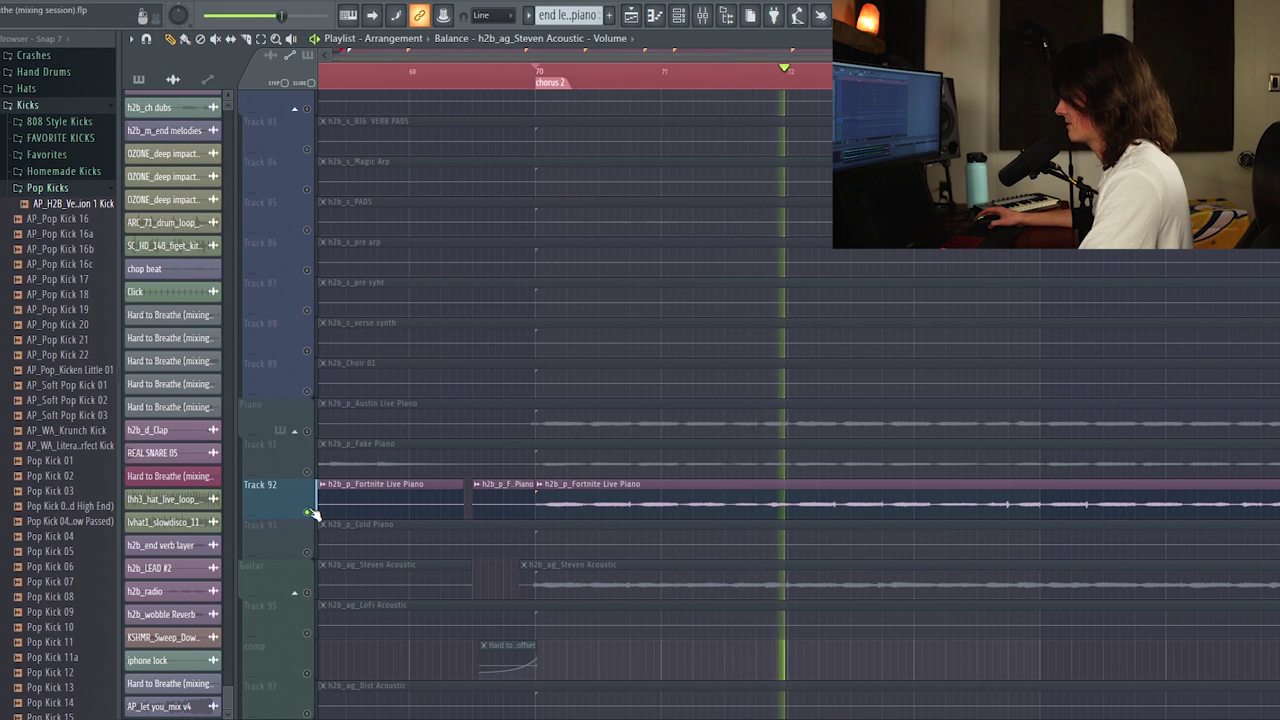
{"action": "right_click", "coordinate": [307, 432]}
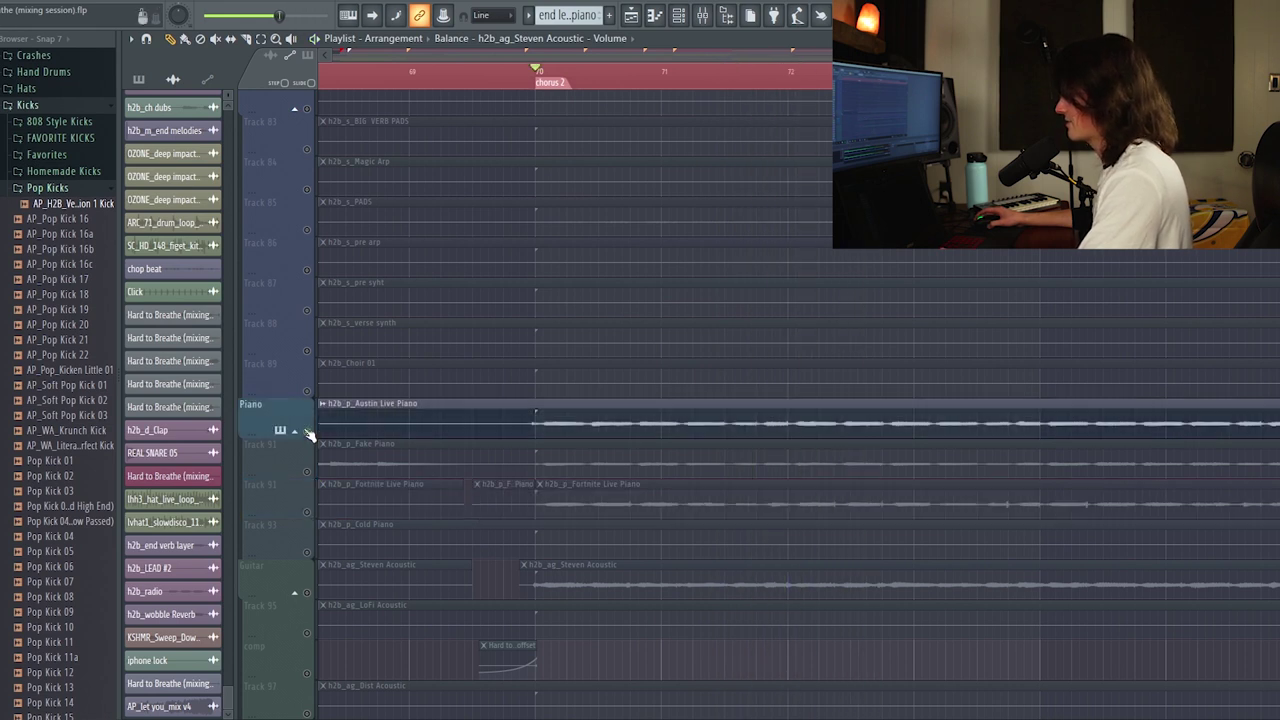
{"action": "right_click", "coordinate": [307, 472]}
{"action": "key", "text": "space"}
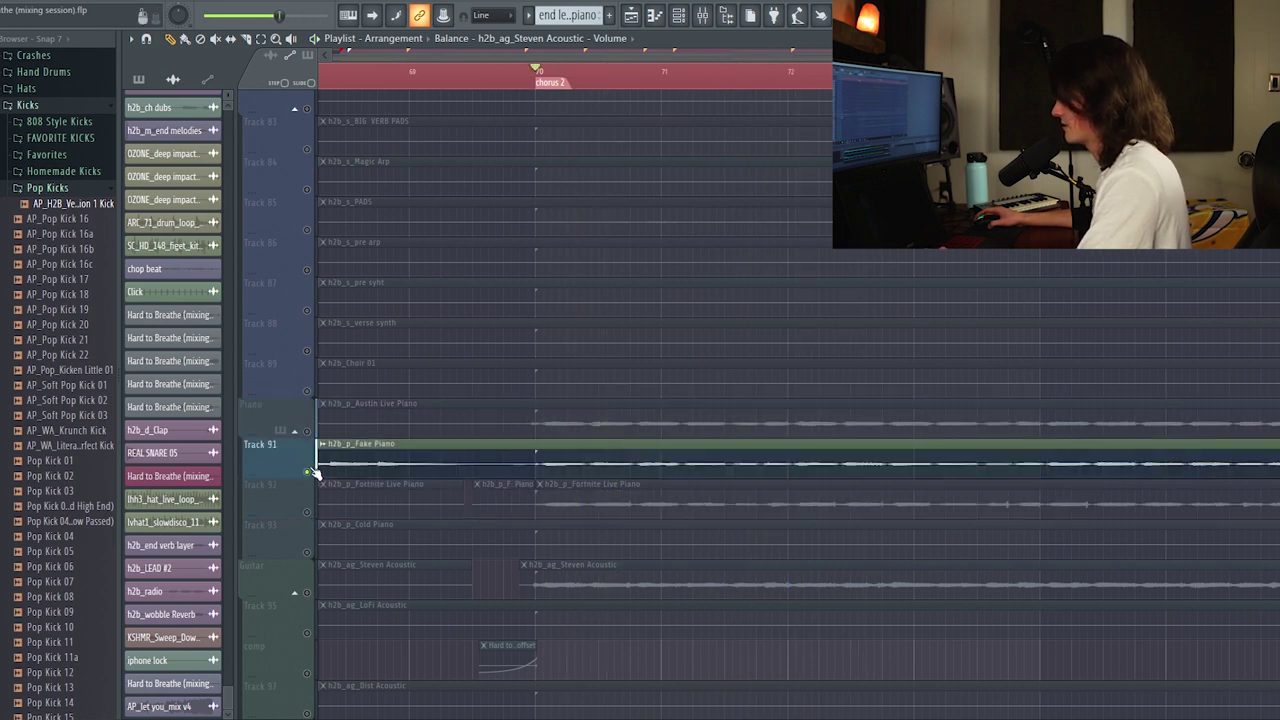
- Re-enable Track 92 and the Piano track alongside Track 91 and play the layered pianos from chorus 2
{"action": "left_click", "coordinate": [307, 512]}
{"action": "left_click", "coordinate": [307, 432]}
{"action": "key", "text": "space"}
{"action": "scroll", "coordinate": [608, 377], "scroll_direction": "down", "scroll_amount": 3}
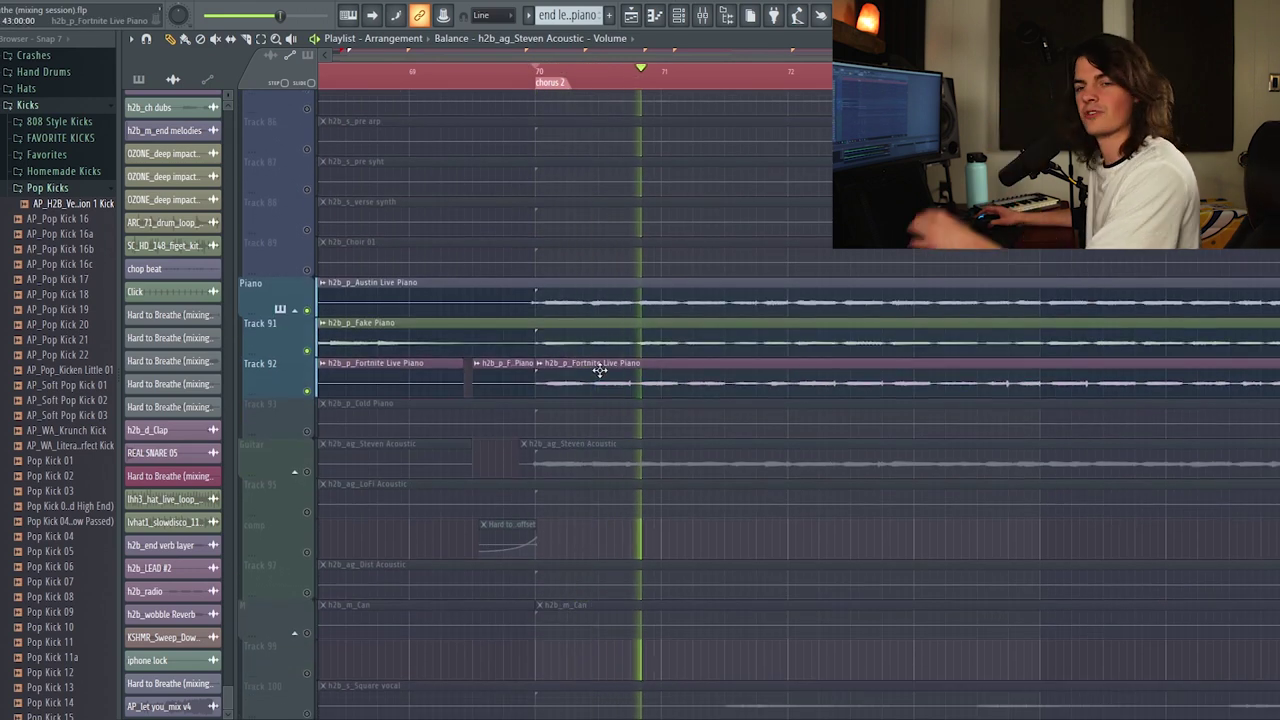
- Play the Guitar track's acoustic clip in isolation from chorus 2, and solo Track 100's Square vocal
{"action": "right_click", "coordinate": [307, 472]}
{"action": "scroll", "coordinate": [463, 443], "scroll_direction": "down", "scroll_amount": 2}
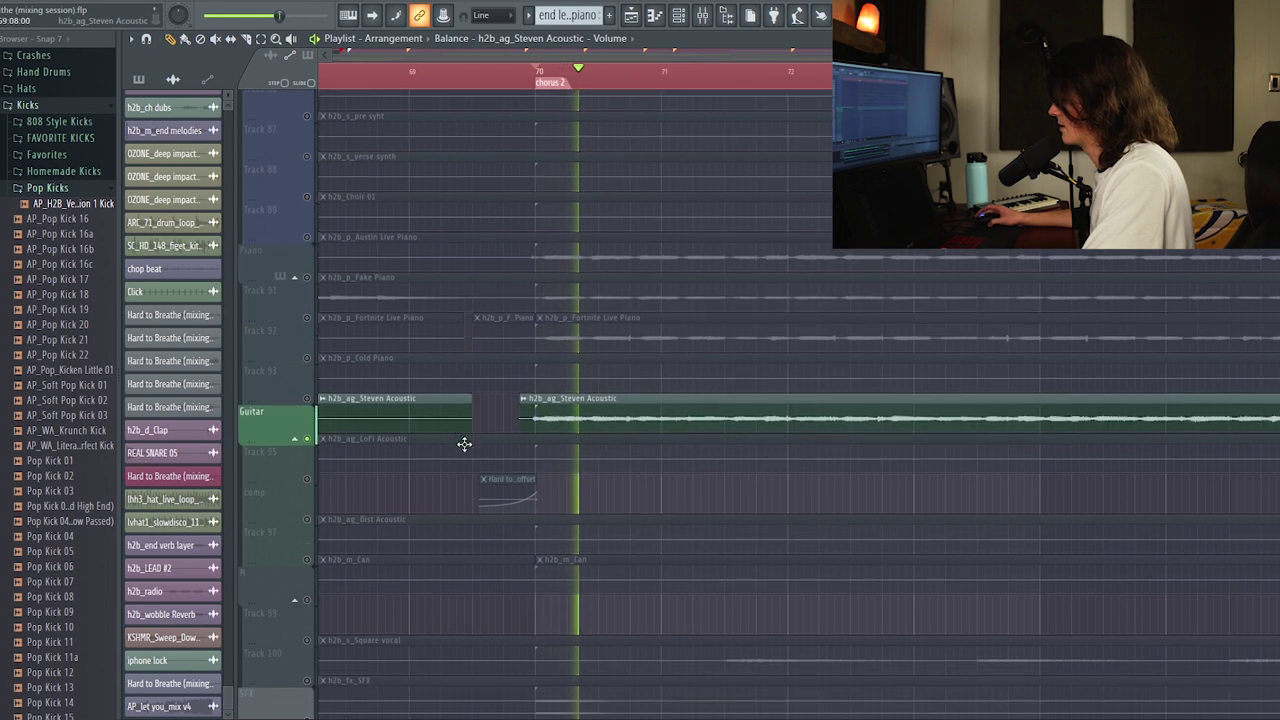
{"action": "scroll", "coordinate": [634, 80], "scroll_direction": "down", "scroll_amount": 2}
{"action": "scroll", "coordinate": [680, 320], "scroll_direction": "down", "scroll_amount": 1}
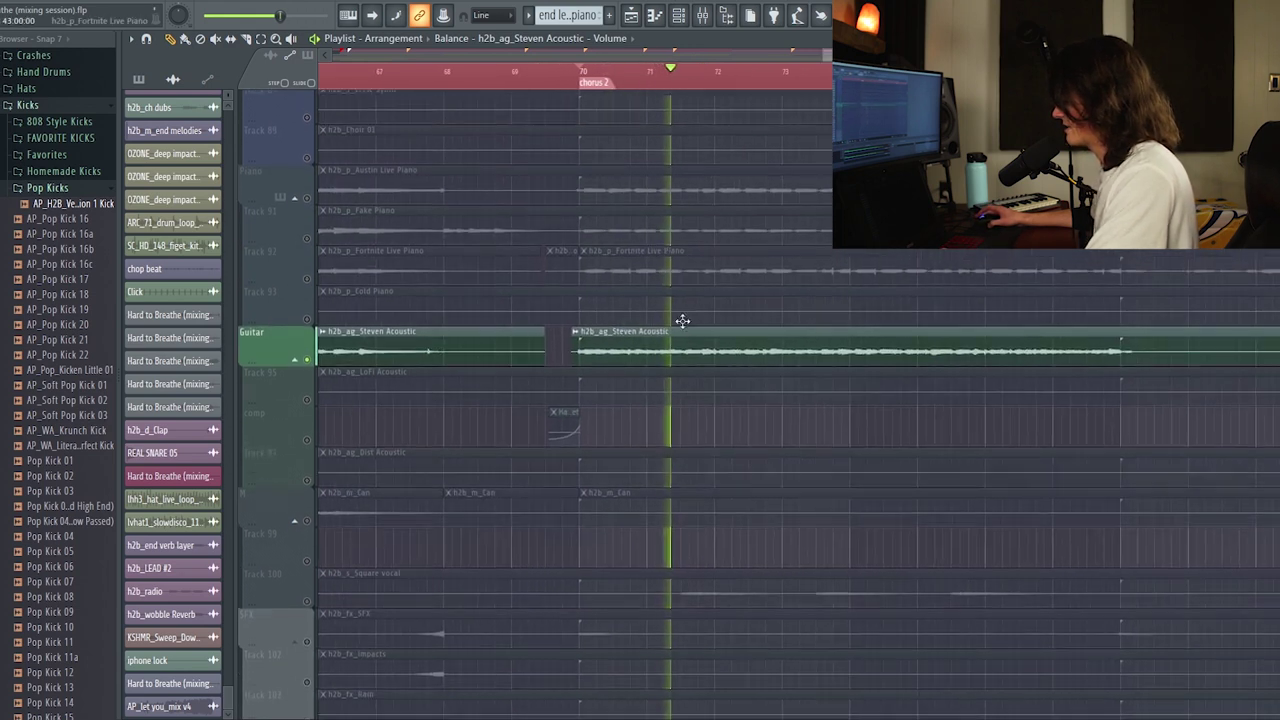
{"action": "right_click", "coordinate": [309, 593]}
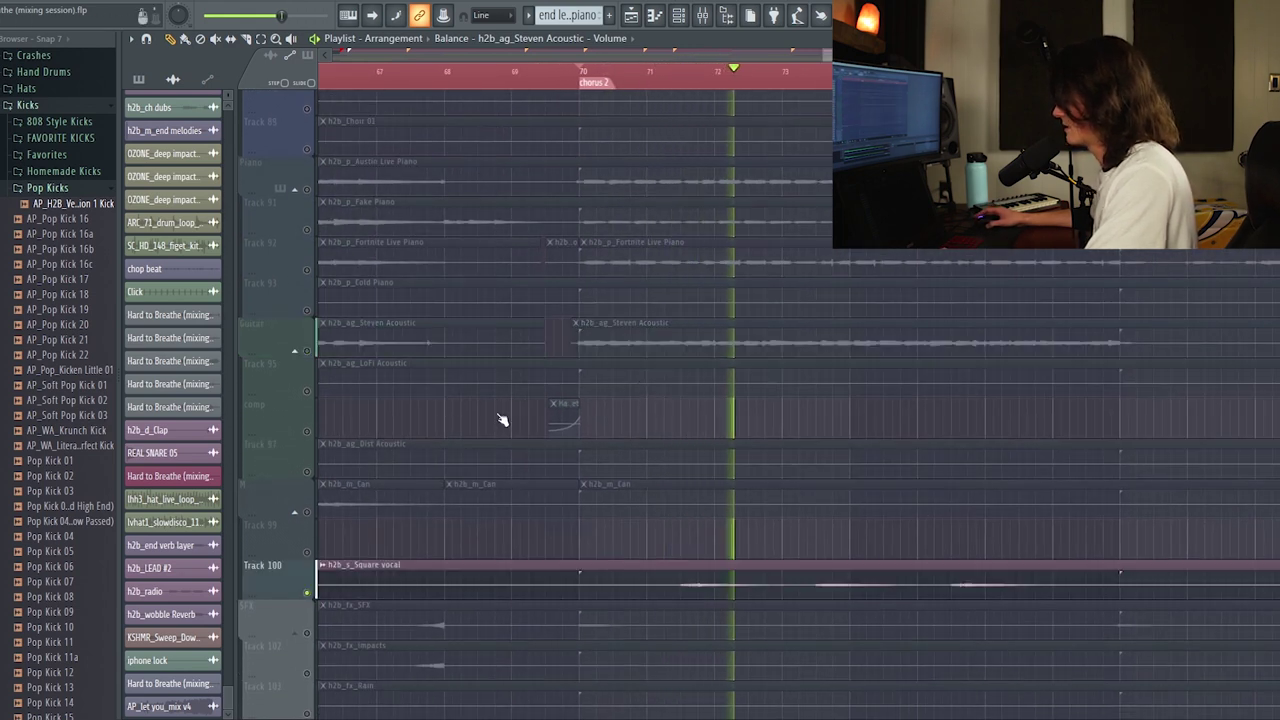
- Play Track 100's Square vocal in isolation through chorus 2, and bring all the other tracks back in
{"action": "key", "text": "space"}
{"action": "scroll", "coordinate": [682, 80], "scroll_direction": "up", "scroll_amount": 3}
{"action": "key", "text": "space"}
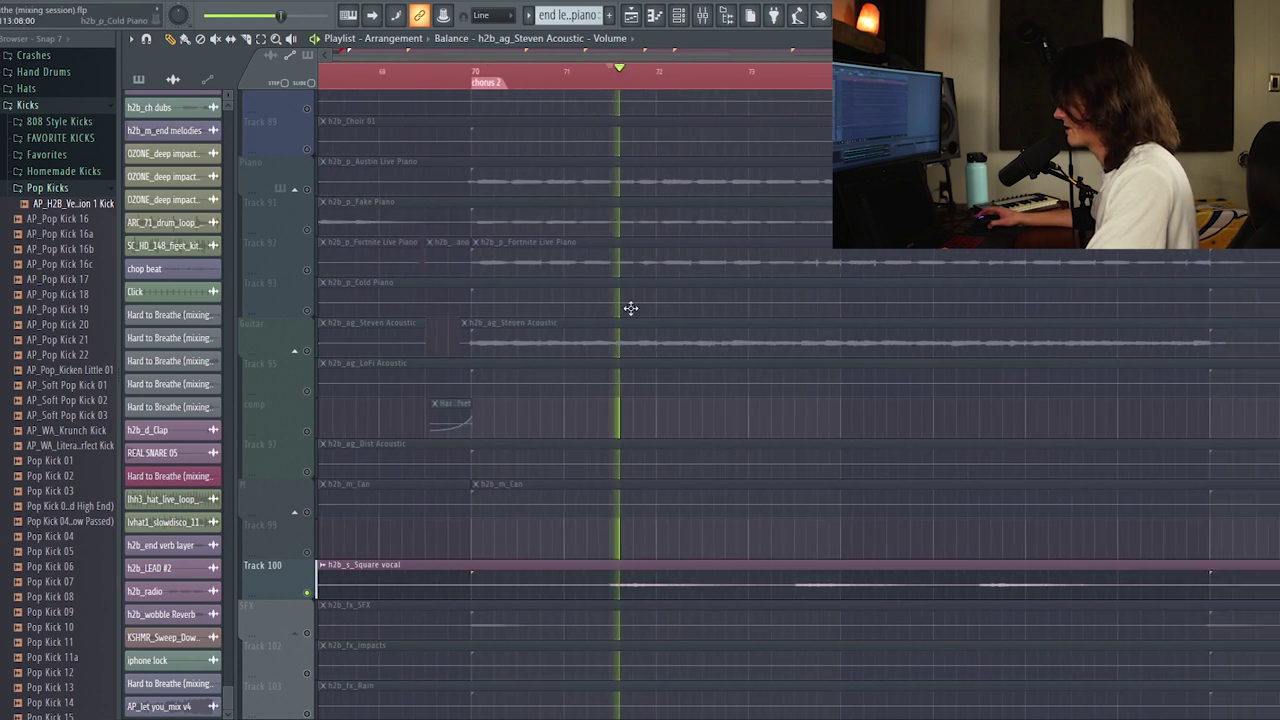
{"action": "scroll", "coordinate": [634, 297], "scroll_direction": "down", "scroll_amount": 3}
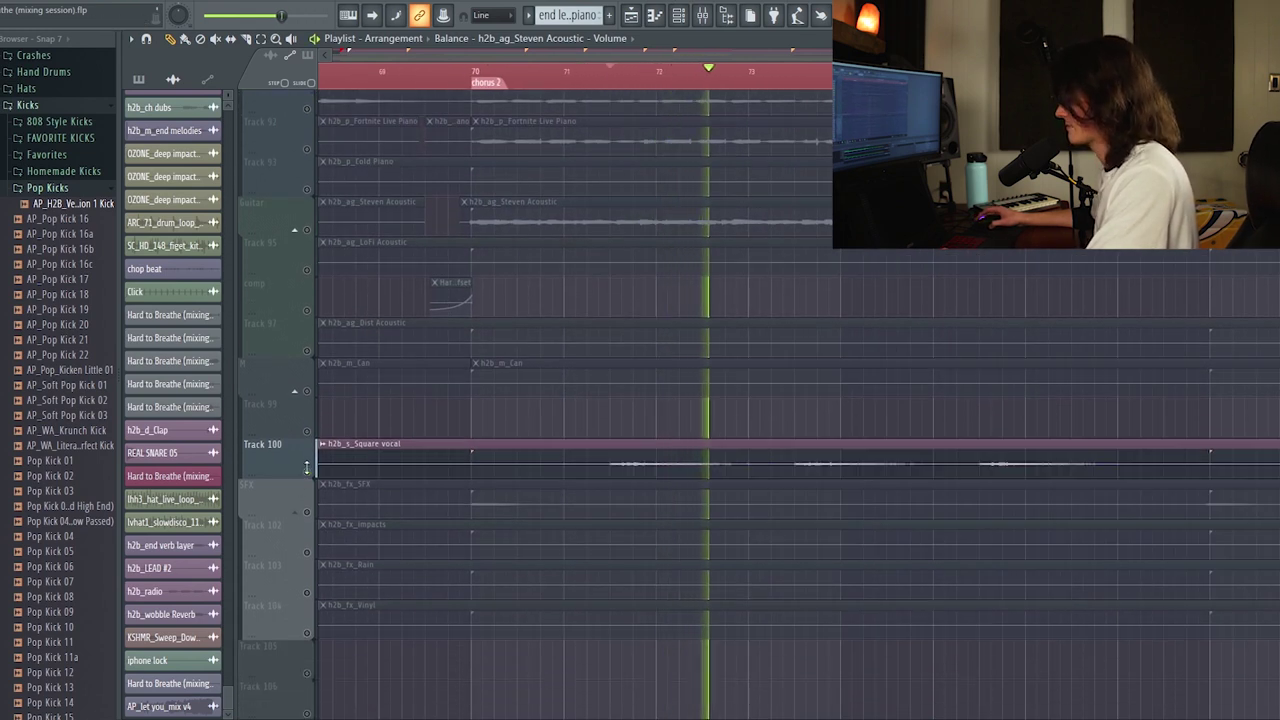
{"action": "right_click", "coordinate": [307, 468]}
{"action": "key", "text": "space"}
- Play the full mix from the second half of chorus 2 into the bridge, following the piano, guitar and SFX tracks
{"action": "scroll", "coordinate": [307, 468], "scroll_direction": "down", "scroll_amount": 3}
{"action": "scroll", "coordinate": [702, 59], "scroll_direction": "right", "scroll_amount": 3}
{"action": "scroll", "coordinate": [565, 82], "scroll_direction": "down", "scroll_amount": 3}
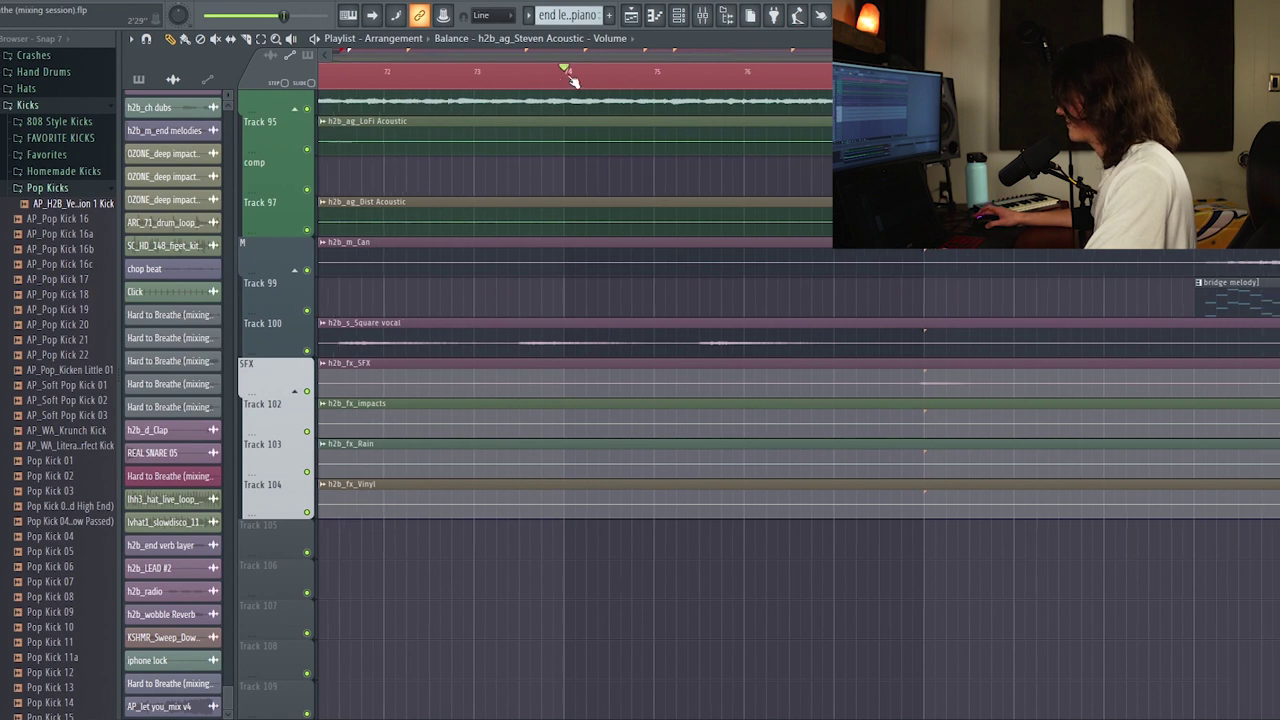
{"action": "key", "text": "space"}
{"action": "scroll", "coordinate": [587, 57], "scroll_direction": "right", "scroll_amount": 1}
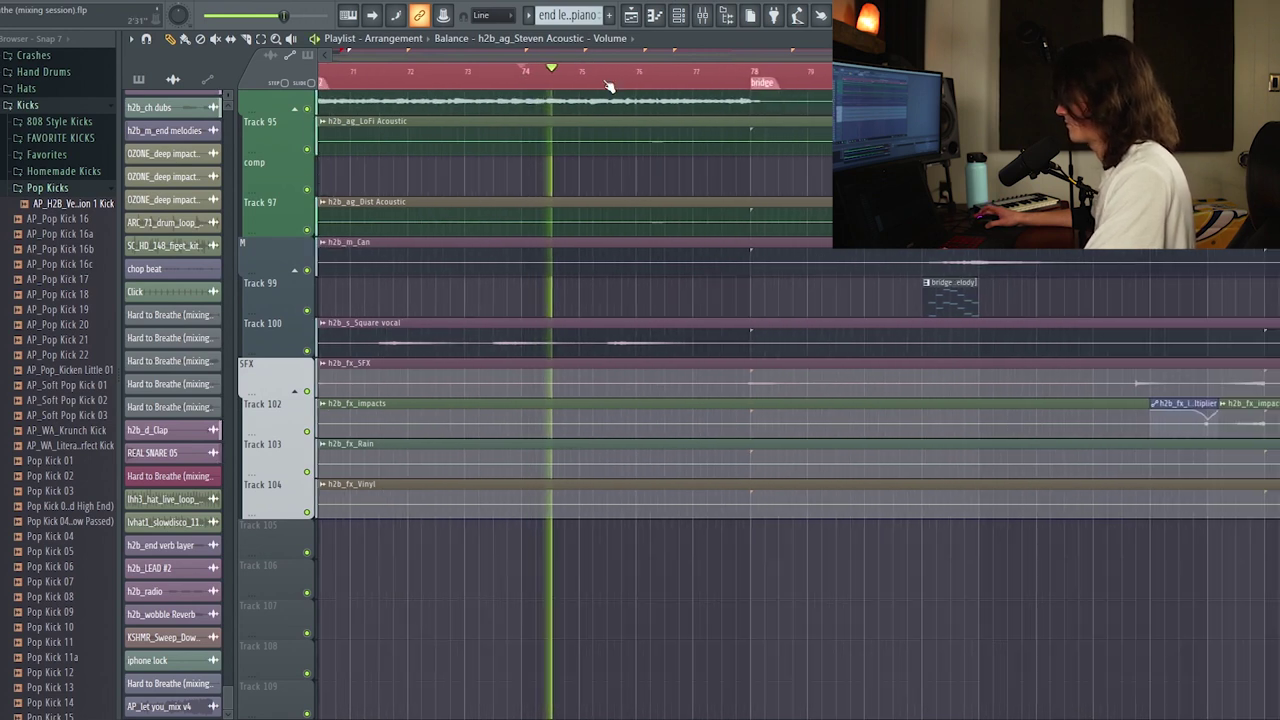
{"action": "scroll", "coordinate": [600, 57], "scroll_direction": "down", "scroll_amount": 2}
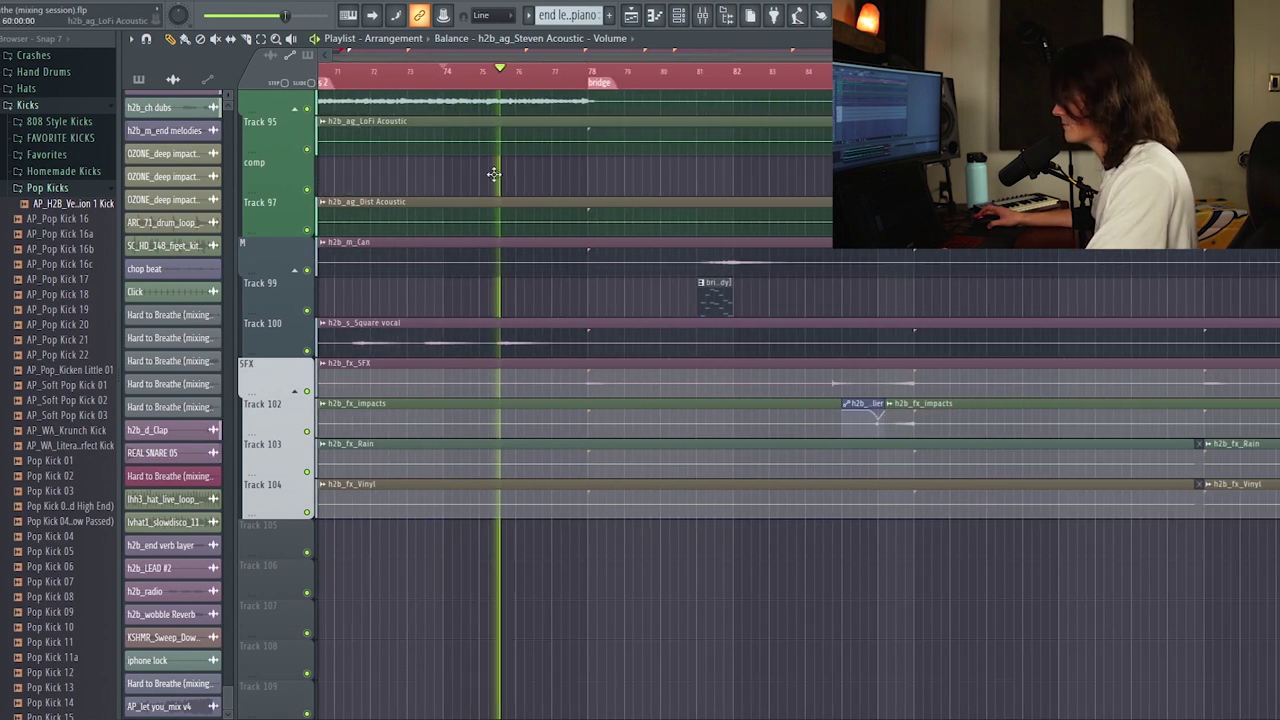
{"action": "scroll", "coordinate": [490, 245], "scroll_direction": "up", "scroll_amount": 5}
{"action": "scroll", "coordinate": [615, 80], "scroll_direction": "up", "scroll_amount": 3}
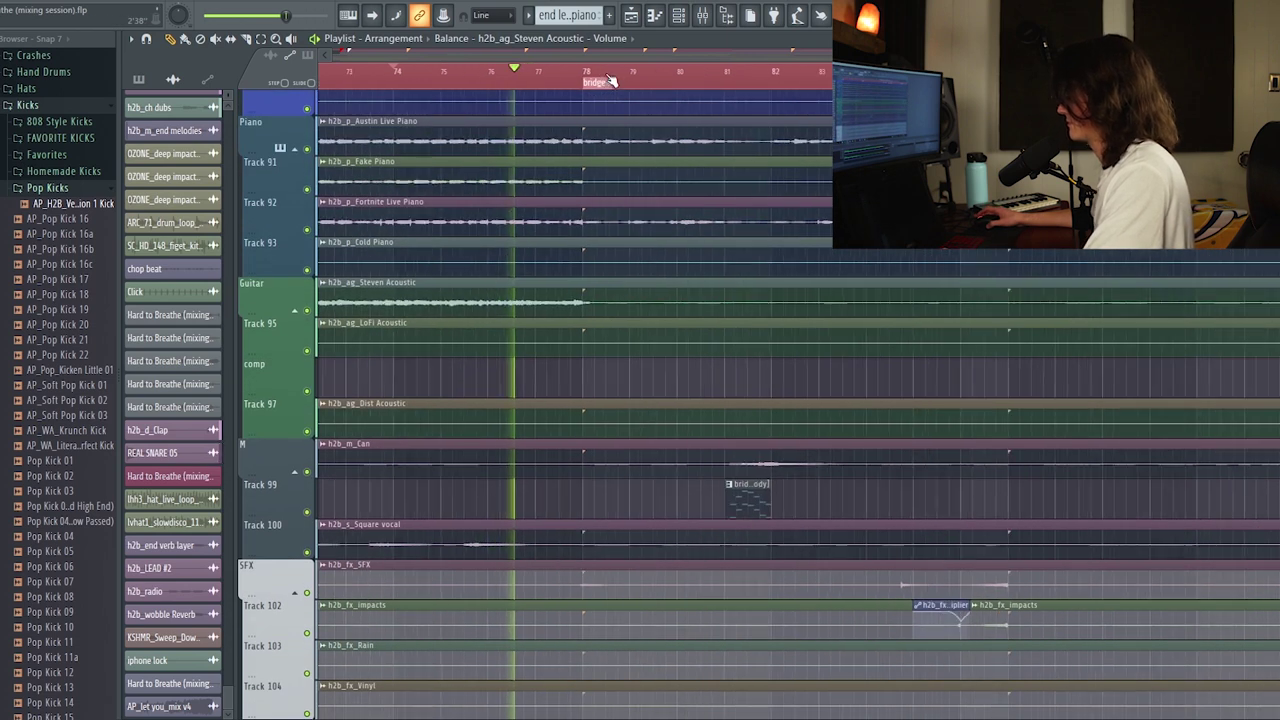
{"action": "scroll", "coordinate": [575, 60], "scroll_direction": "right", "scroll_amount": 2}
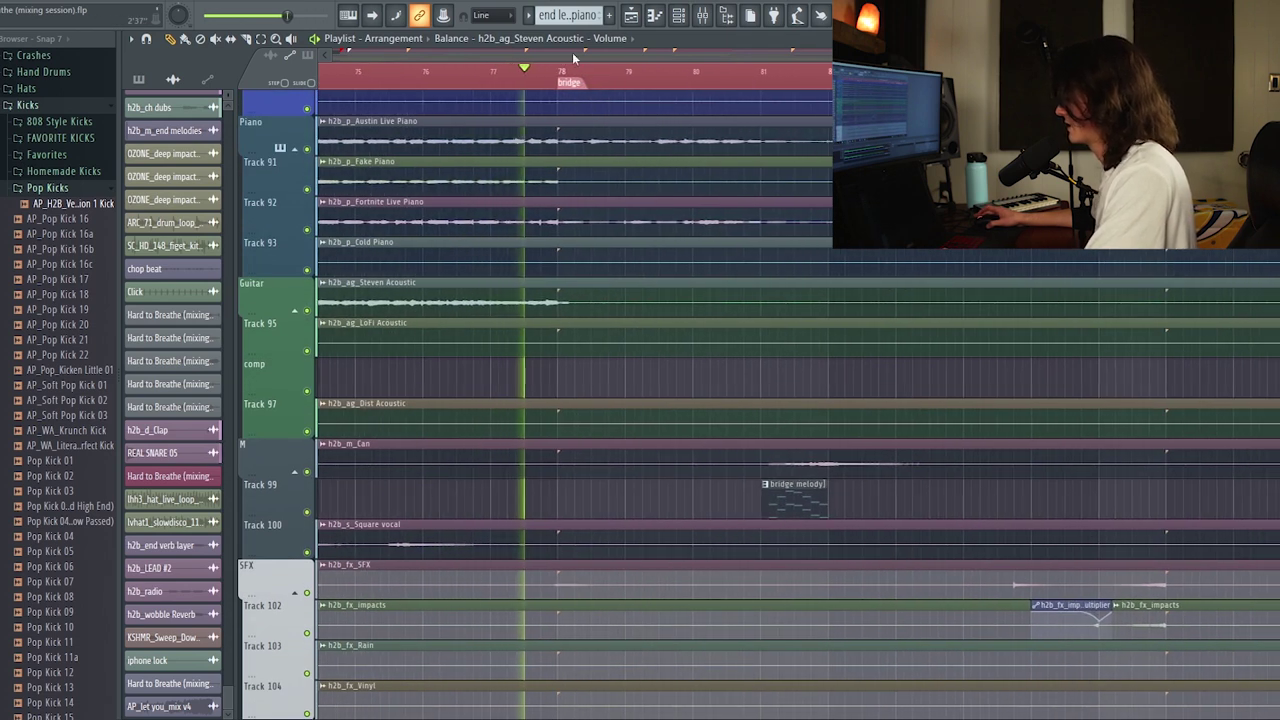
{"action": "scroll", "coordinate": [636, 215], "scroll_direction": "up", "scroll_amount": 2}
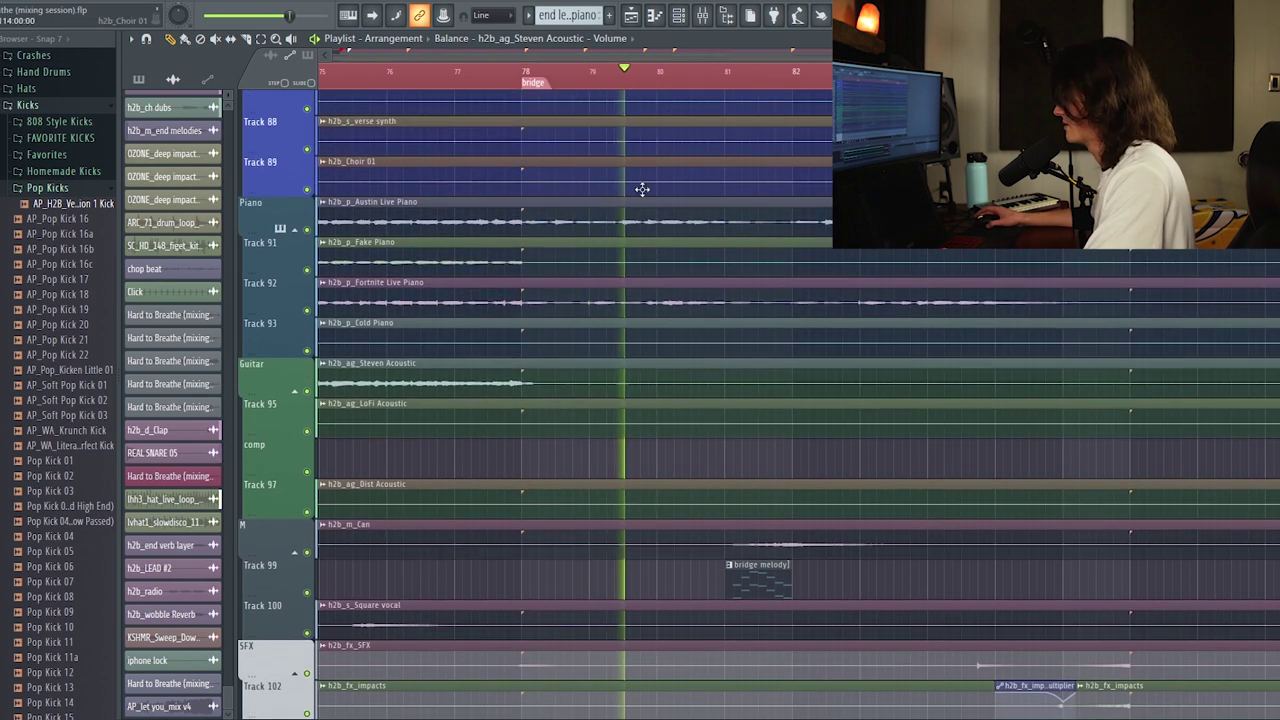
{"action": "scroll", "coordinate": [673, 80], "scroll_direction": "up", "scroll_amount": 1}
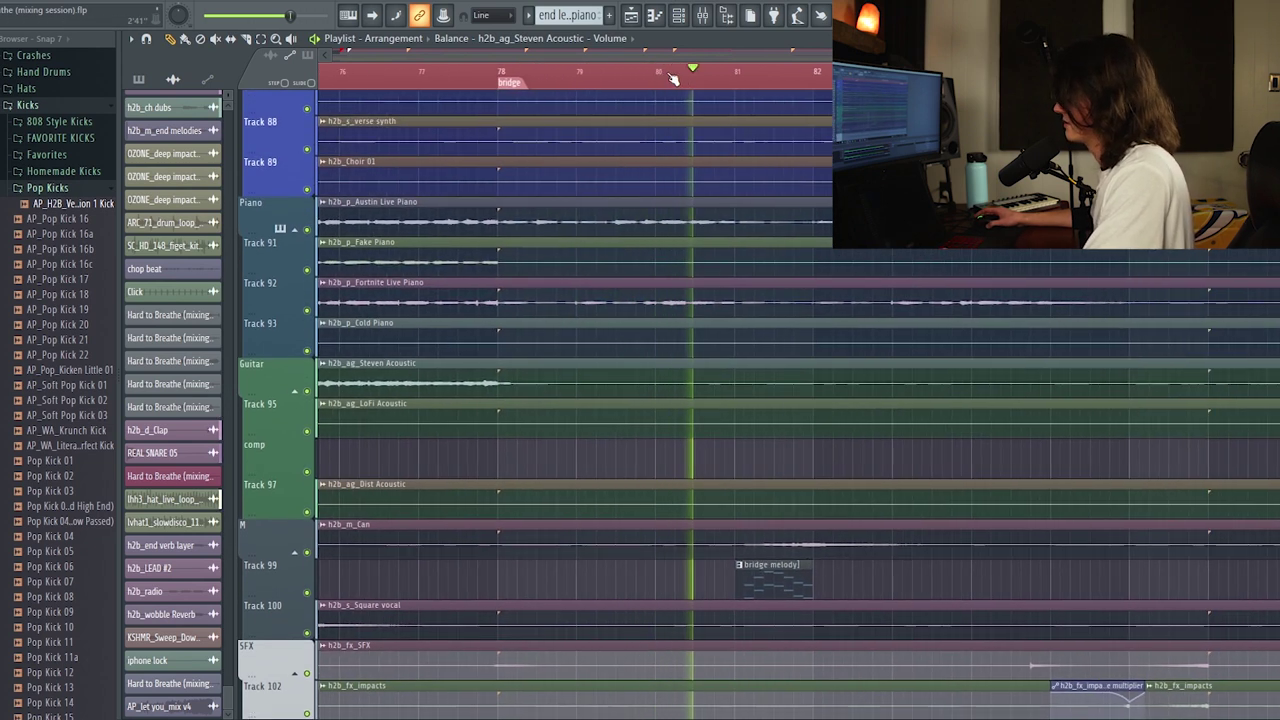
{"action": "scroll", "coordinate": [540, 70], "scroll_direction": "up", "scroll_amount": 2}
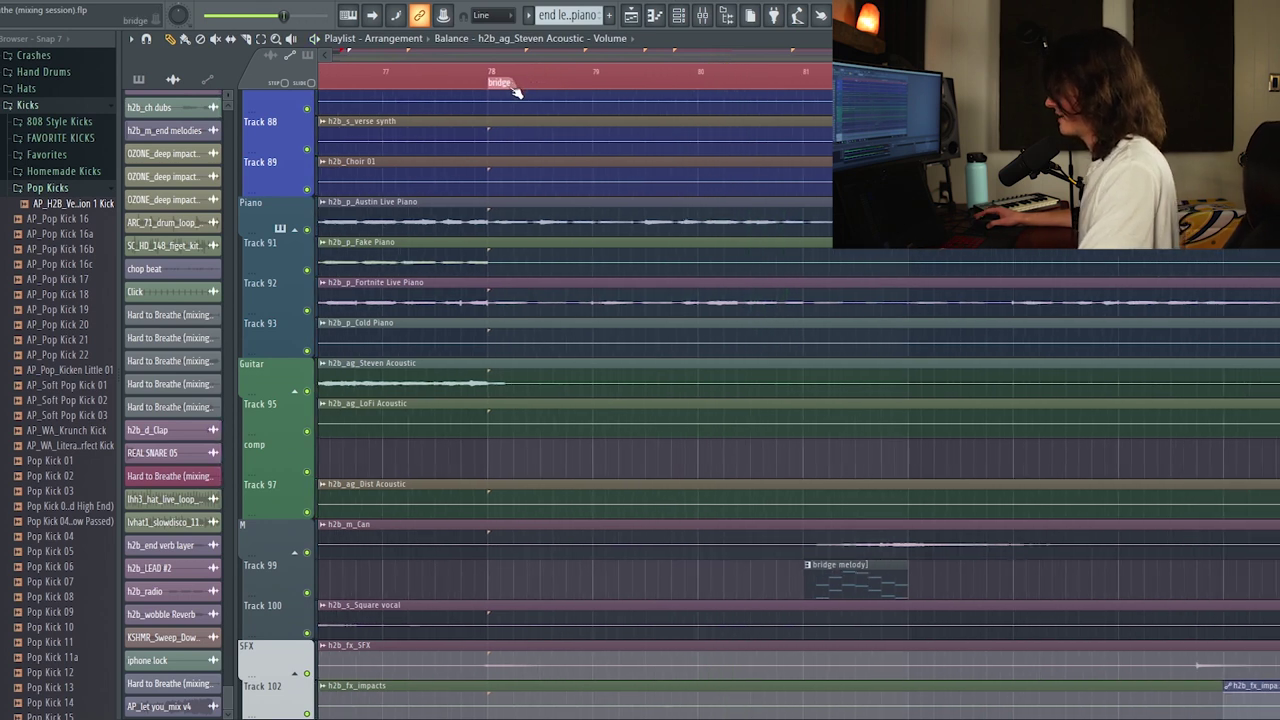
- Play the Bass track with Tracks 80 and 81 in isolation from the bridge marker
{"action": "scroll", "coordinate": [515, 83], "scroll_direction": "down", "scroll_amount": 3}
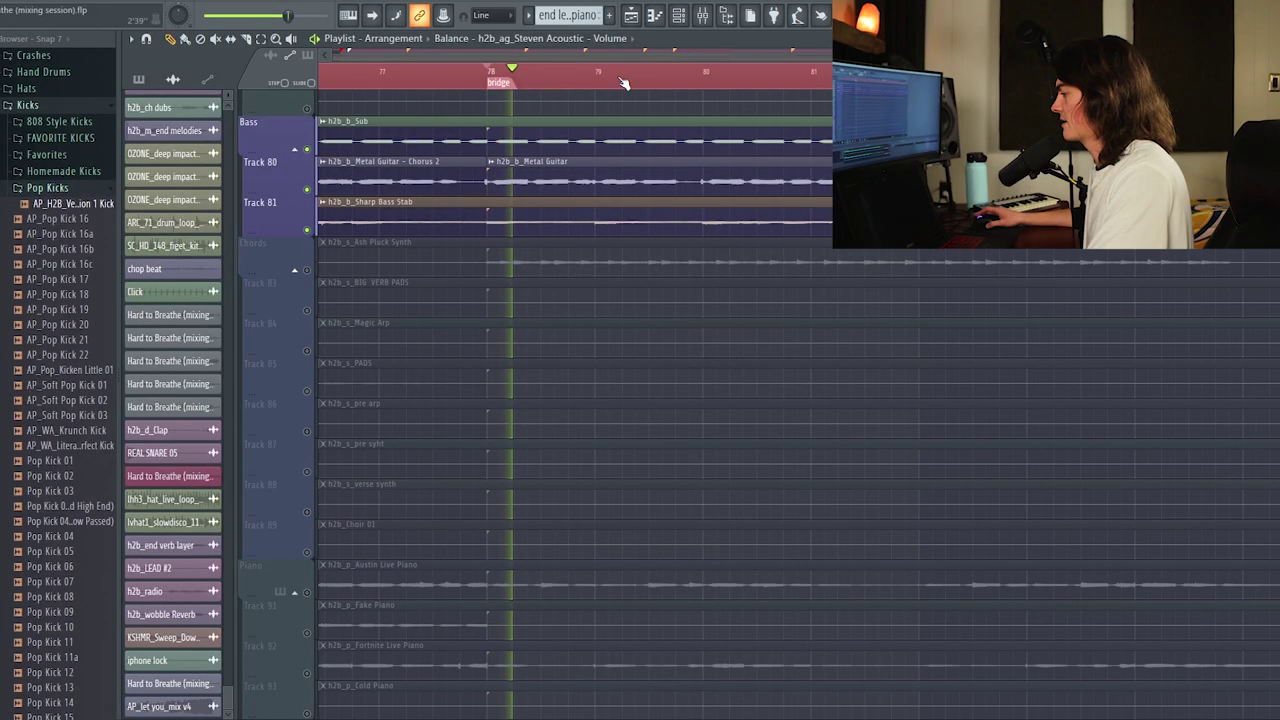
{"action": "scroll", "coordinate": [624, 83], "scroll_direction": "up", "scroll_amount": 1}
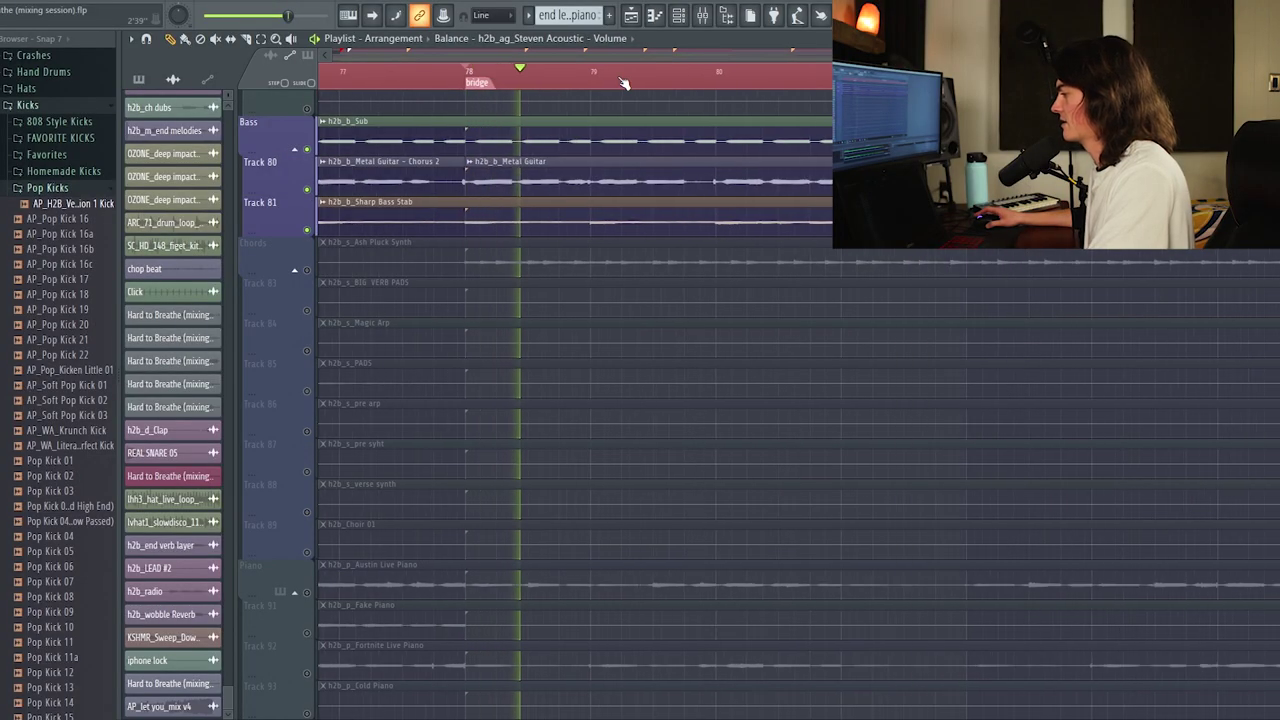
{"action": "scroll", "coordinate": [624, 83], "scroll_direction": "down", "scroll_amount": 2}
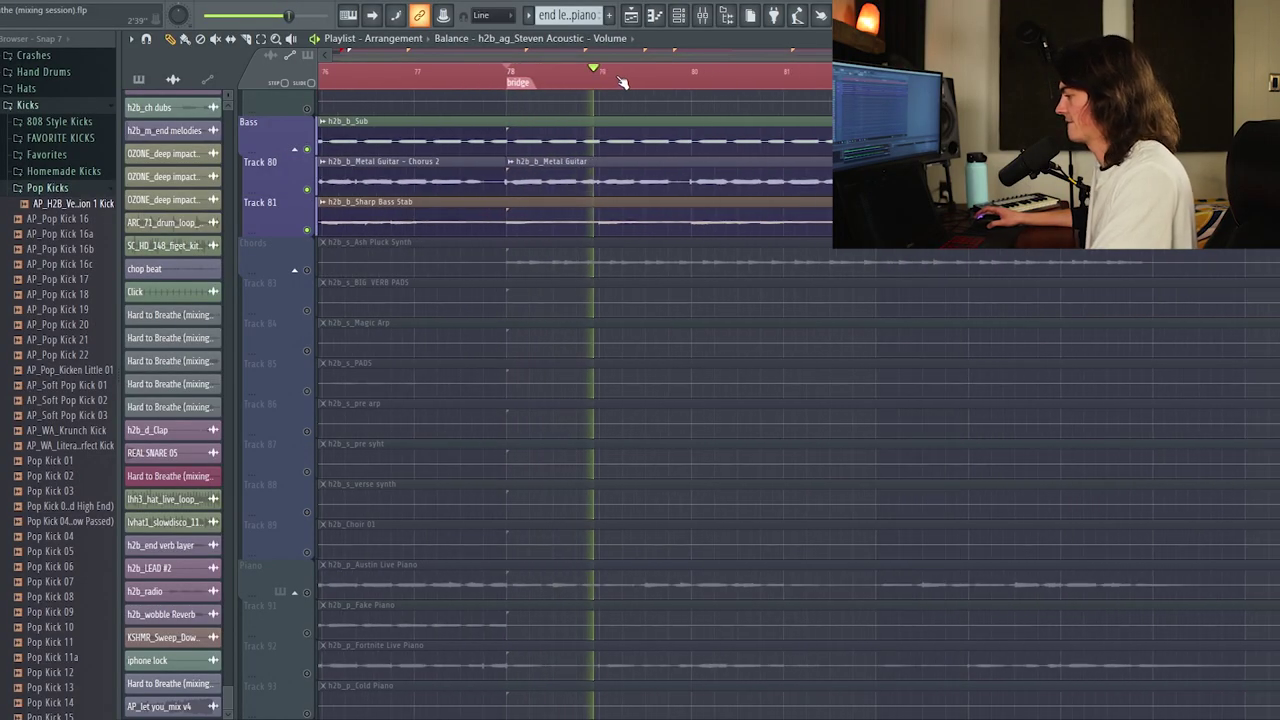
- Solo the Chords track's Ash Pluck Synth and play it from the bridge marker
{"action": "left_click", "coordinate": [307, 271]}
{"action": "right_click", "coordinate": [309, 270]}
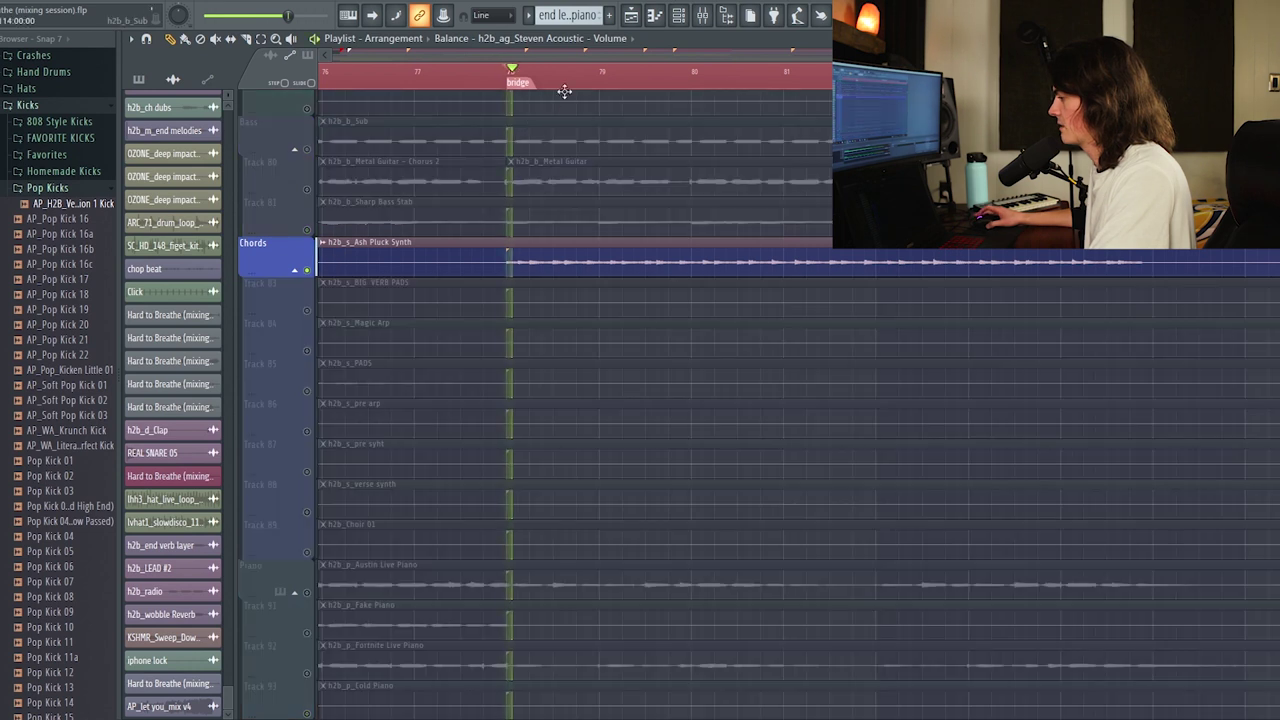
{"action": "scroll", "coordinate": [577, 92], "scroll_direction": "up", "scroll_amount": 2}
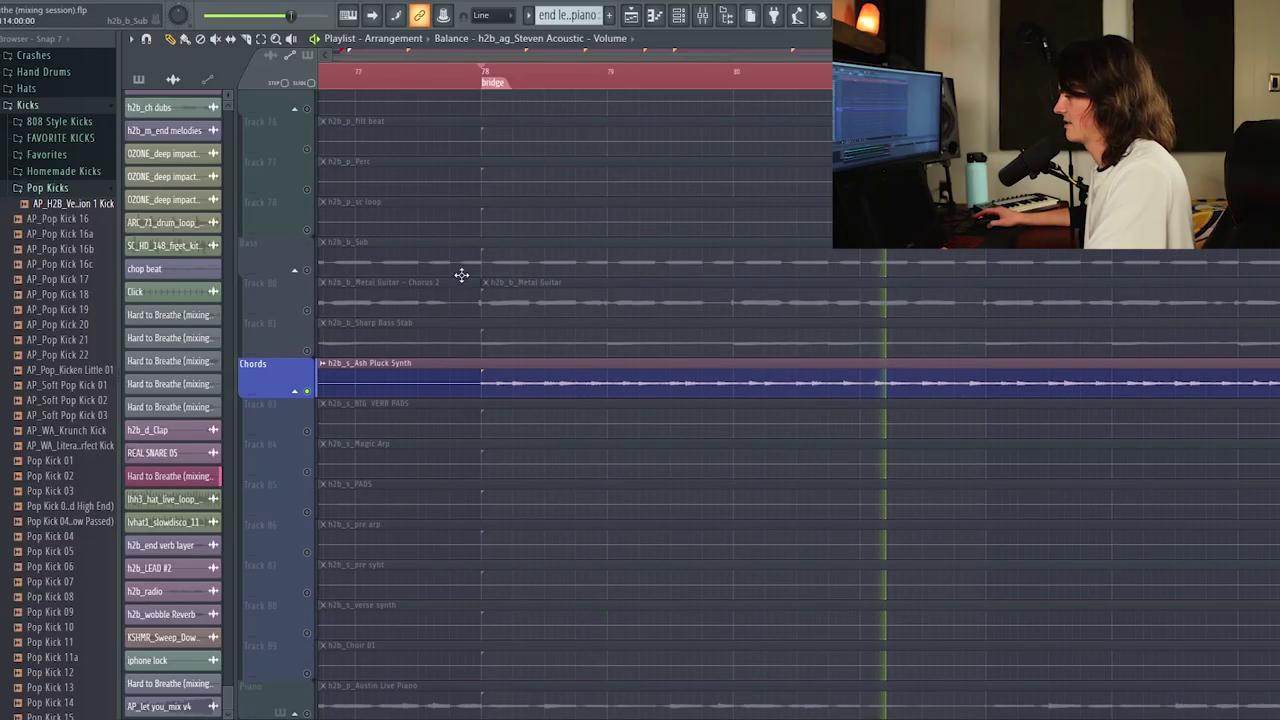
- Solo Track 74's TOMZ drum layer and play it from the bridge marker
{"action": "scroll", "coordinate": [451, 275], "scroll_direction": "up", "scroll_amount": 3}
{"action": "scroll", "coordinate": [451, 275], "scroll_direction": "up", "scroll_amount": 1}
{"action": "key", "text": "space"}
{"action": "right_click", "coordinate": [307, 228]}
{"action": "key", "text": "space"}
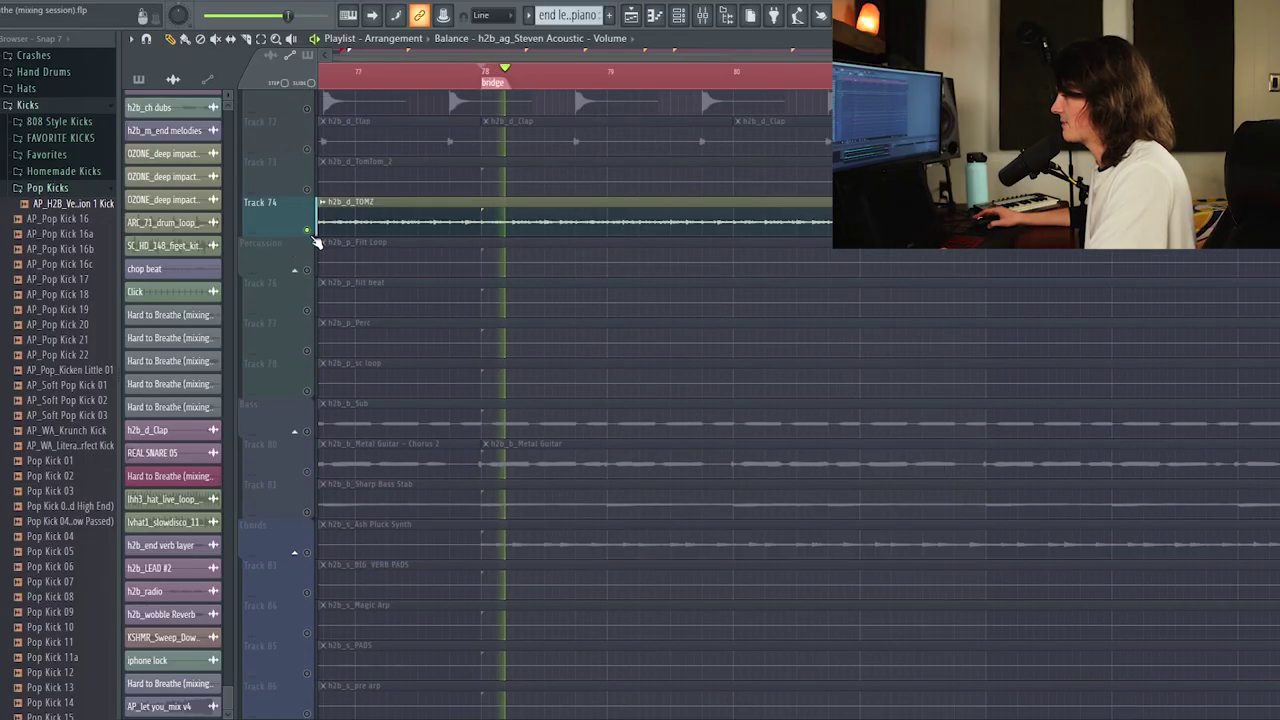
- Solo Track 56's chopped drum clips and play them from the bridge marker
{"action": "scroll", "coordinate": [309, 242], "scroll_direction": "up", "scroll_amount": 3}
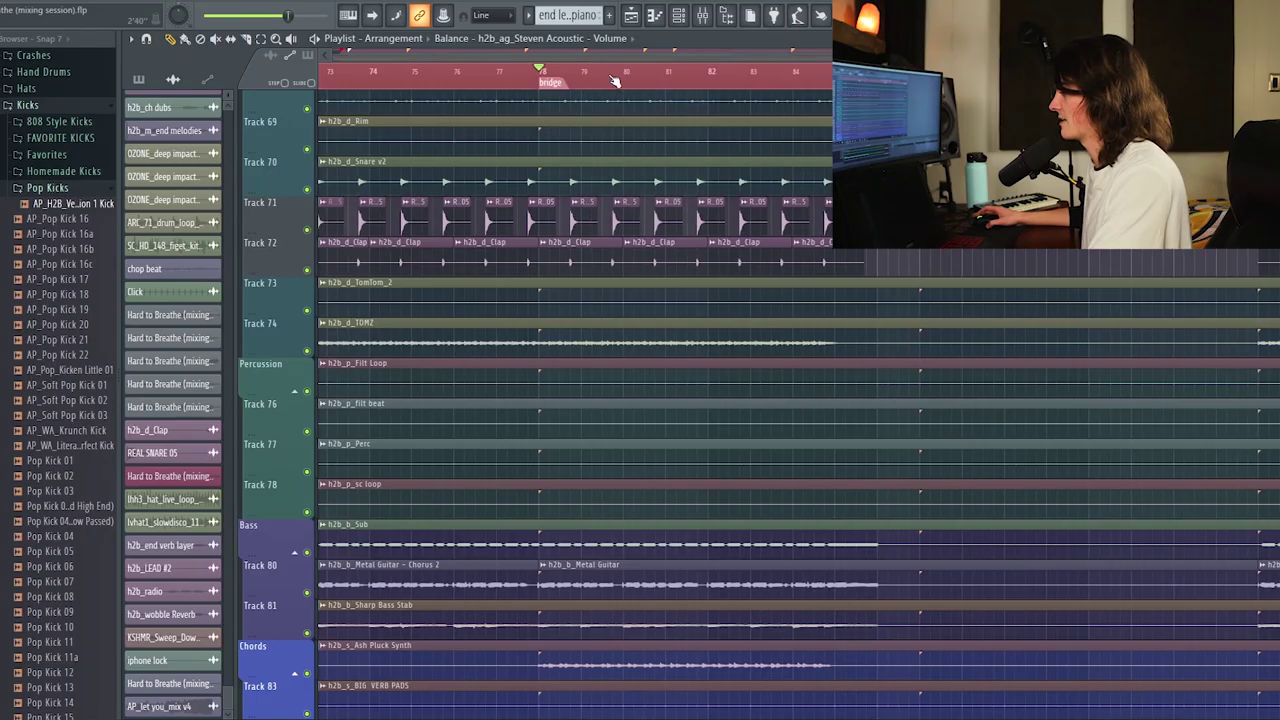
{"action": "scroll", "coordinate": [426, 229], "scroll_direction": "up", "scroll_amount": 4}
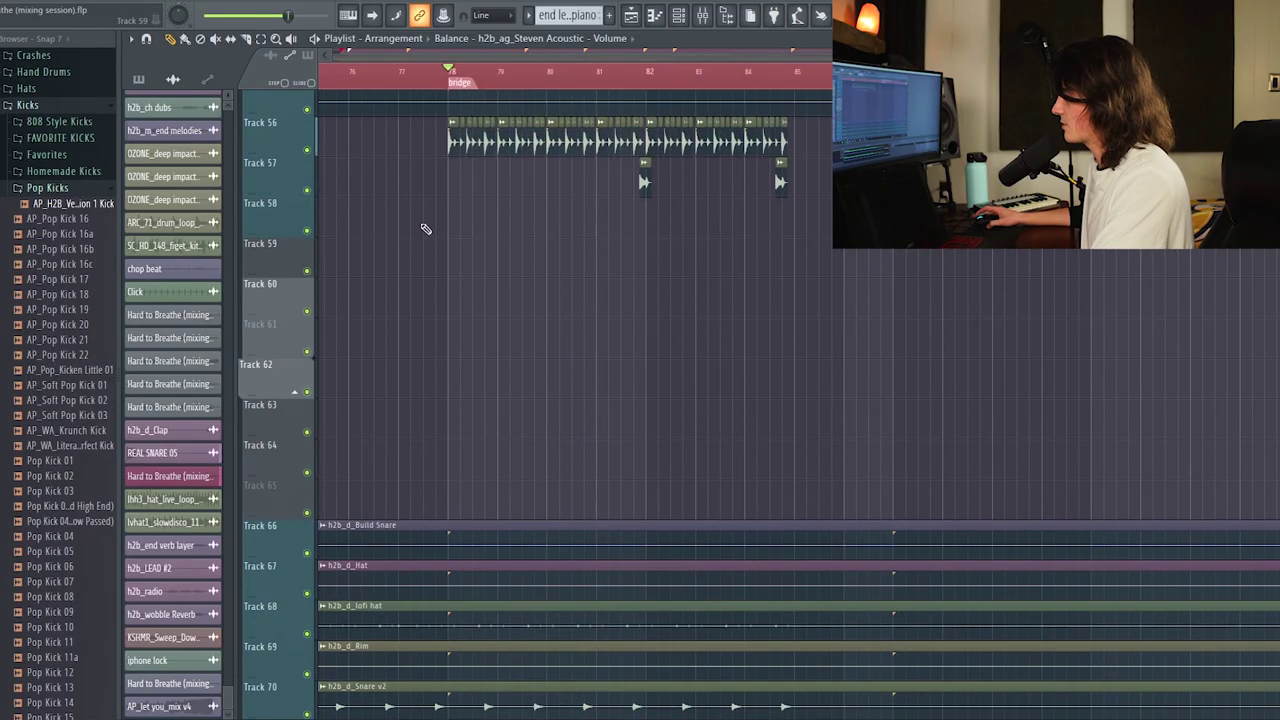
{"action": "scroll", "coordinate": [470, 85], "scroll_direction": "up", "scroll_amount": 2}
{"action": "right_click", "coordinate": [307, 190]}
{"action": "scroll", "coordinate": [503, 79], "scroll_direction": "up", "scroll_amount": 2}
{"action": "key", "text": "space"}
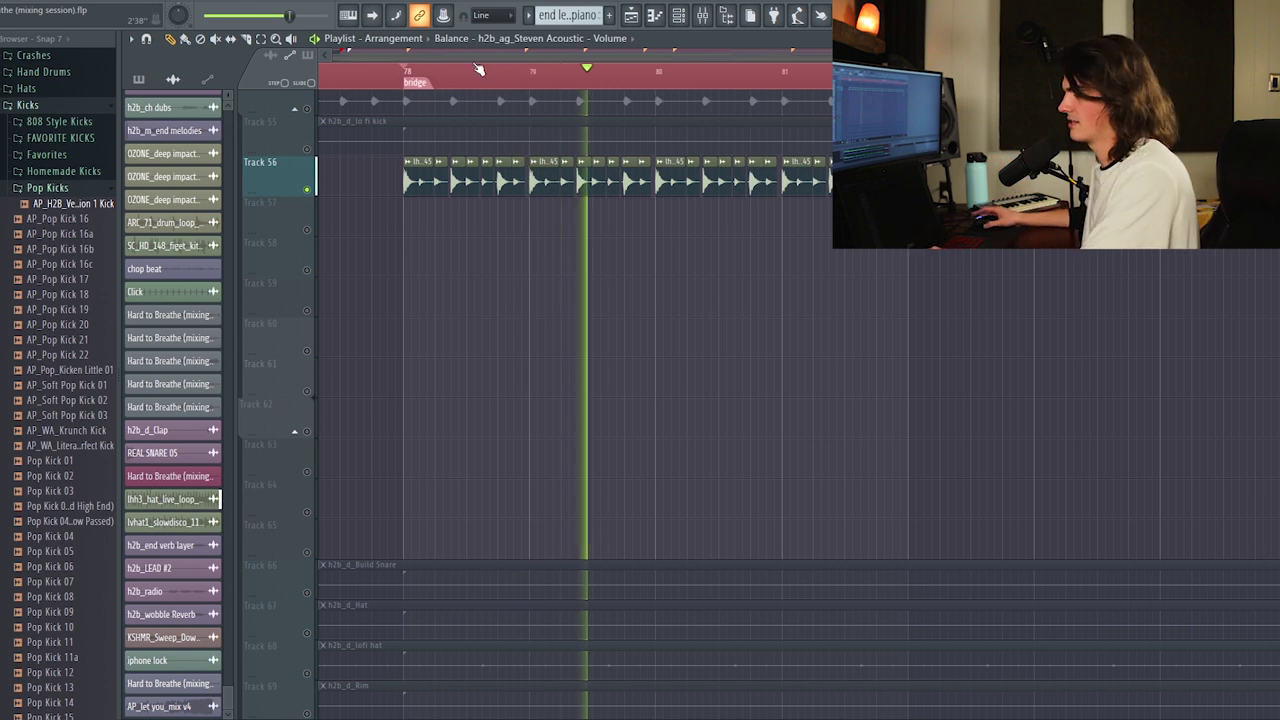
- Play the SFX track with Track 102's impacts in isolation over the bridge's last bars leading into the down chorus
{"action": "scroll", "coordinate": [637, 240], "scroll_direction": "down", "scroll_amount": 5}
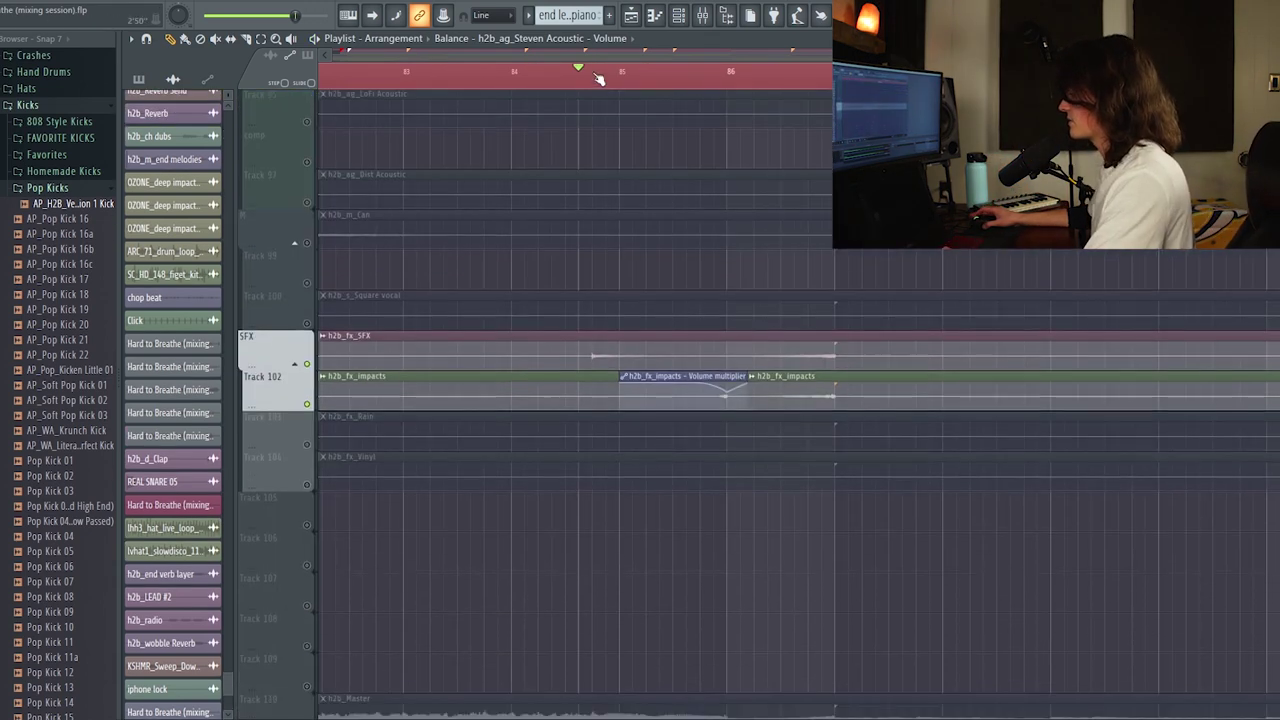
{"action": "scroll", "coordinate": [597, 79], "scroll_direction": "up", "scroll_amount": 2}
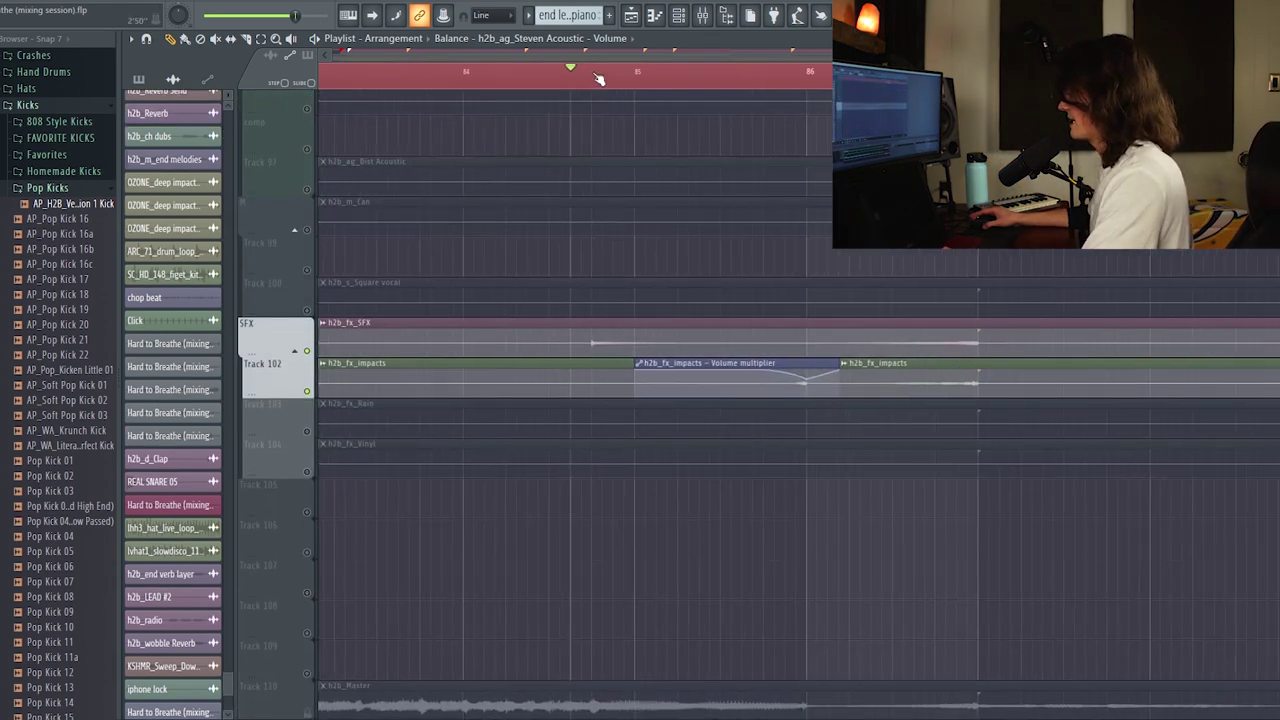
{"action": "scroll", "coordinate": [617, 54], "scroll_direction": "right", "scroll_amount": 1}
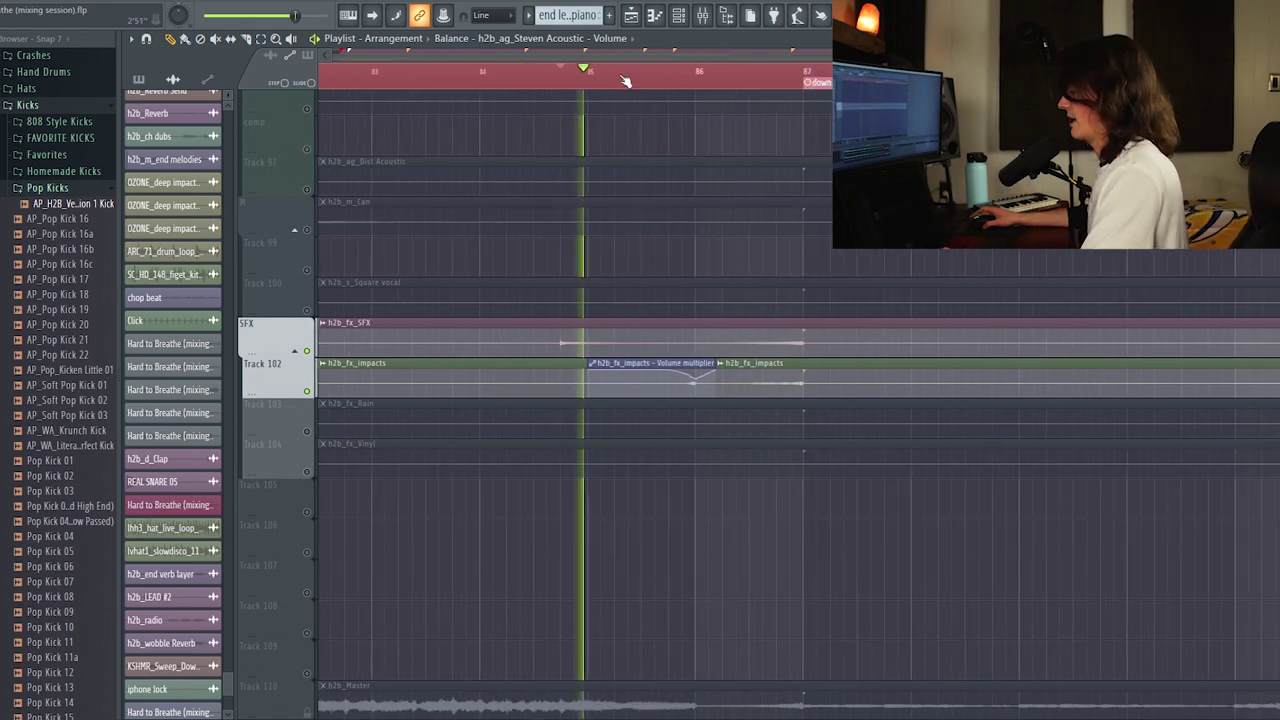
{"action": "scroll", "coordinate": [628, 73], "scroll_direction": "down", "scroll_amount": 1}
{"action": "scroll", "coordinate": [633, 55], "scroll_direction": "right", "scroll_amount": 2}
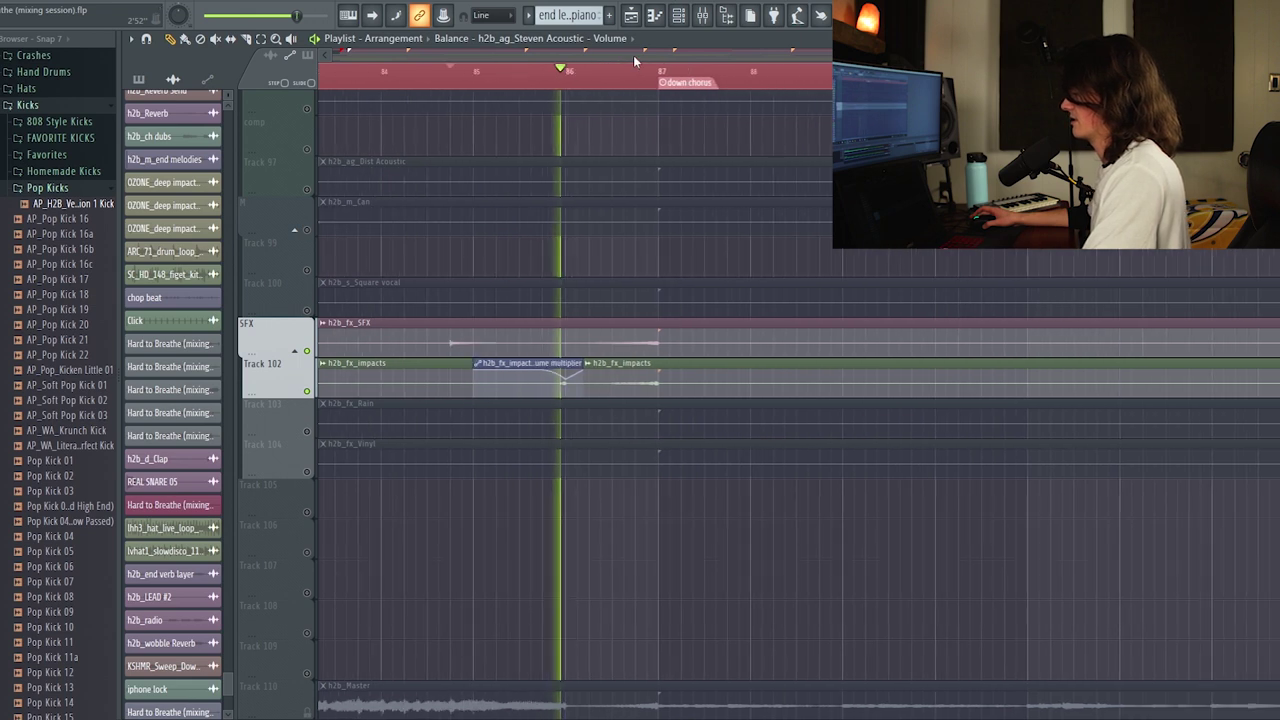
{"action": "key", "text": "space"}
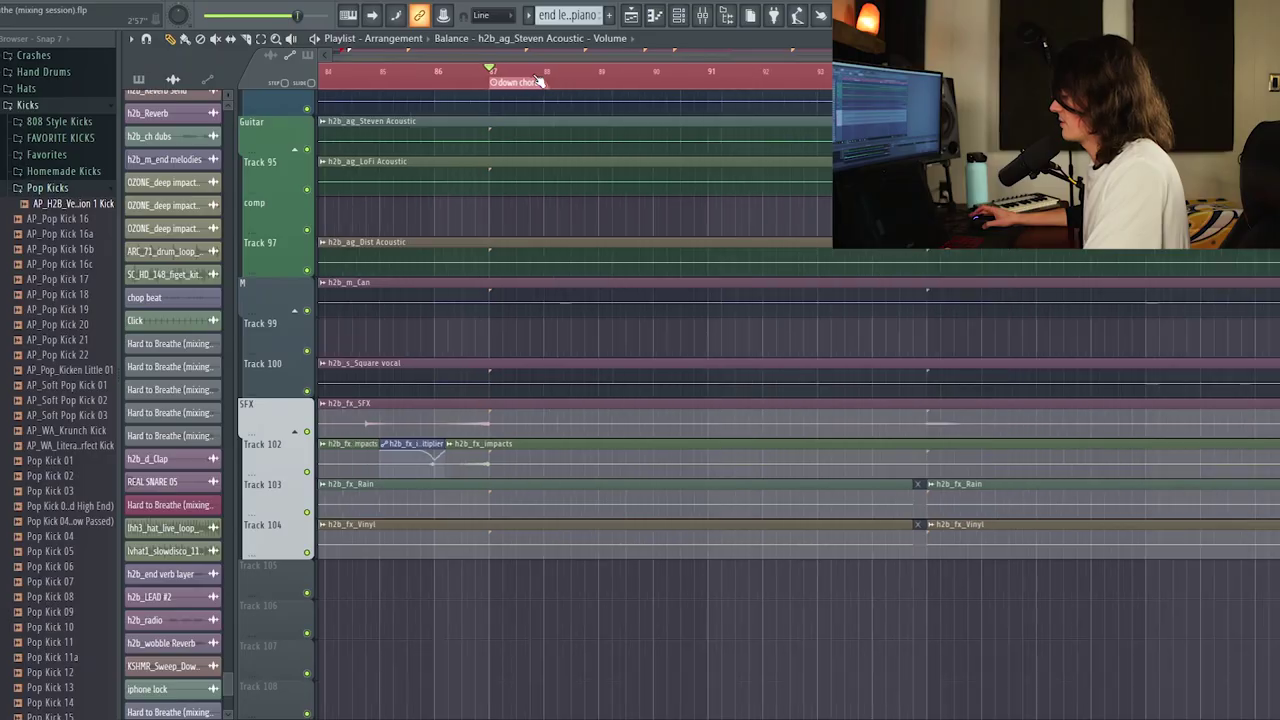
- Play the down chorus with all tracks active, examining the piano, guitar and SFX clips
{"action": "scroll", "coordinate": [634, 325], "scroll_direction": "down", "scroll_amount": 5}
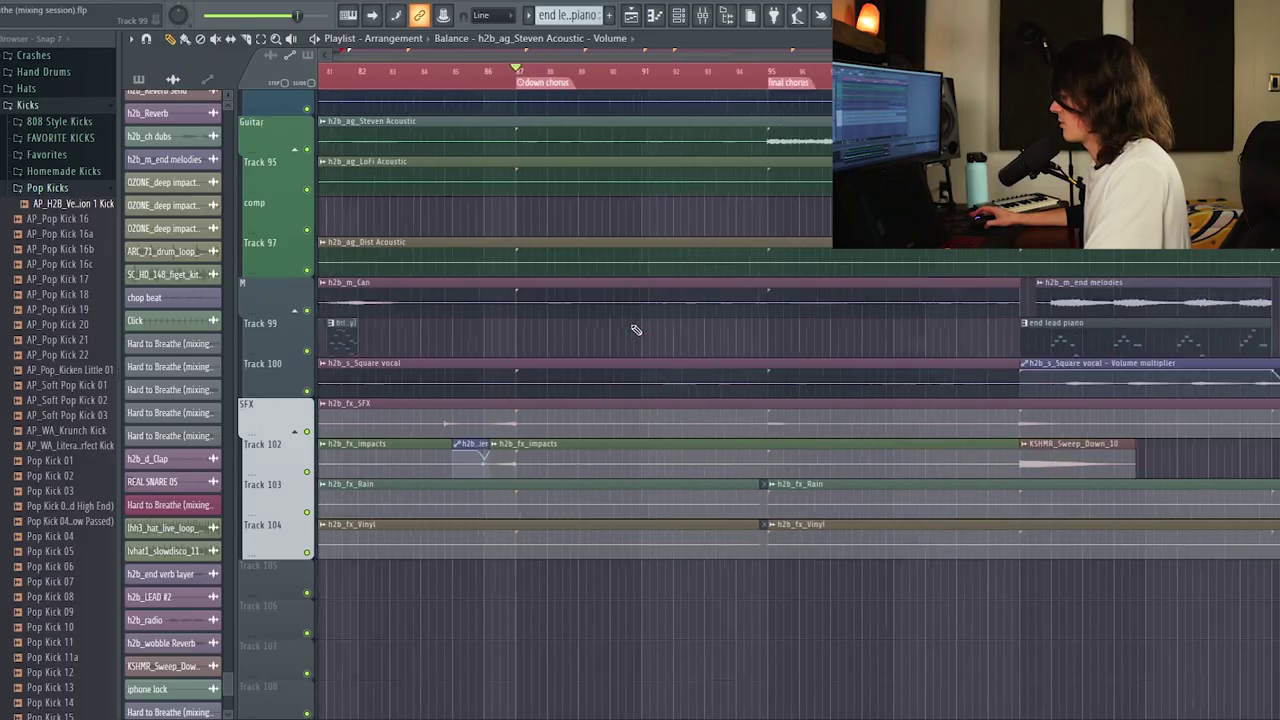
{"action": "scroll", "coordinate": [575, 82], "scroll_direction": "up", "scroll_amount": 3}
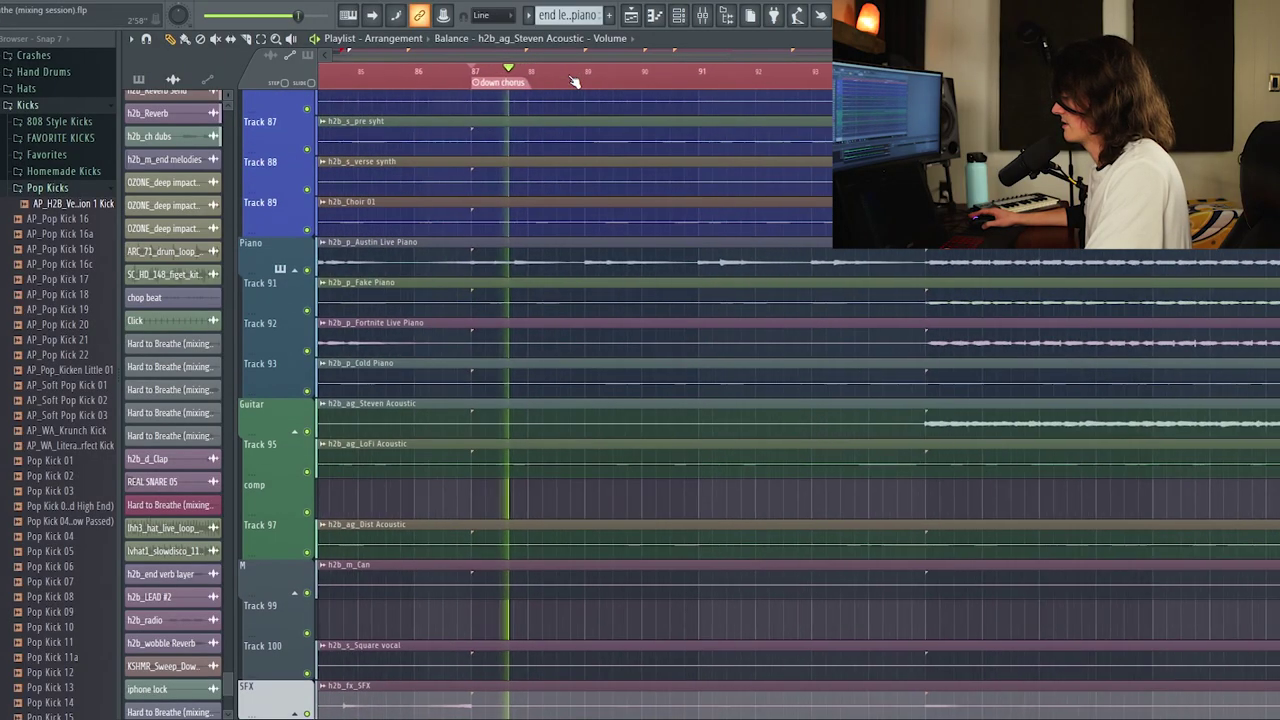
{"action": "scroll", "coordinate": [490, 238], "scroll_direction": "down", "scroll_amount": 5}
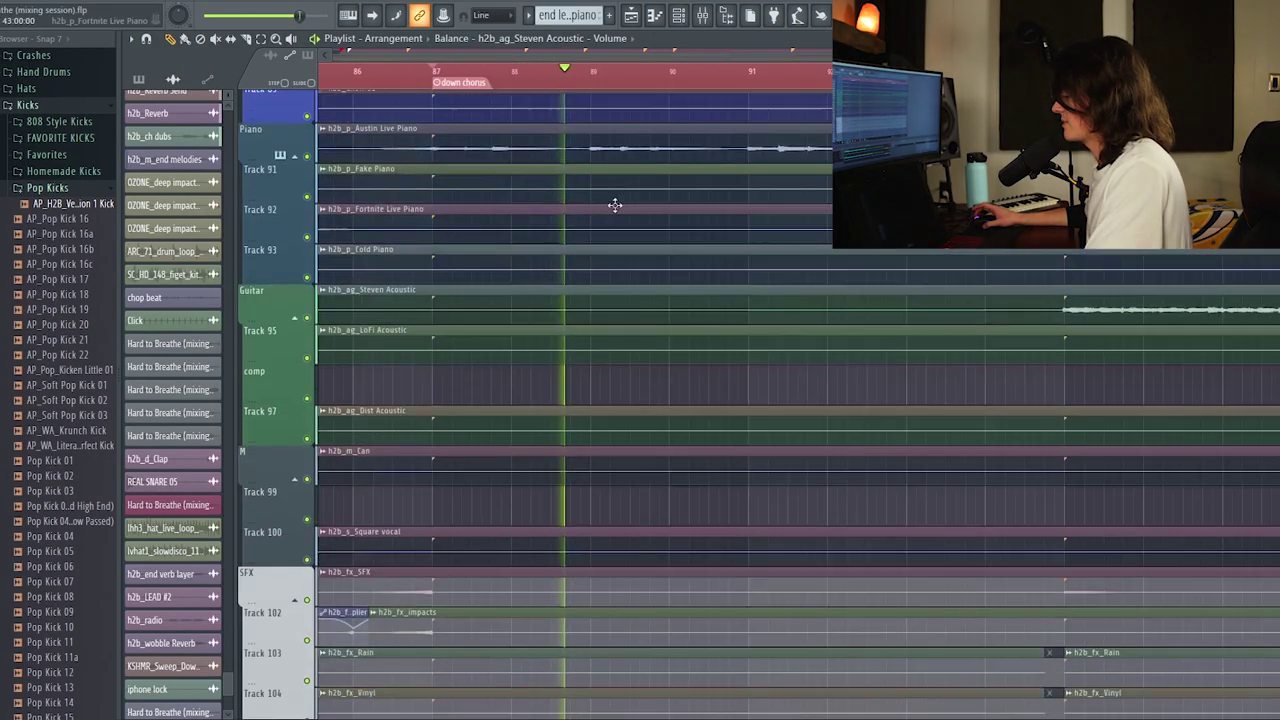
{"action": "scroll", "coordinate": [700, 360], "scroll_direction": "up", "scroll_amount": 3}
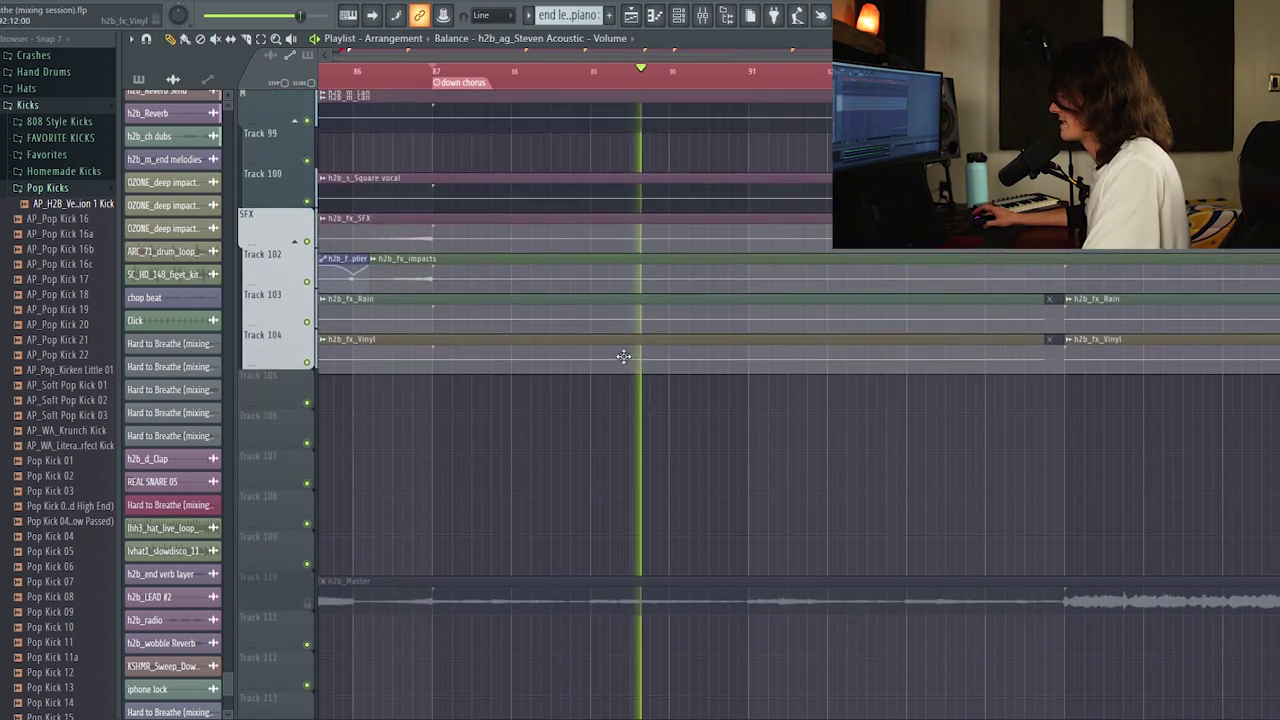
{"action": "scroll", "coordinate": [756, 60], "scroll_direction": "up", "scroll_amount": 2}
{"action": "scroll", "coordinate": [757, 56], "scroll_direction": "right", "scroll_amount": 1}
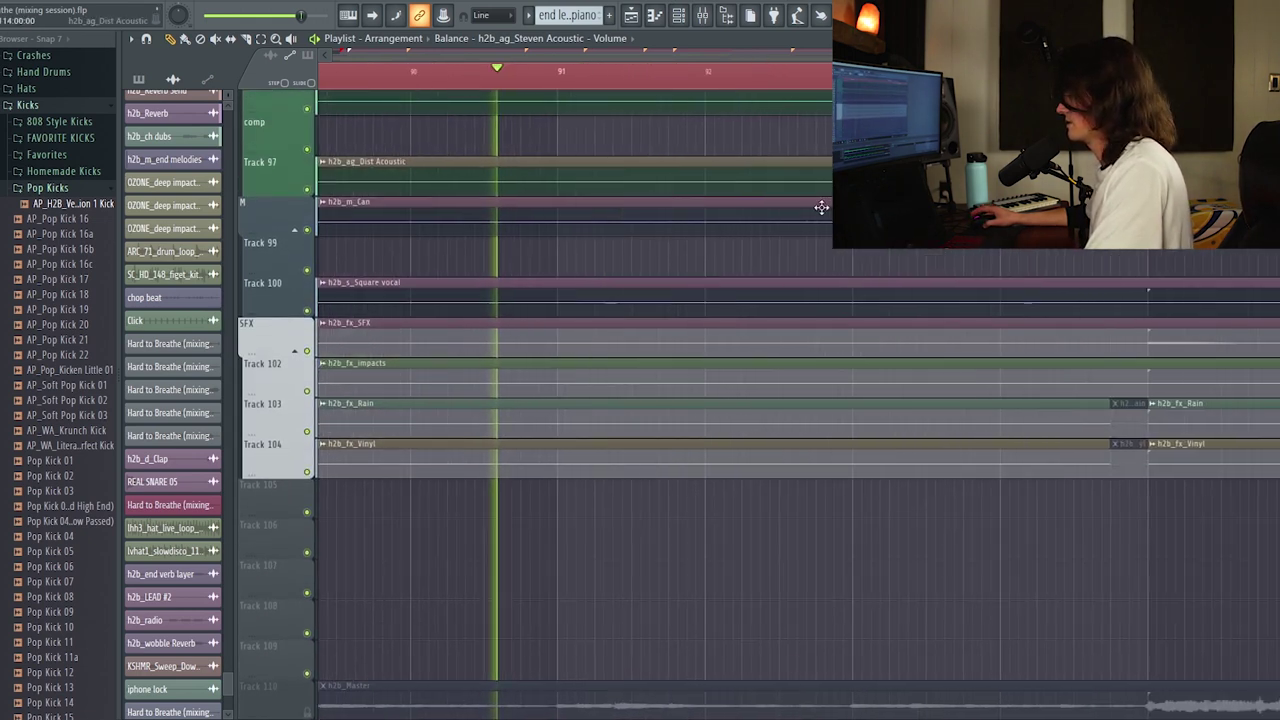
{"action": "scroll", "coordinate": [820, 208], "scroll_direction": "up", "scroll_amount": 2}
{"action": "scroll", "coordinate": [727, 76], "scroll_direction": "down", "scroll_amount": 2}
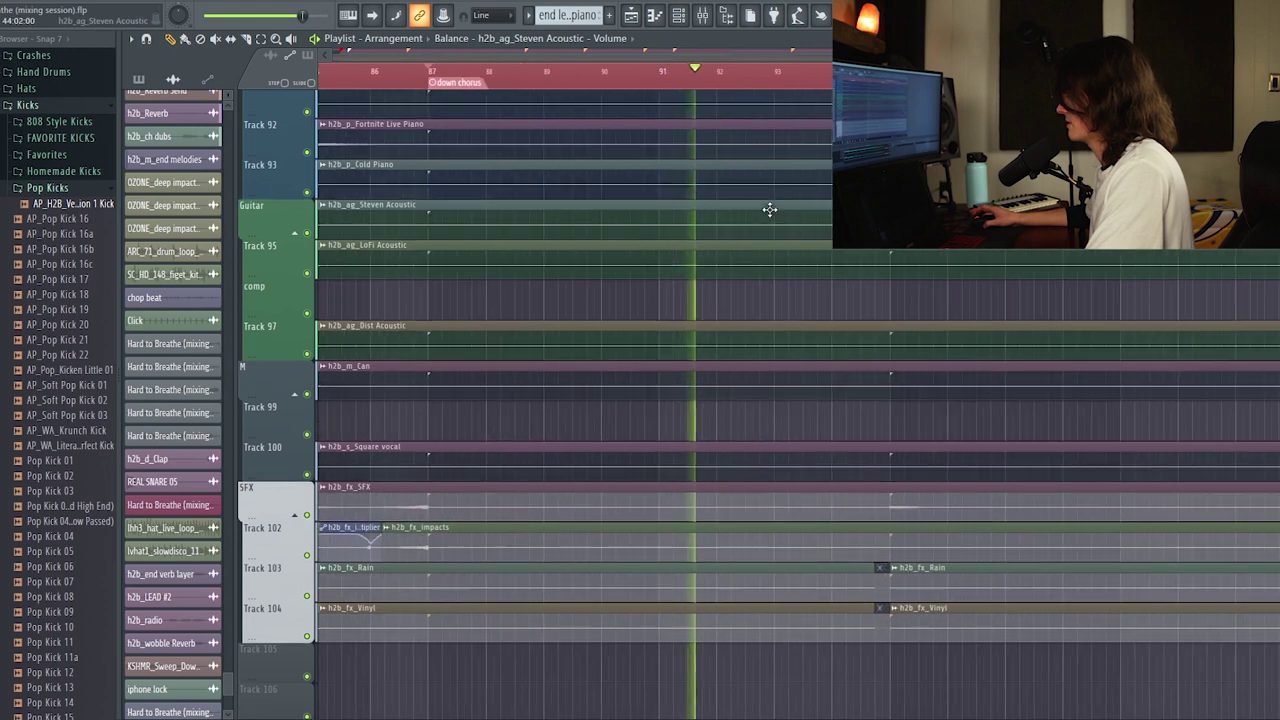
- Keep the full mix playing from the down chorus into the final chorus, viewing the chord, piano and guitar layers
{"action": "scroll", "coordinate": [766, 205], "scroll_direction": "up", "scroll_amount": 7}
{"action": "scroll", "coordinate": [805, 64], "scroll_direction": "up", "scroll_amount": 2}
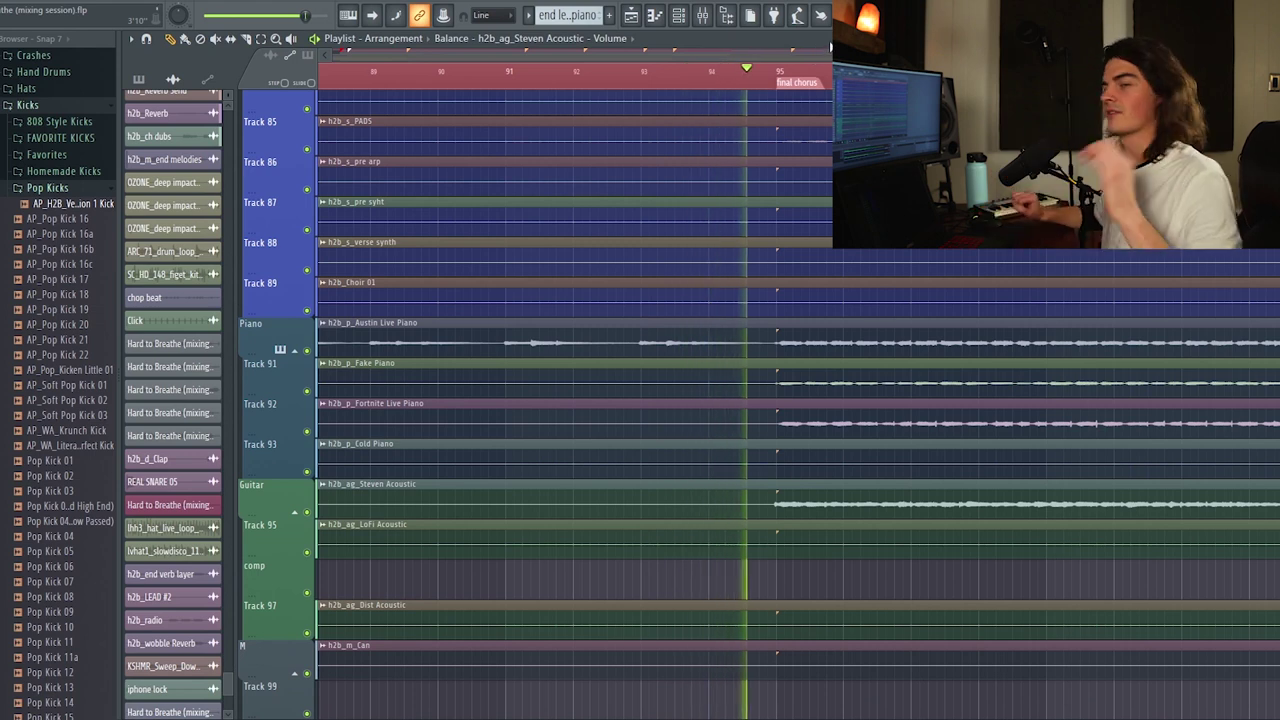
{"action": "scroll", "coordinate": [810, 58], "scroll_direction": "down", "scroll_amount": 2}
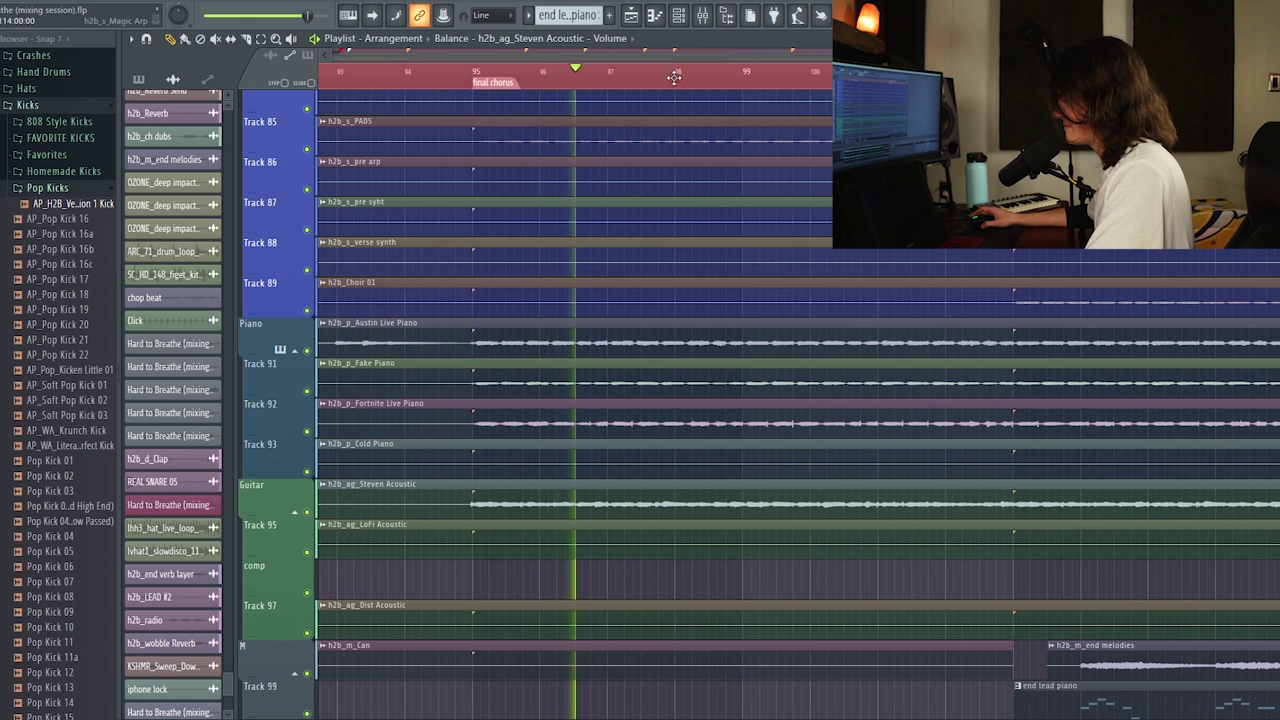
- Play Track 99's end lead piano clip in isolation from the post chorus marker and select its pattern
{"action": "scroll", "coordinate": [693, 55], "scroll_direction": "down", "scroll_amount": 3}
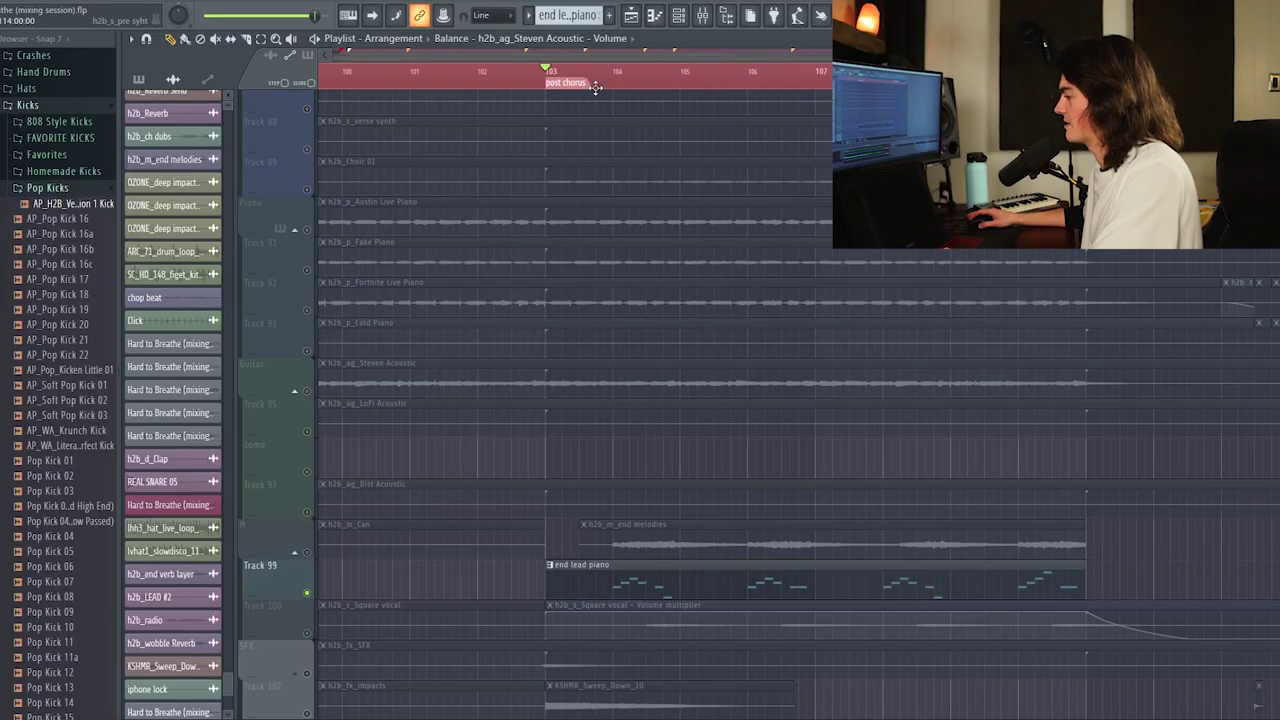
{"action": "left_click", "coordinate": [595, 87]}
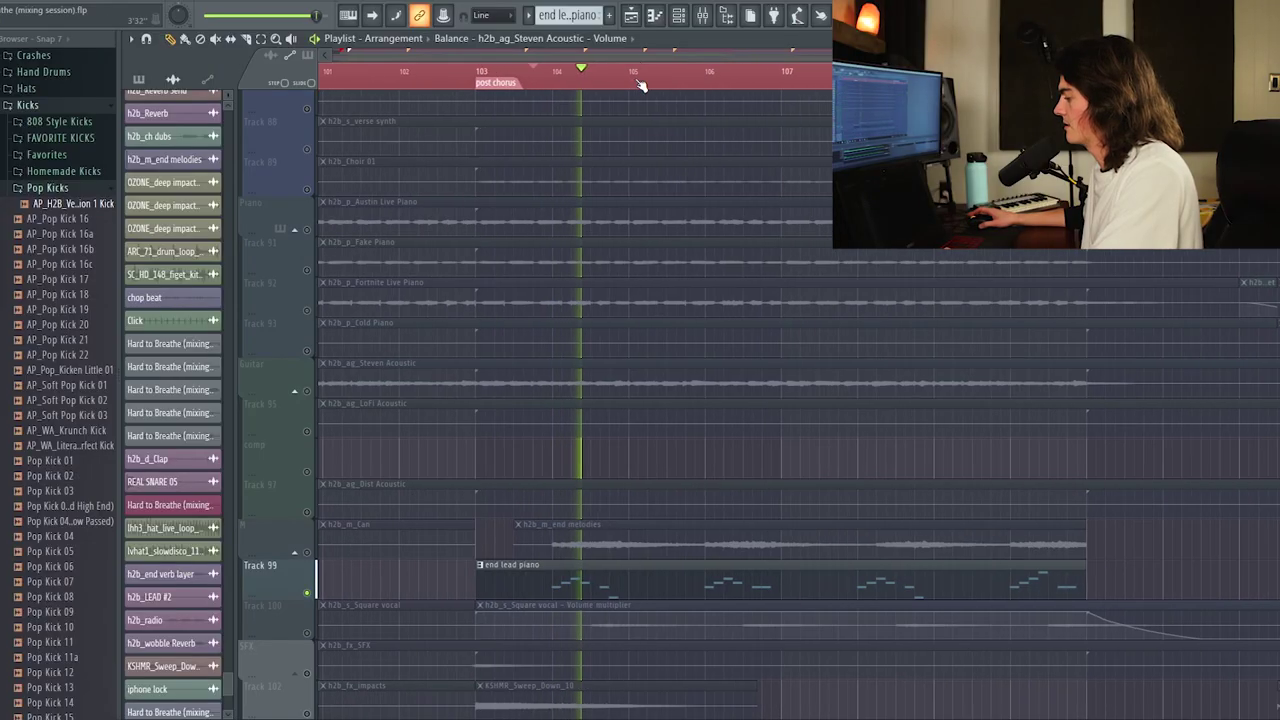
{"action": "double_click", "coordinate": [545, 564]}
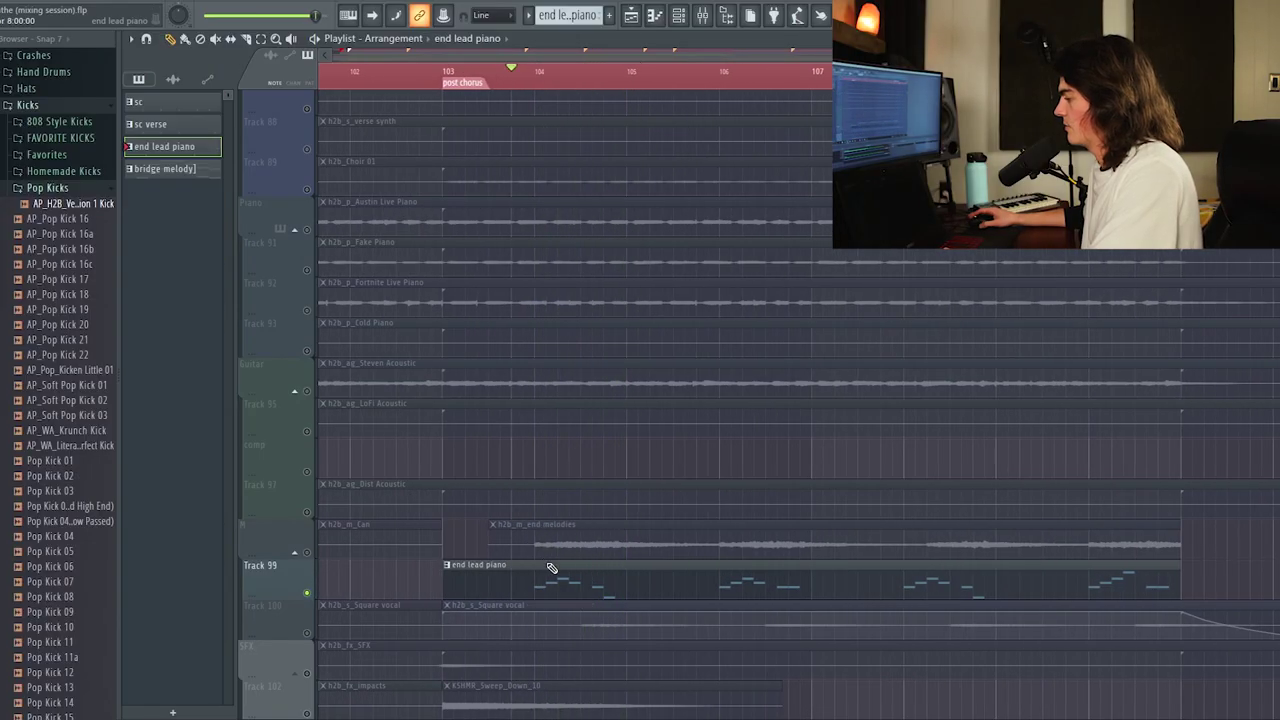
- View the end lead piano's Bosendorfer lite instrument and mixer effects, and play the h2b_m_end melodies clip in isolation from bar 104
{"action": "left_click", "coordinate": [640, 170]}
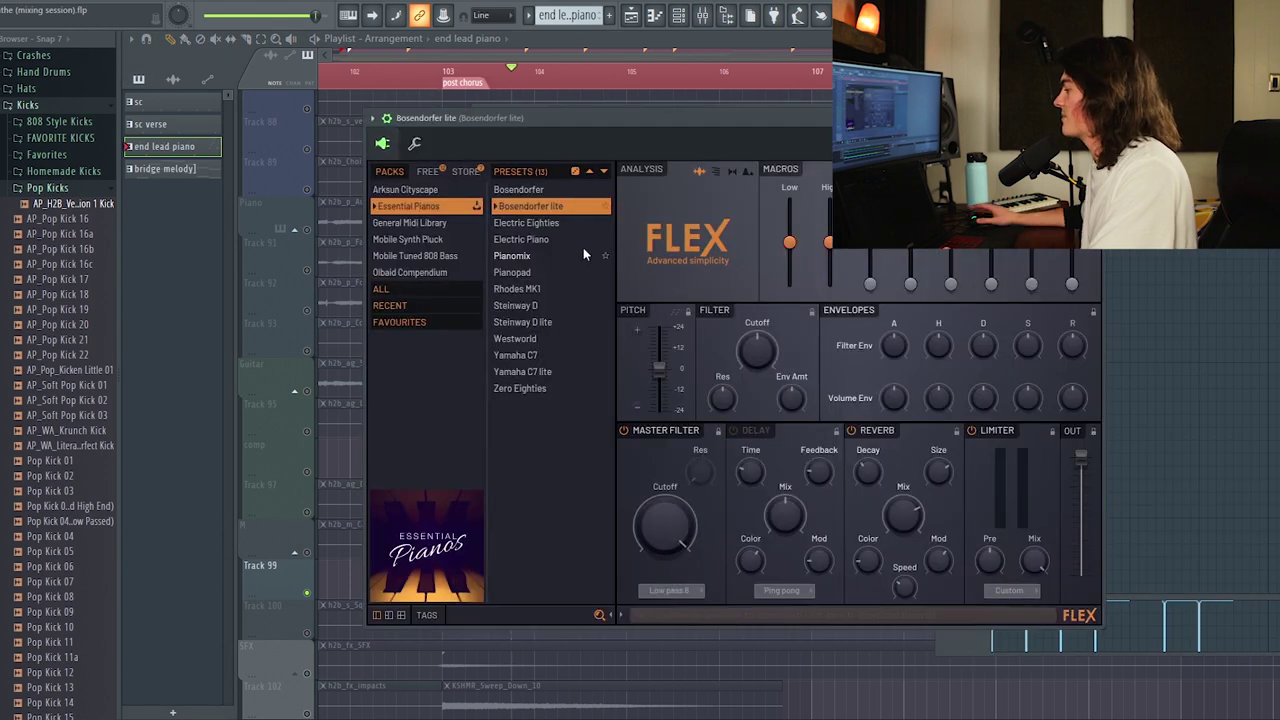
{"action": "key", "text": "F9"}
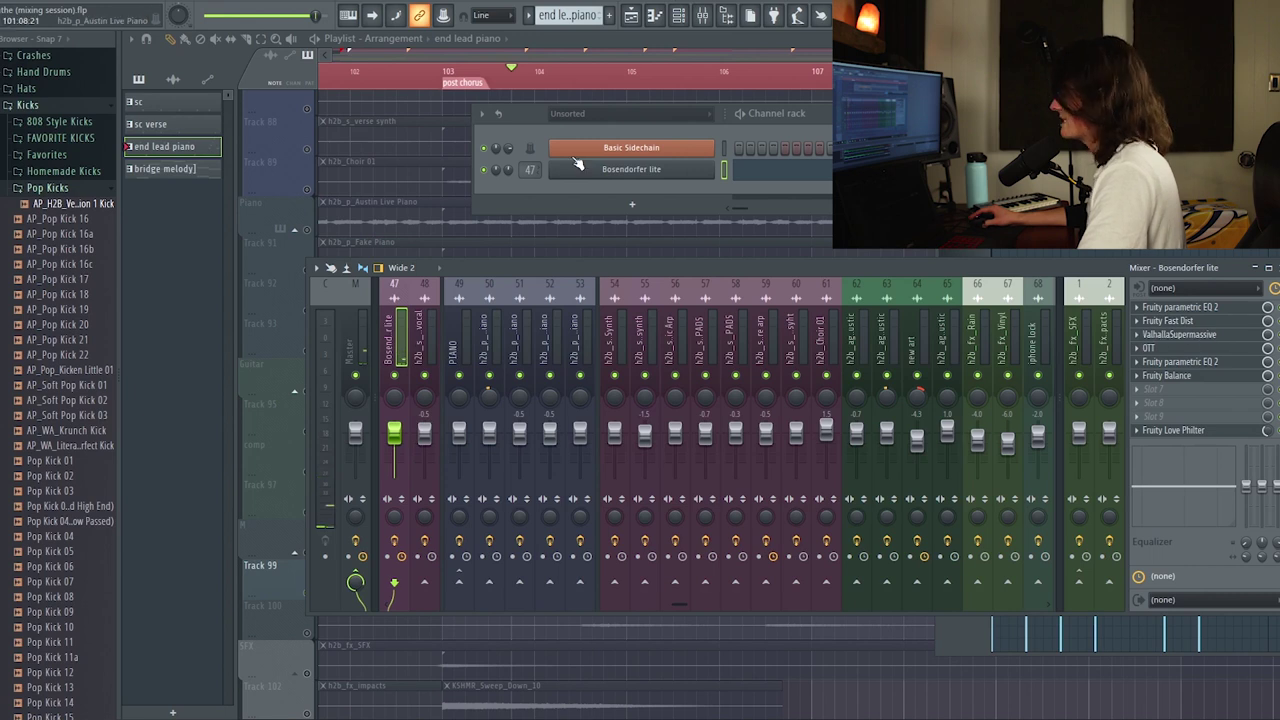
{"action": "left_click", "coordinate": [522, 53]}
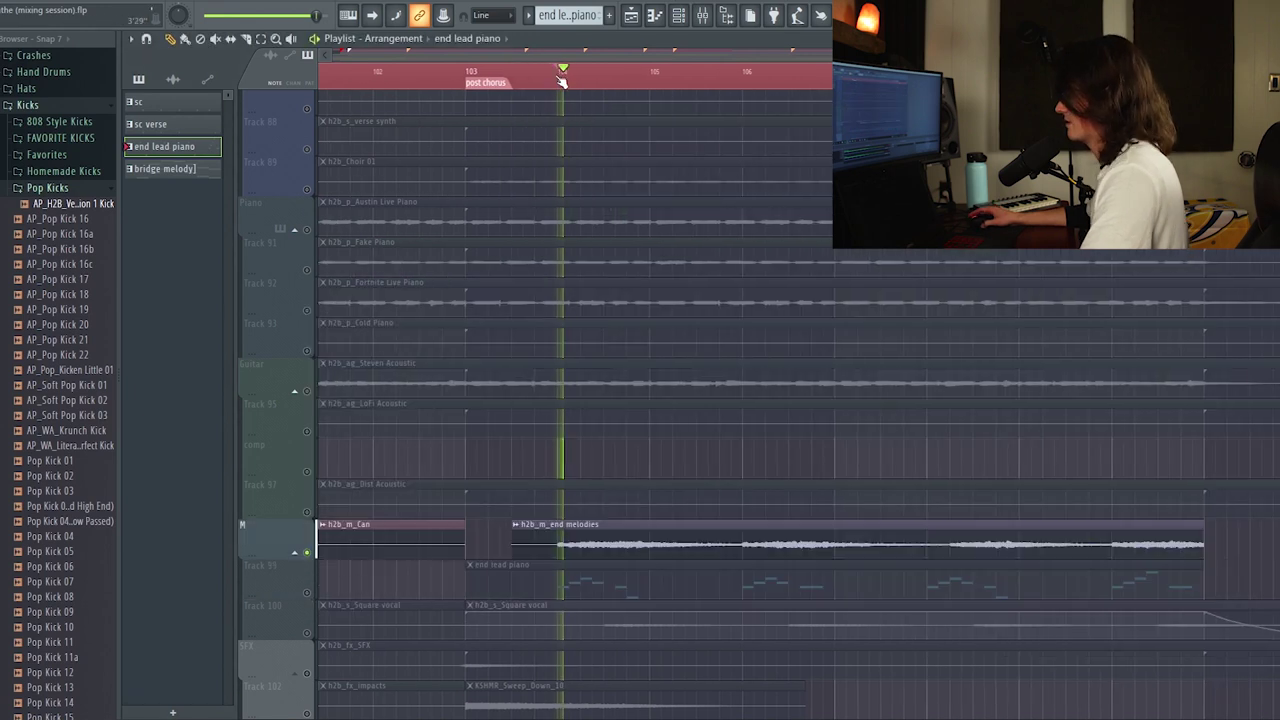
- Reactivate all tracks and play the post chorus from bar 104, viewing the piano, guitar and chord layers
{"action": "scroll", "coordinate": [561, 75], "scroll_direction": "down", "scroll_amount": 2}
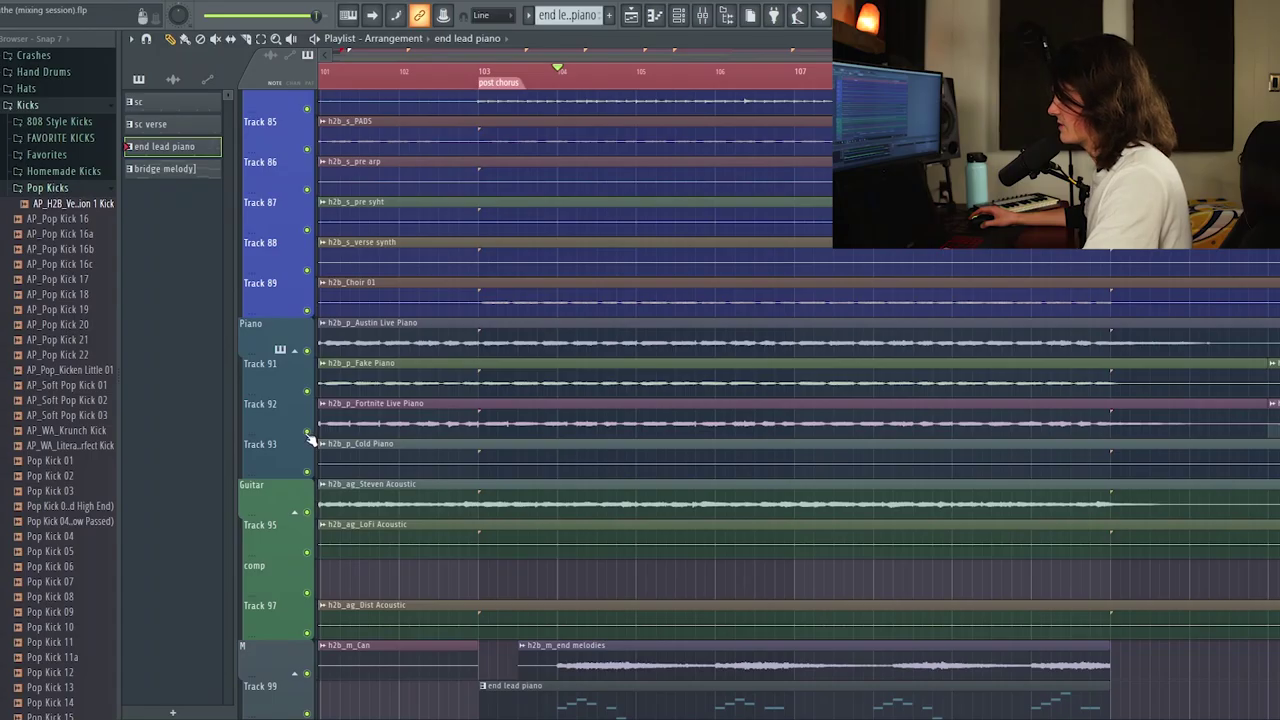
{"action": "left_click", "coordinate": [307, 391], "text": "ctrl"}
{"action": "left_click", "coordinate": [307, 352]}
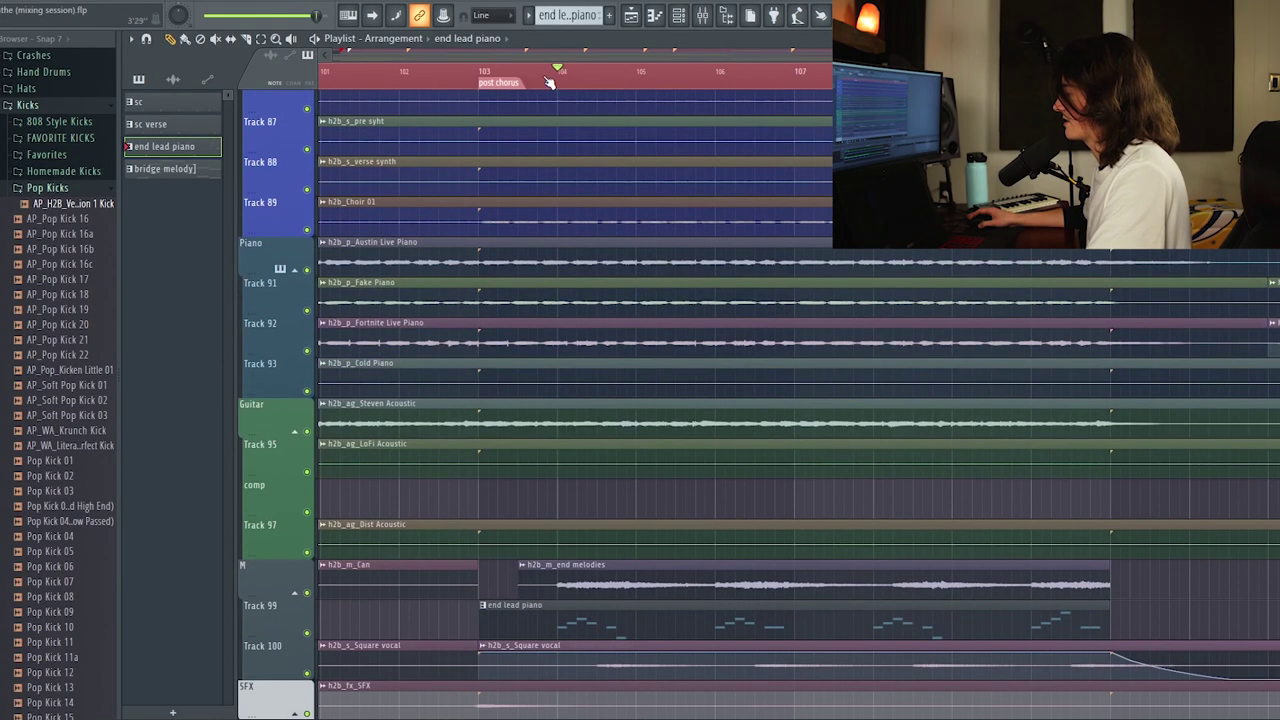
{"action": "key", "text": "space"}
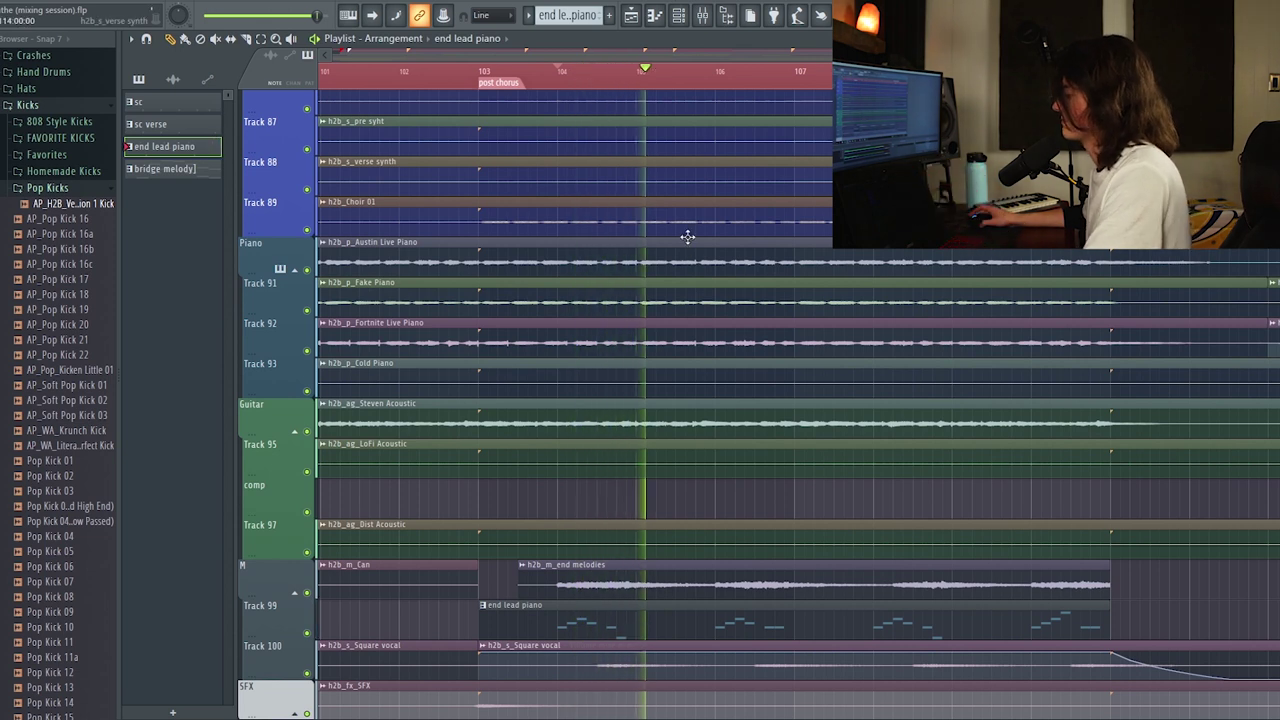
{"action": "scroll", "coordinate": [674, 251], "scroll_direction": "up", "scroll_amount": 7}
{"action": "key", "text": "space"}
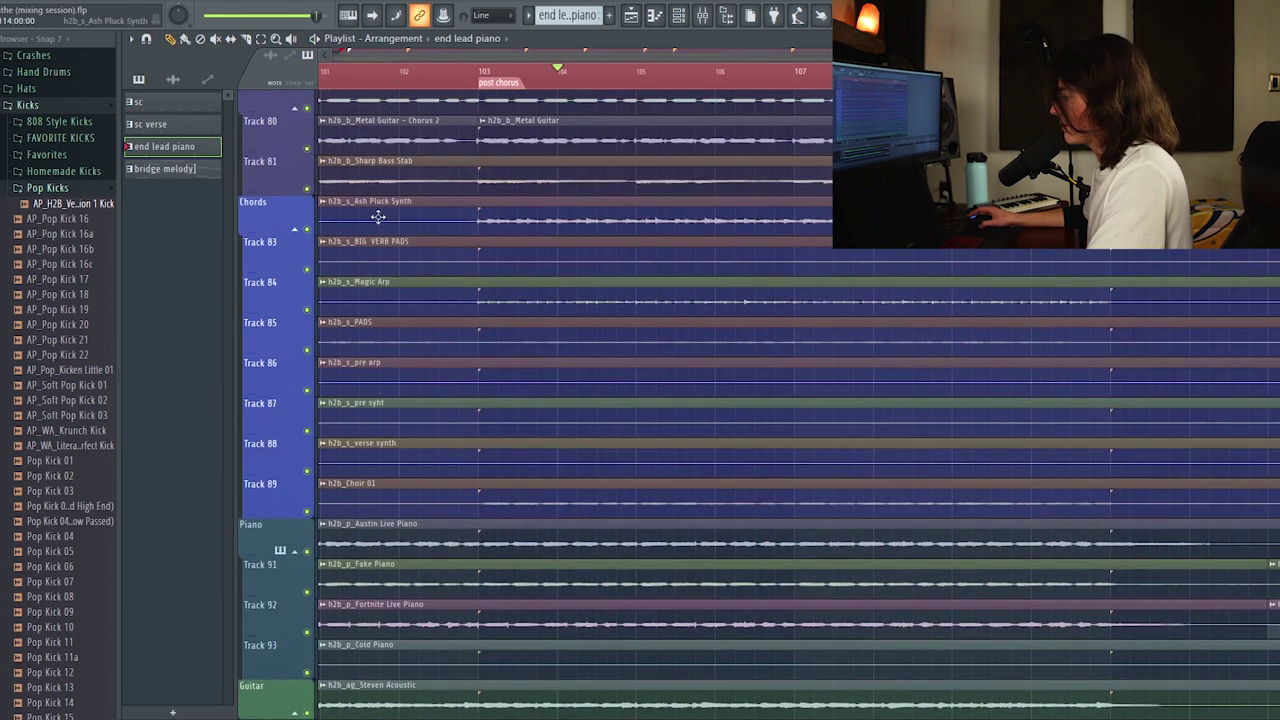
- Play the chord group's Ash Pluck Synth and Magic Arp tracks in isolation from the post chorus marker
{"action": "right_click", "coordinate": [307, 230]}
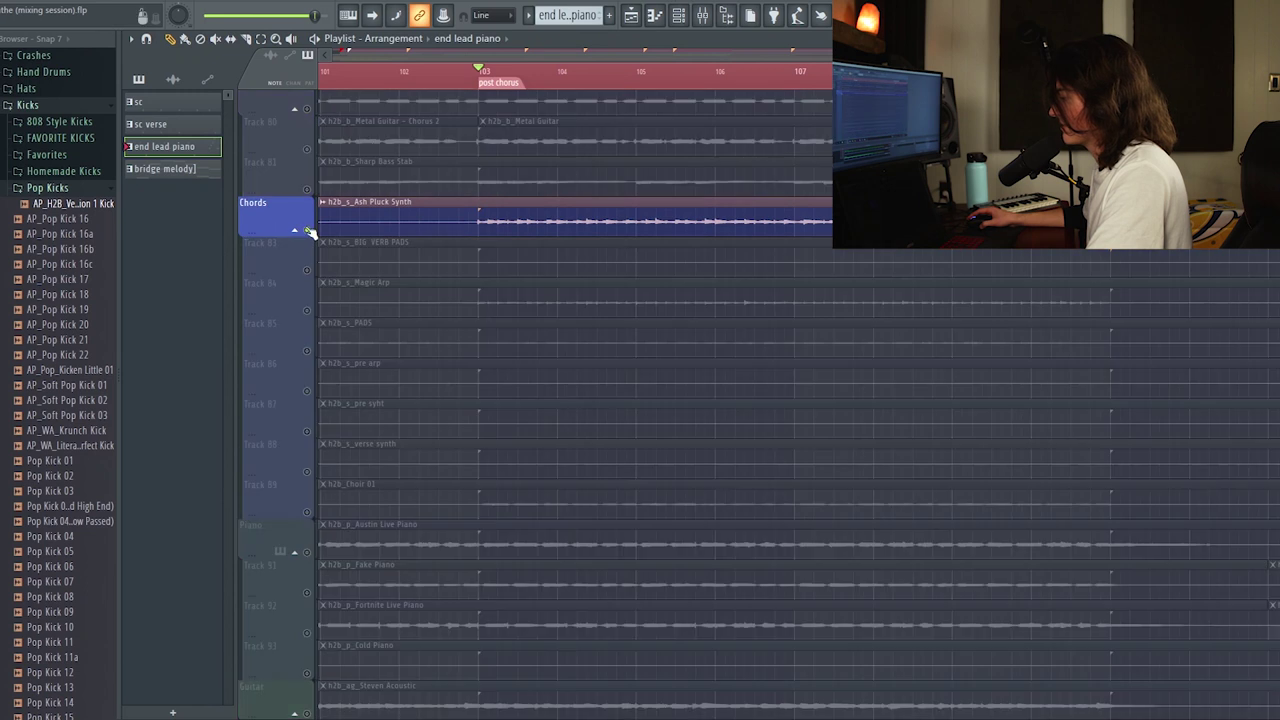
{"action": "scroll", "coordinate": [551, 88], "scroll_direction": "down", "scroll_amount": 2}
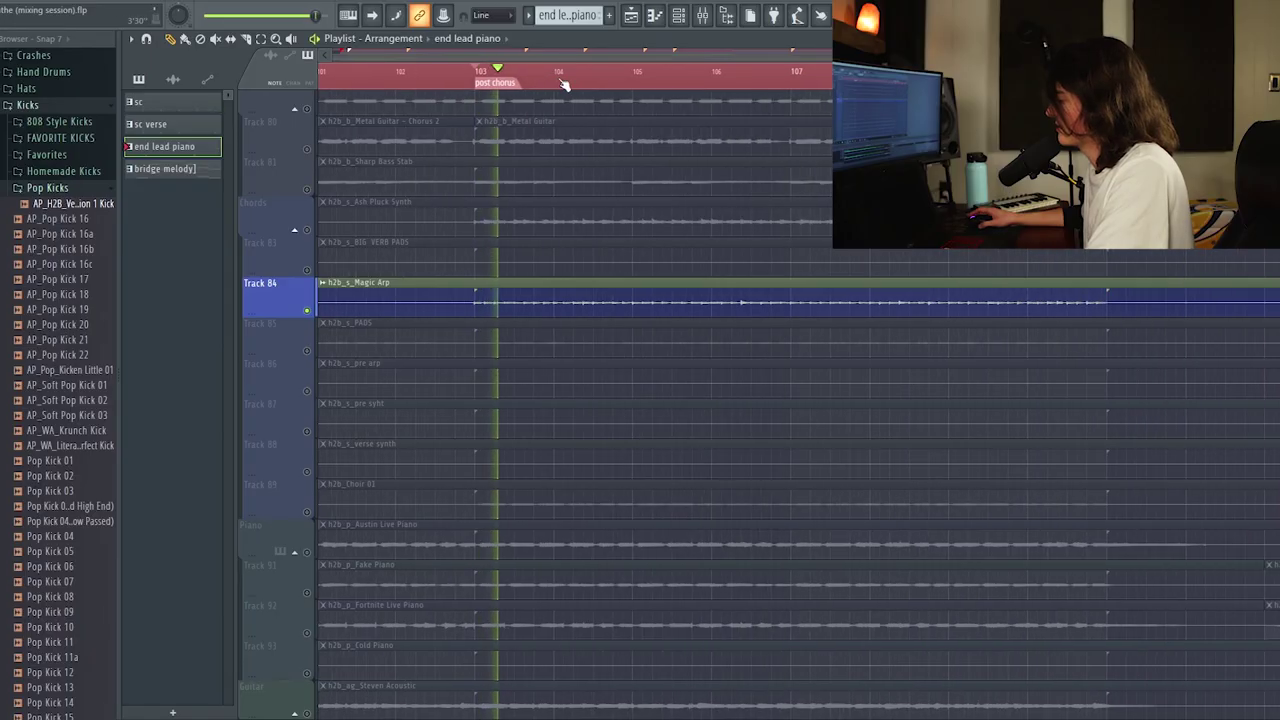
{"action": "left_click", "coordinate": [300, 230]}
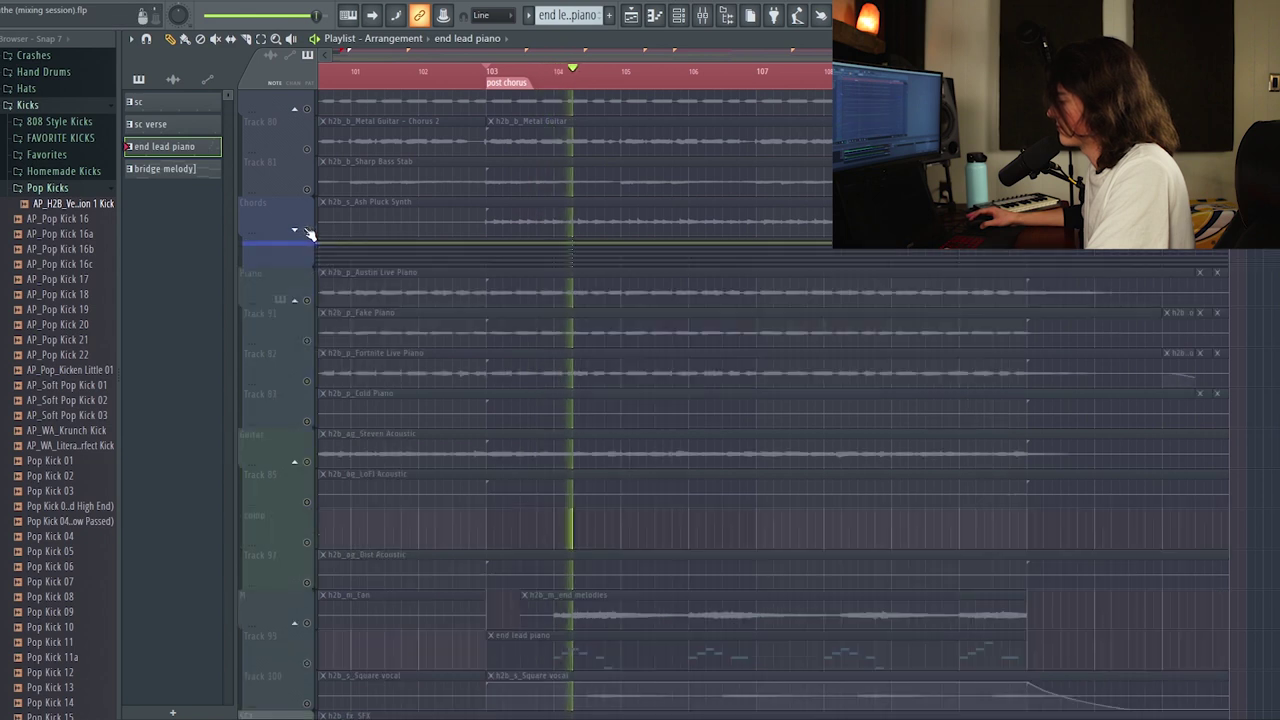
{"action": "left_click", "coordinate": [300, 230]}
{"action": "scroll", "coordinate": [330, 260], "scroll_direction": "up", "scroll_amount": 2}
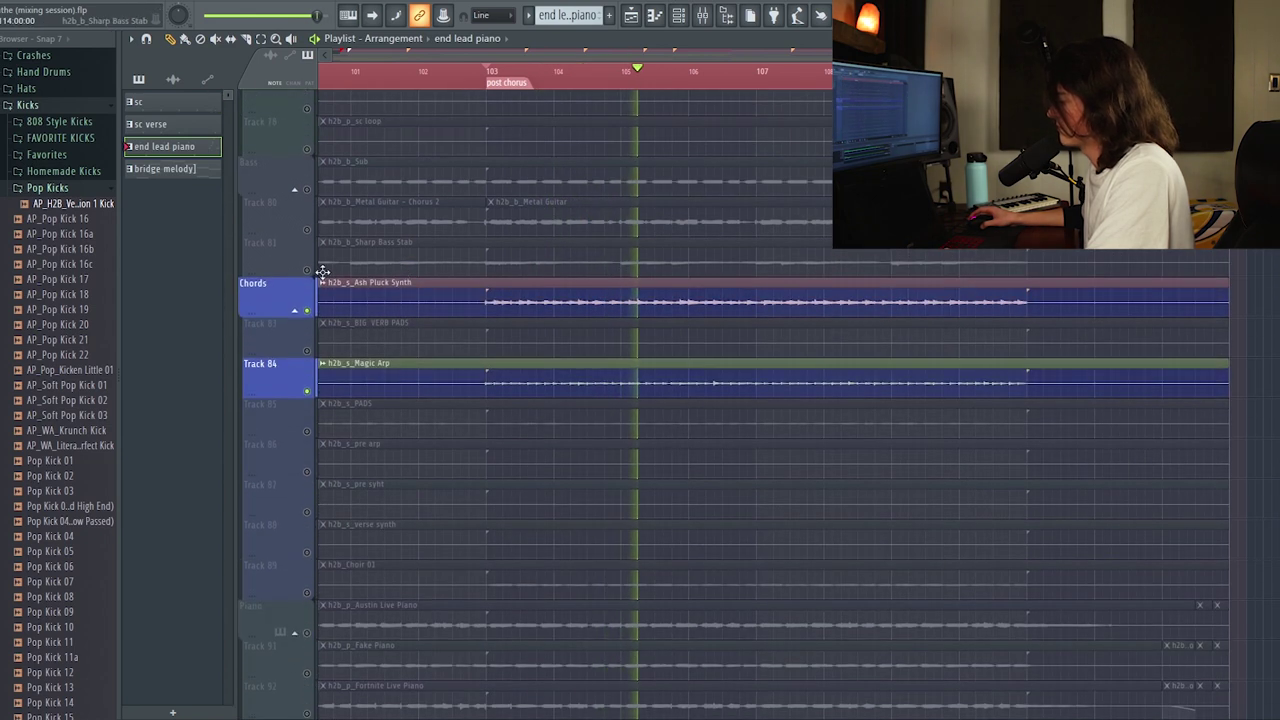
- Play Track 67's h2b_d_Hat in isolation from the post chorus marker
{"action": "scroll", "coordinate": [314, 276], "scroll_direction": "up", "scroll_amount": 5}
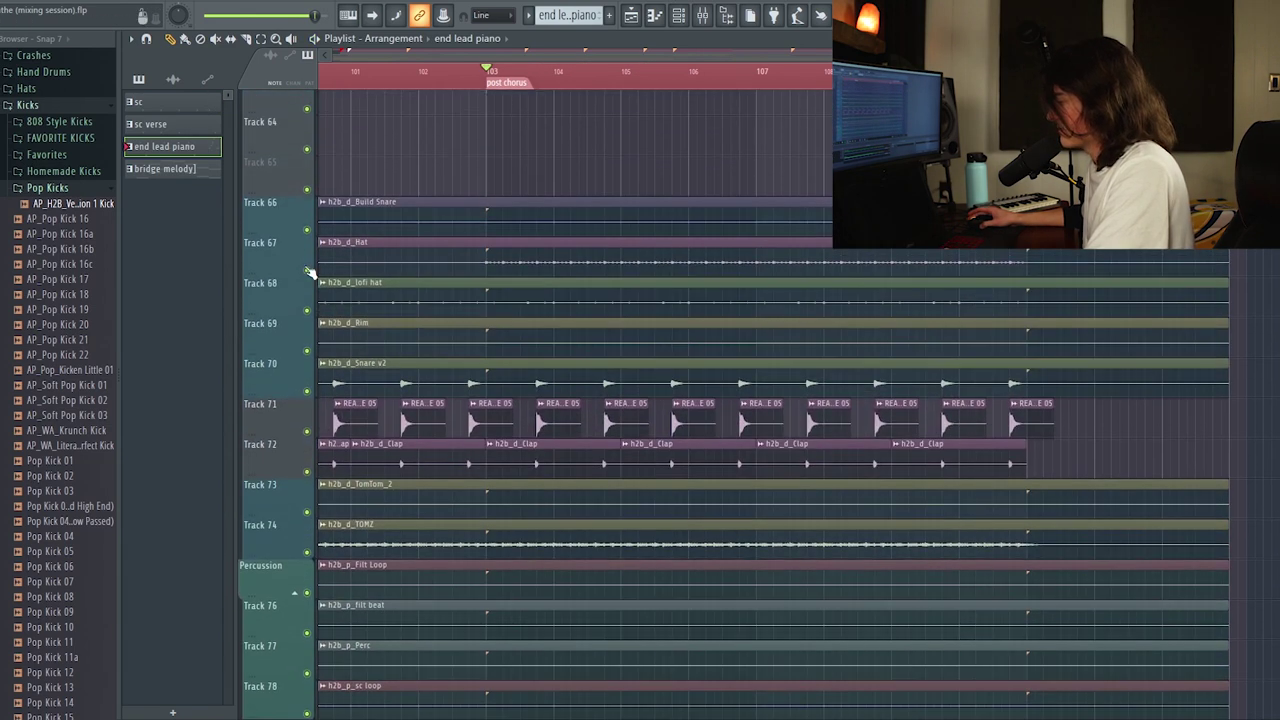
{"action": "left_click", "coordinate": [313, 272]}
{"action": "scroll", "coordinate": [580, 83], "scroll_direction": "up", "scroll_amount": 3}
{"action": "scroll", "coordinate": [580, 83], "scroll_direction": "down", "scroll_amount": 2}
{"action": "key", "text": "space"}
{"action": "scroll", "coordinate": [580, 79], "scroll_direction": "down", "scroll_amount": 2}
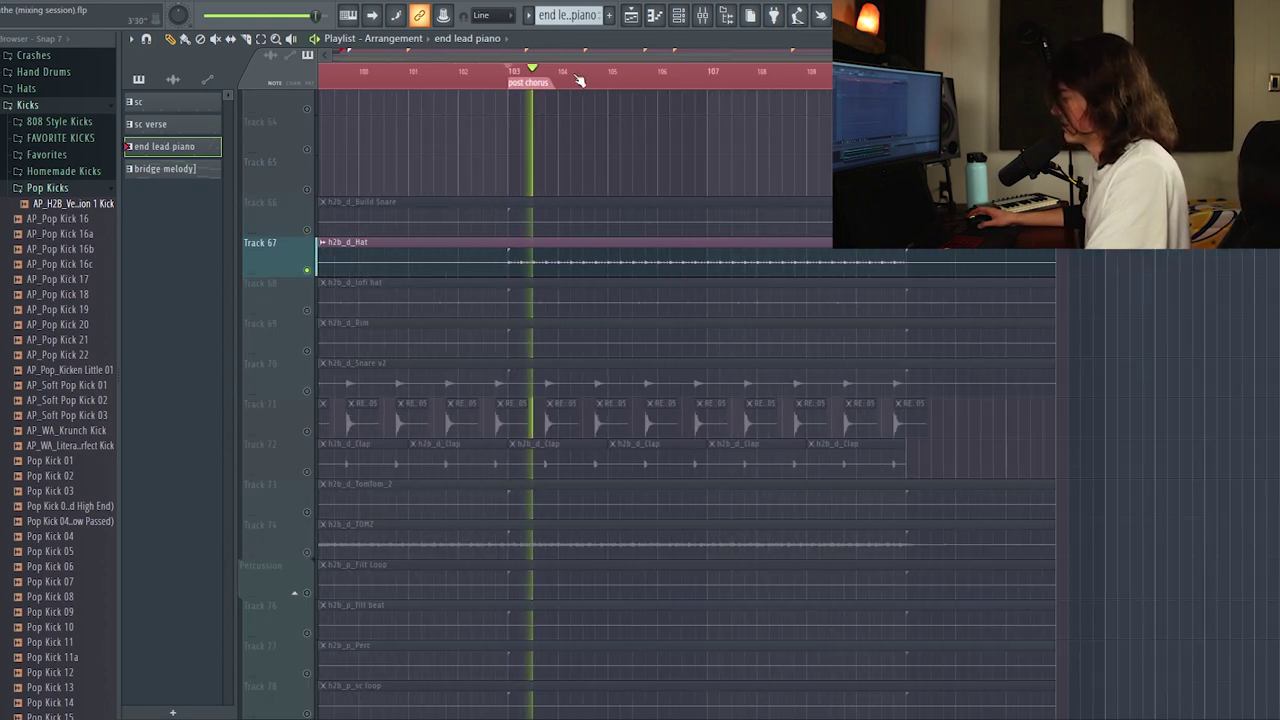
- Reactivate all tracks and play the post chorus while examining the drum tracks from the kick down to the claps
{"action": "left_click", "coordinate": [309, 271]}
{"action": "scroll", "coordinate": [729, 87], "scroll_direction": "down", "scroll_amount": 2}
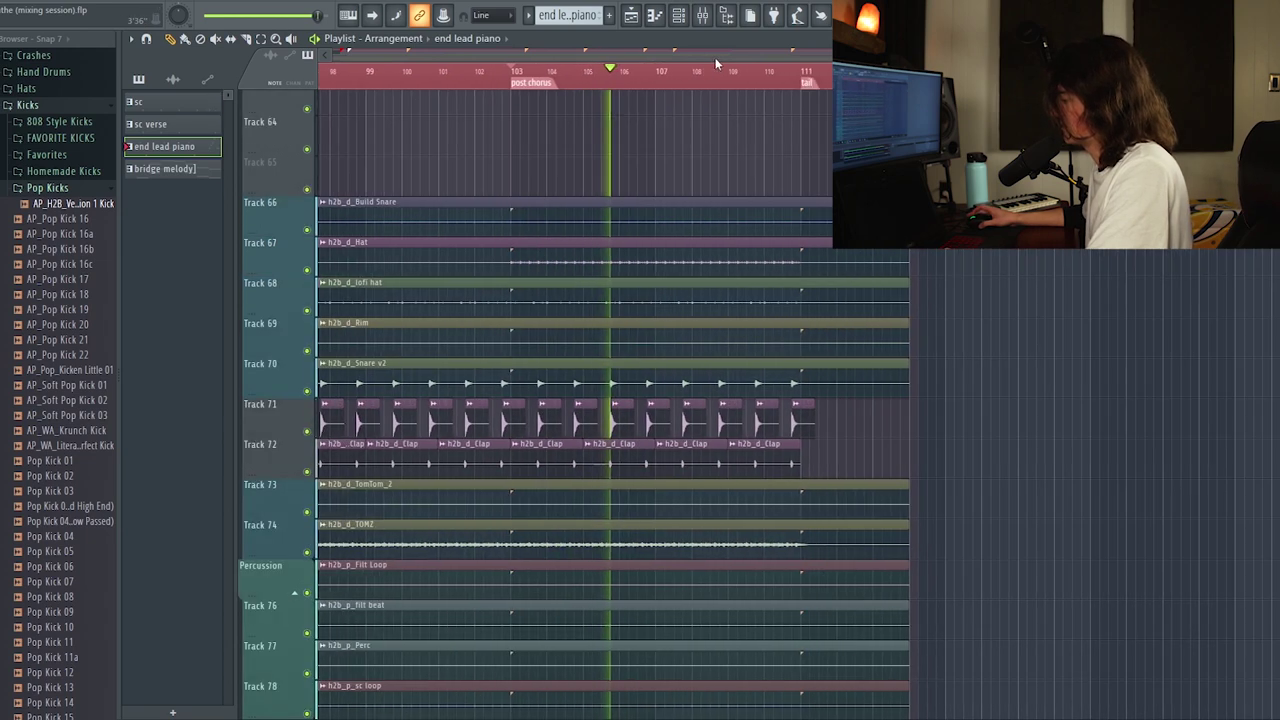
{"action": "scroll", "coordinate": [520, 217], "scroll_direction": "up", "scroll_amount": 2}
{"action": "scroll", "coordinate": [520, 217], "scroll_direction": "up", "scroll_amount": 3}
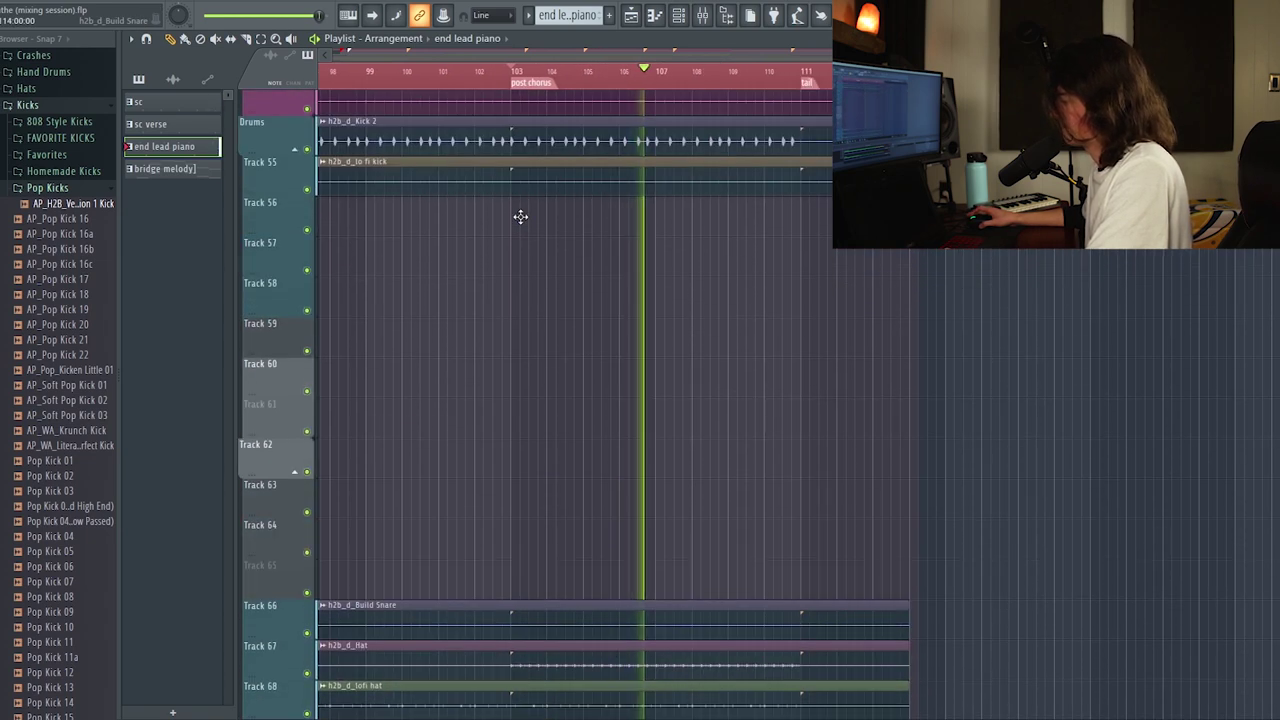
- Play Track 89's h2b_Choir 01 in isolation from bar 107
{"action": "scroll", "coordinate": [520, 217], "scroll_direction": "down", "scroll_amount": 10}
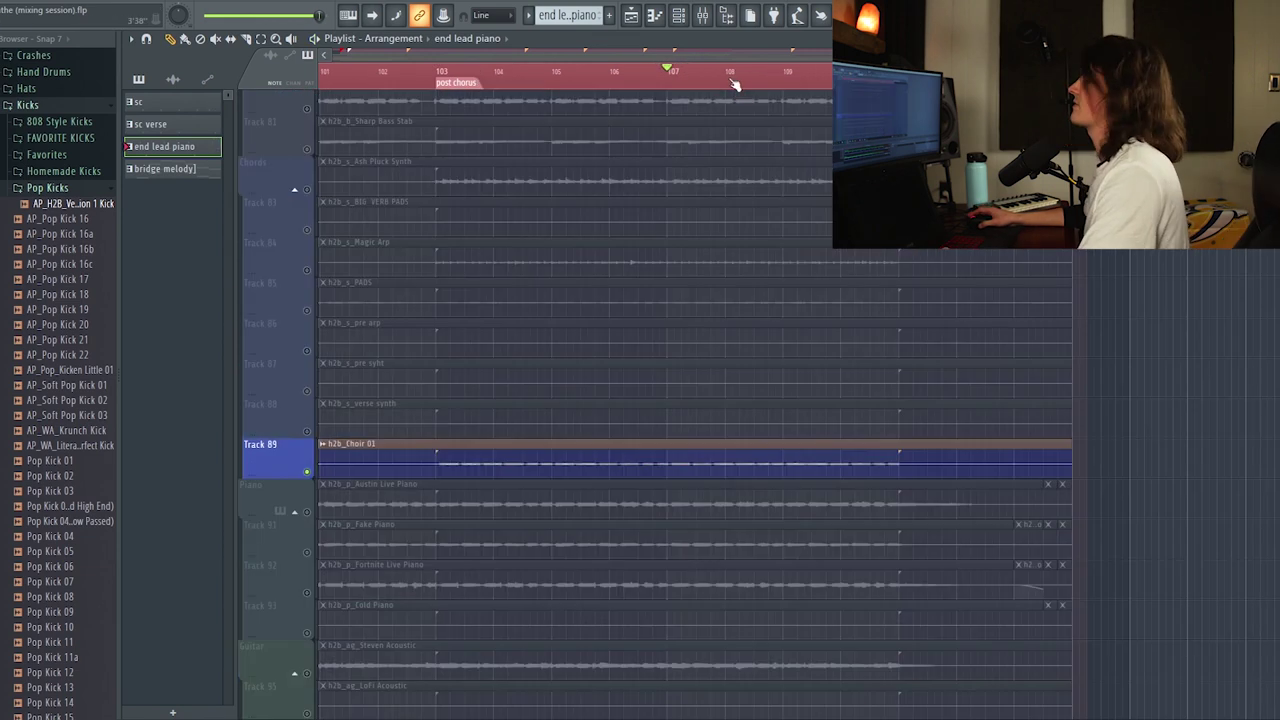
{"action": "scroll", "coordinate": [735, 85], "scroll_direction": "up", "scroll_amount": 1}
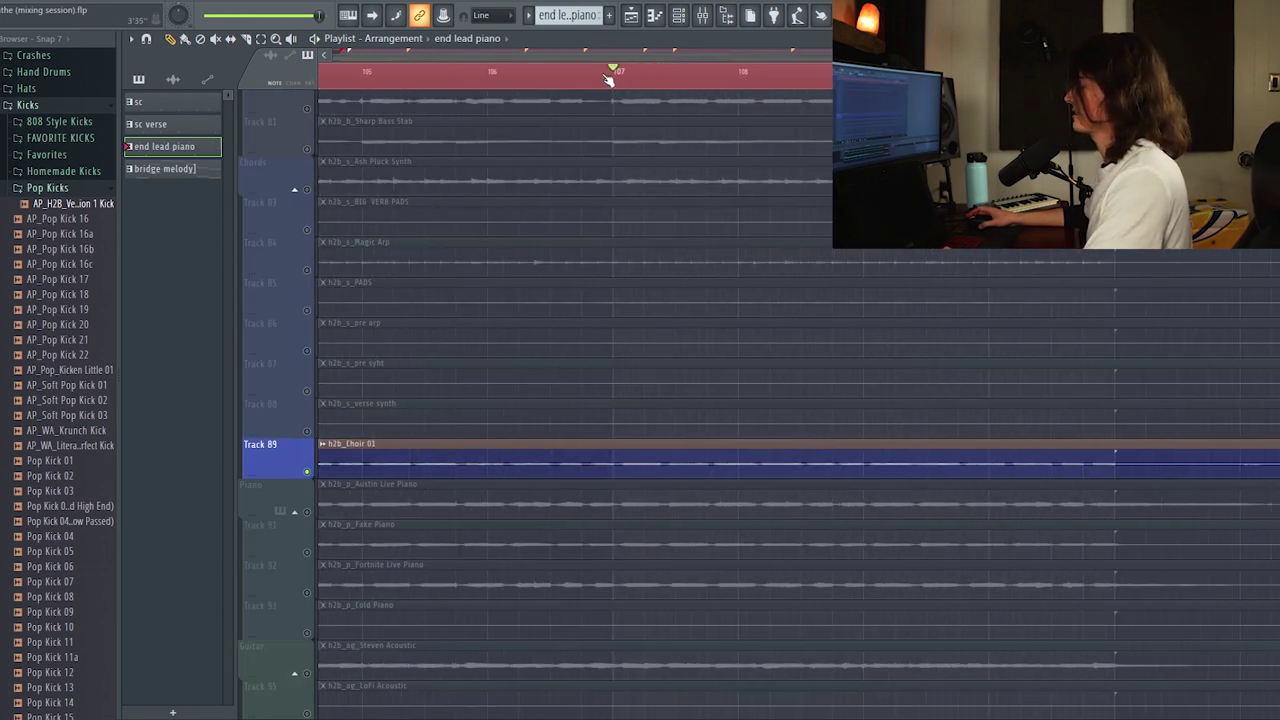
{"action": "scroll", "coordinate": [608, 80], "scroll_direction": "down", "scroll_amount": 1}
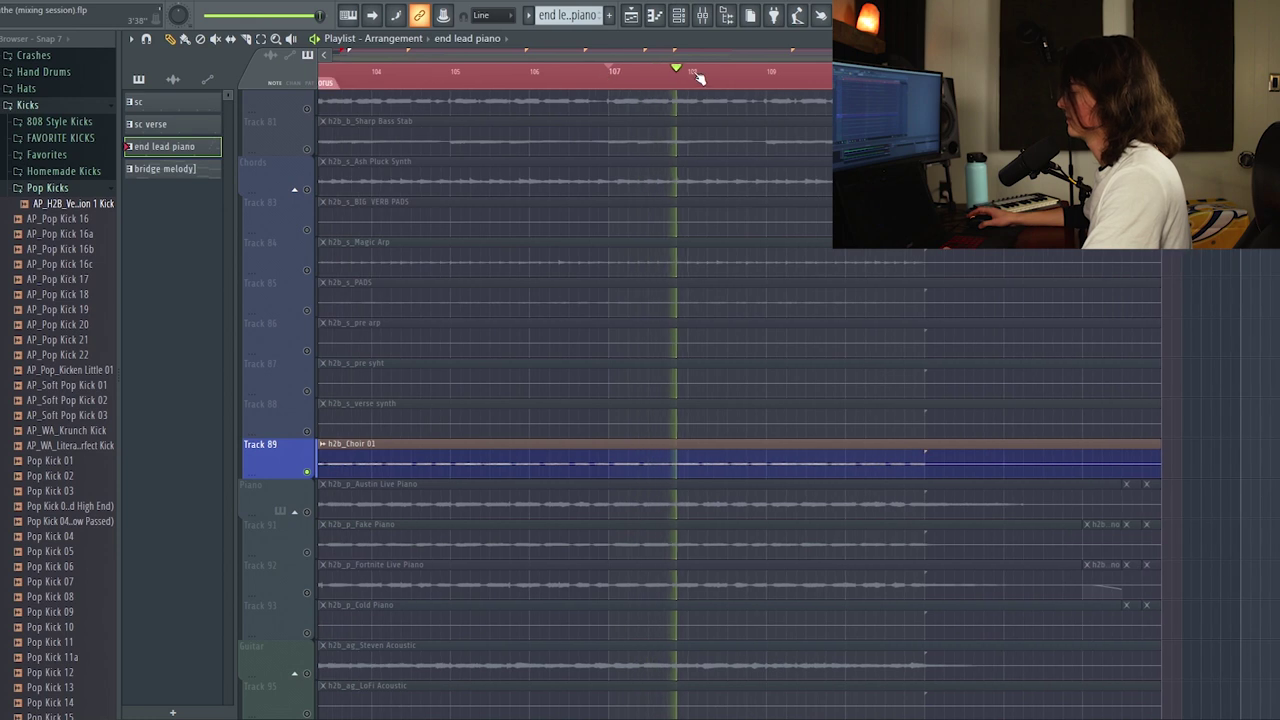
- Restore all tracks and keep the post chorus playing, viewing the bass, chord and percussion clips
{"action": "right_click", "coordinate": [312, 473]}
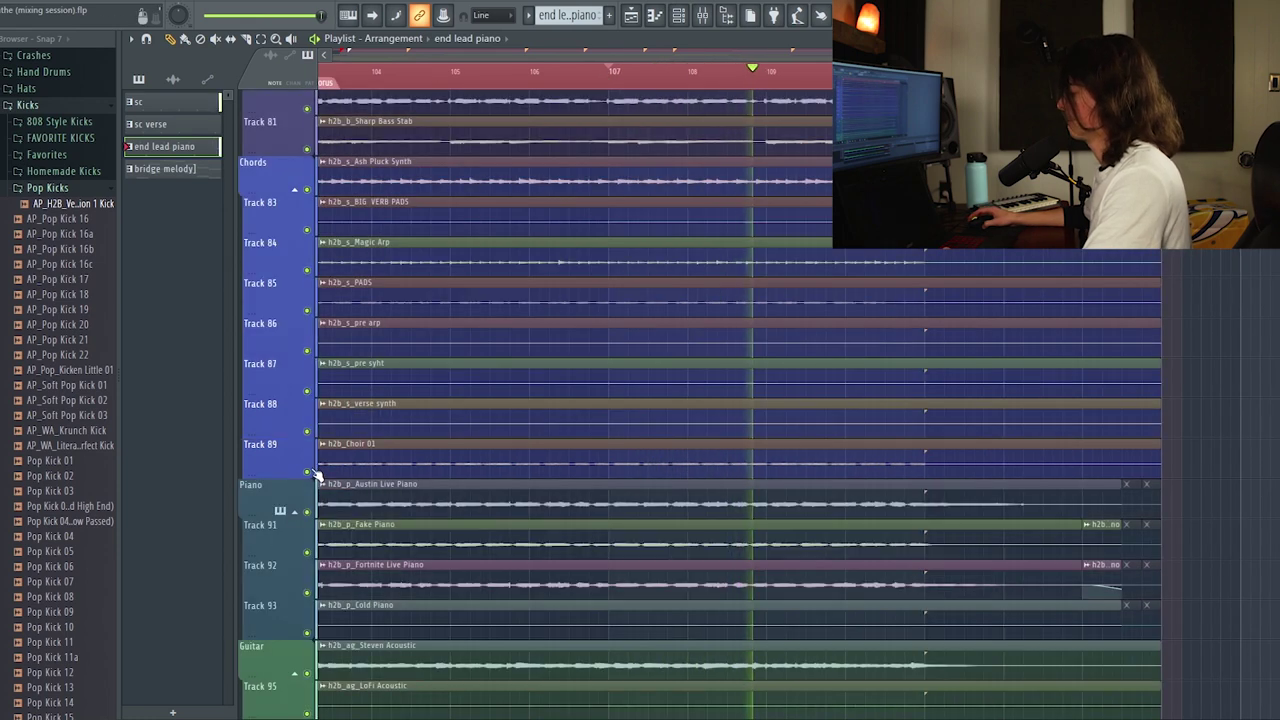
{"action": "scroll", "coordinate": [778, 350], "scroll_direction": "up", "scroll_amount": 2}
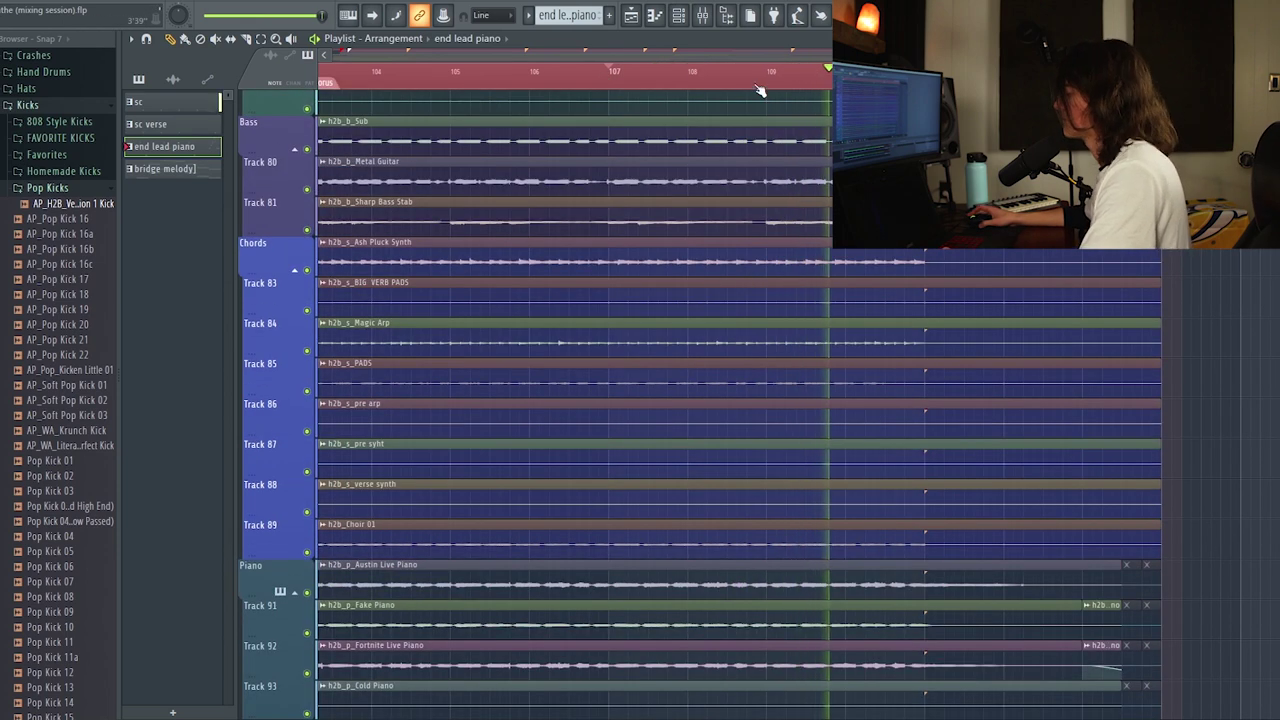
{"action": "scroll", "coordinate": [760, 90], "scroll_direction": "down", "scroll_amount": 3}
{"action": "scroll", "coordinate": [817, 266], "scroll_direction": "up", "scroll_amount": 2}
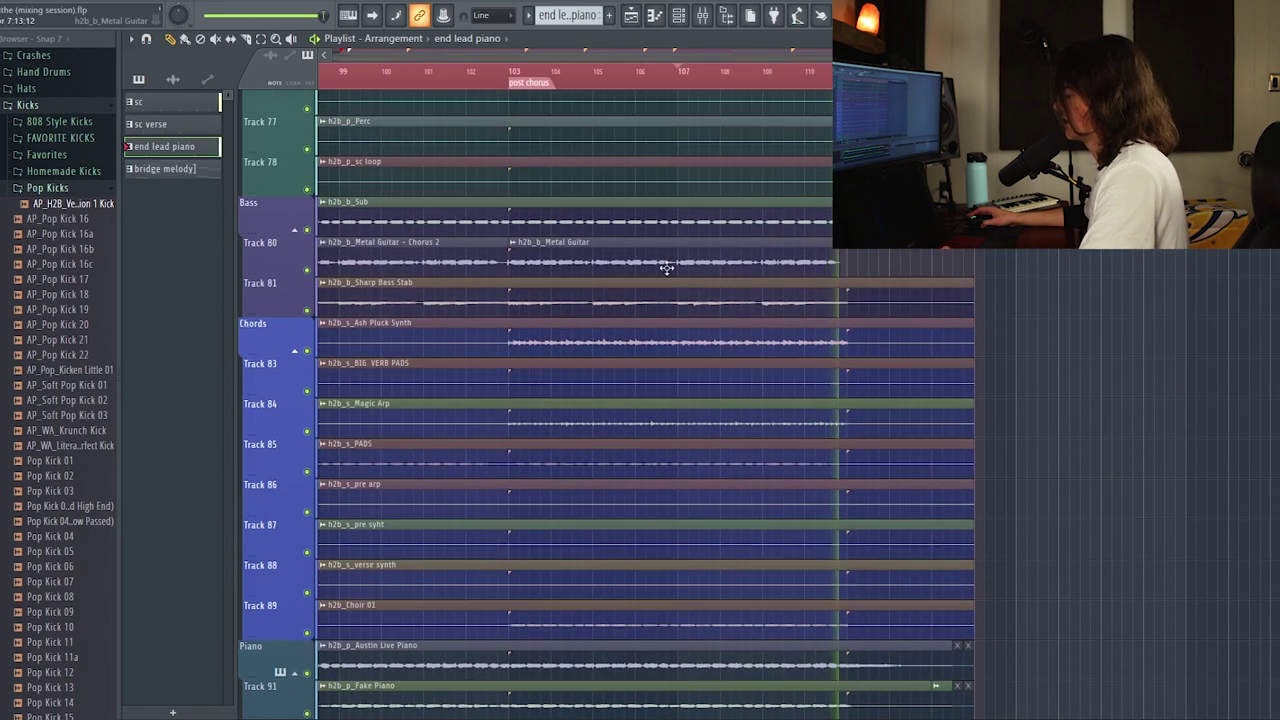
{"action": "scroll", "coordinate": [666, 268], "scroll_direction": "up", "scroll_amount": 5}
{"action": "scroll", "coordinate": [683, 70], "scroll_direction": "up", "scroll_amount": 3}
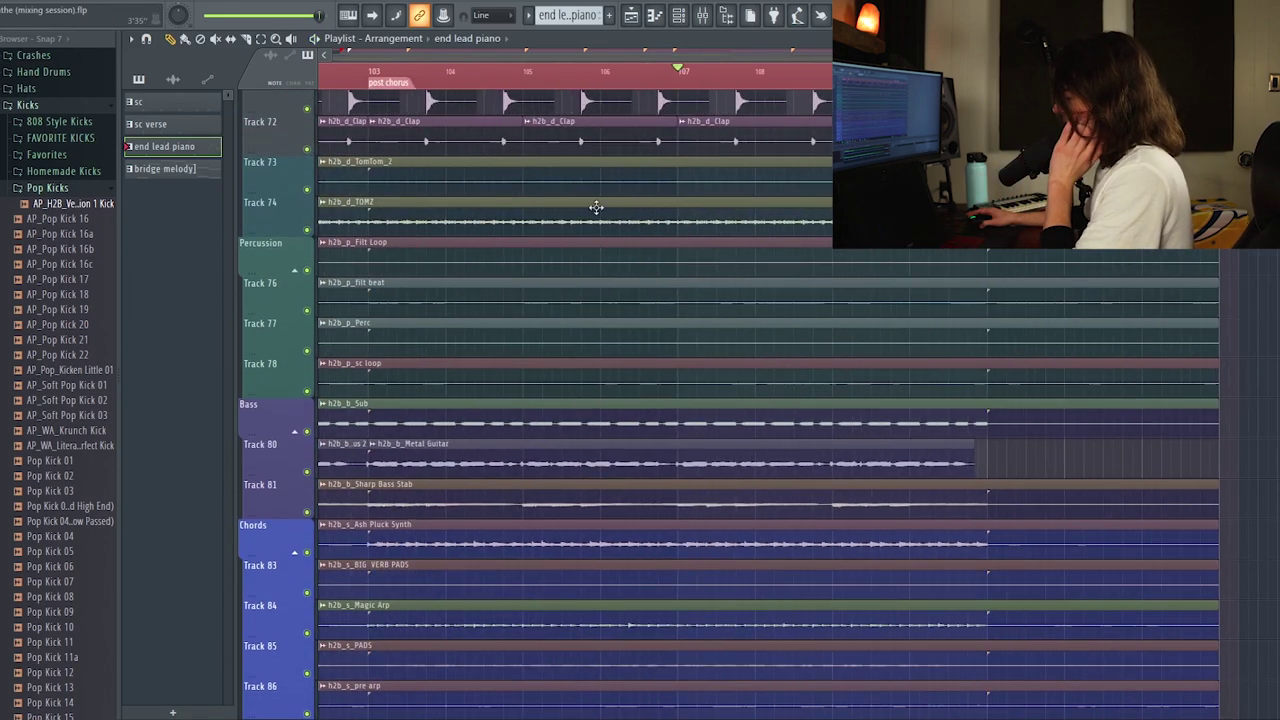
- Solo the four ad lib channels 8 to 11 in the mixer and play them from the post chorus
{"action": "scroll", "coordinate": [597, 205], "scroll_direction": "up", "scroll_amount": 10}
{"action": "scroll", "coordinate": [597, 203], "scroll_direction": "up", "scroll_amount": 20}
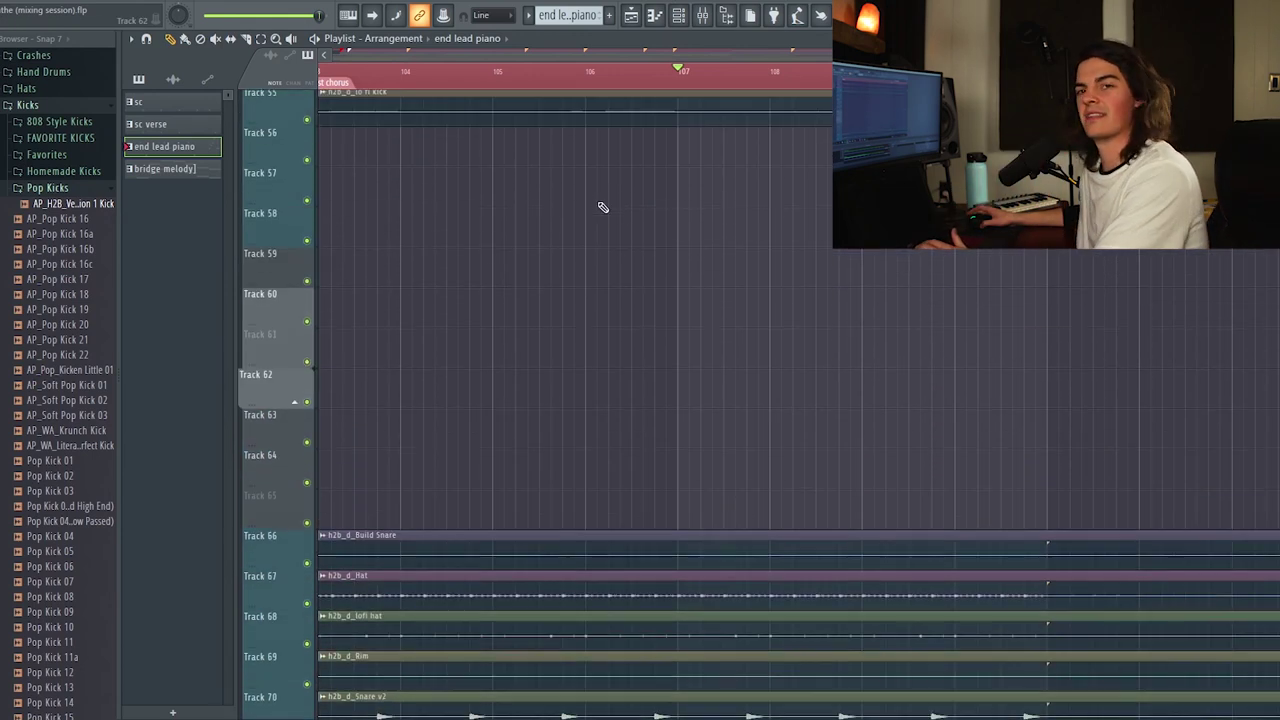
{"action": "scroll", "coordinate": [596, 204], "scroll_direction": "up", "scroll_amount": 3}
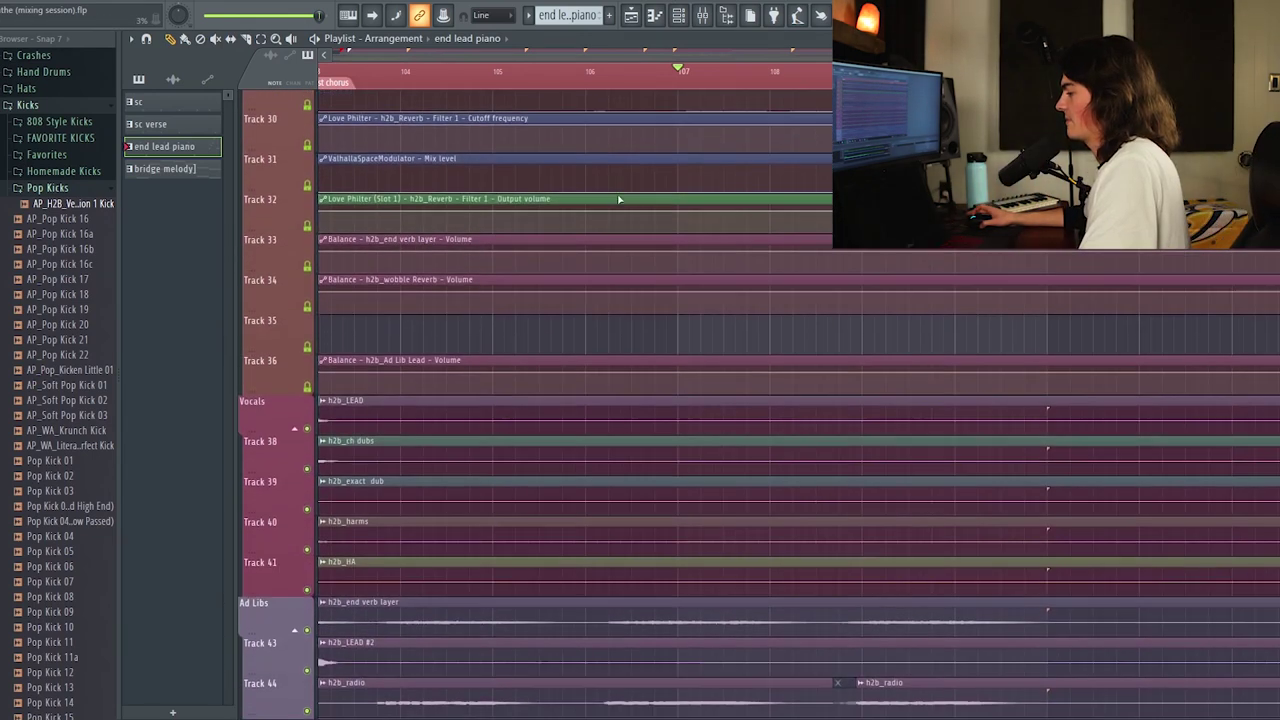
{"action": "scroll", "coordinate": [614, 198], "scroll_direction": "down", "scroll_amount": 4}
{"action": "scroll", "coordinate": [598, 70], "scroll_direction": "down", "scroll_amount": 2}
{"action": "left_click", "coordinate": [679, 15]}
{"action": "left_click", "coordinate": [702, 15]}
{"action": "scroll", "coordinate": [463, 371], "scroll_direction": "up", "scroll_amount": 10}
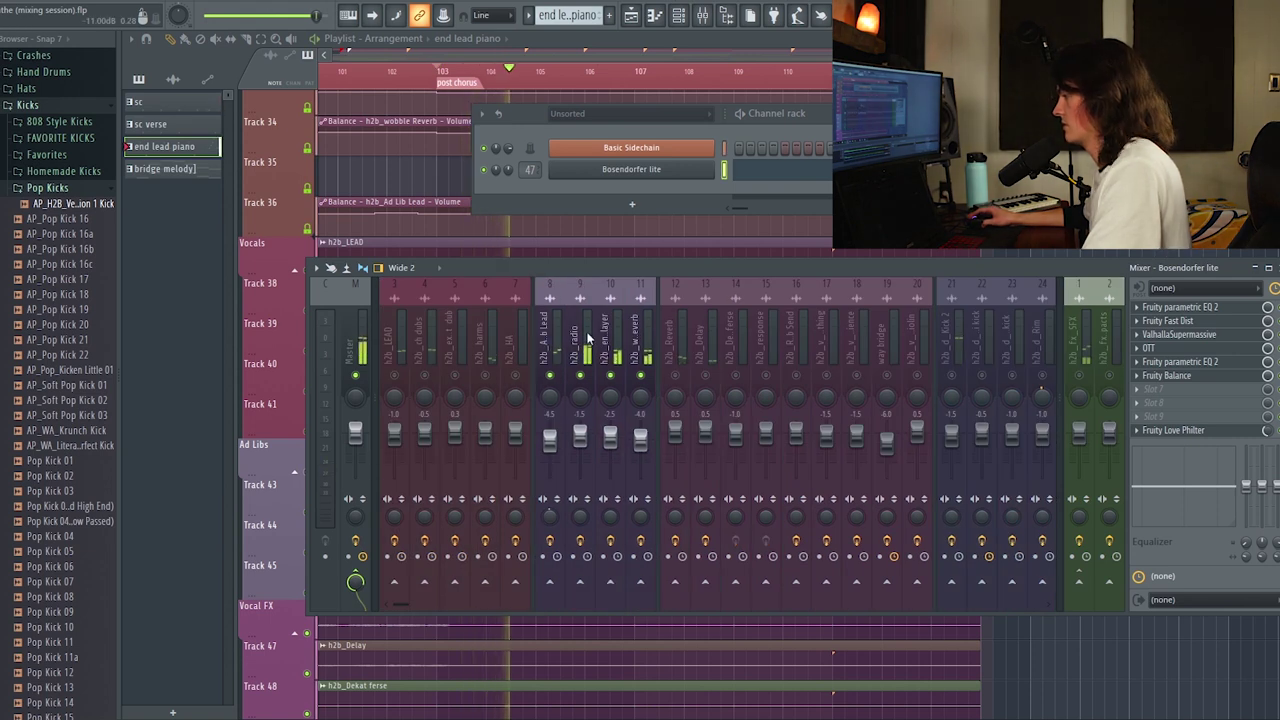
{"action": "scroll", "coordinate": [512, 72], "scroll_direction": "up", "scroll_amount": 2}
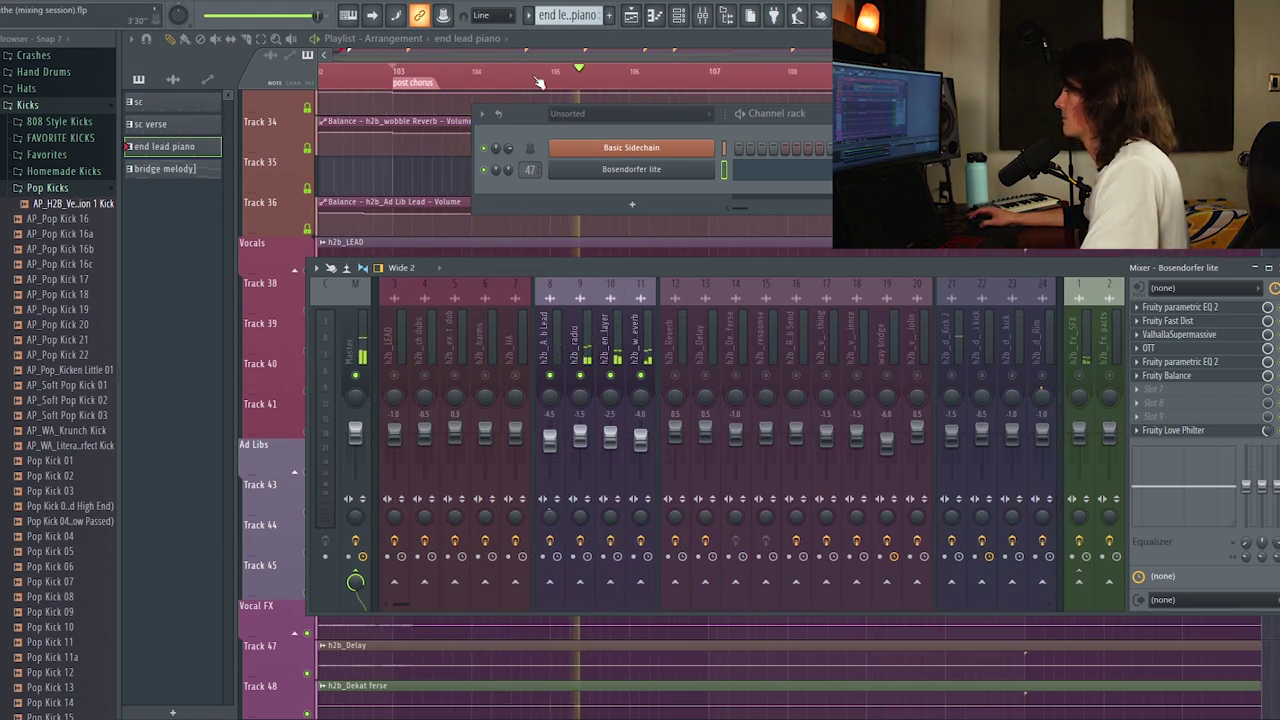
- Keep the isolated ad libs playing, examining the end verb layer, radio and wobble Reverb clips and their mixer channels
{"action": "key", "text": "F12"}
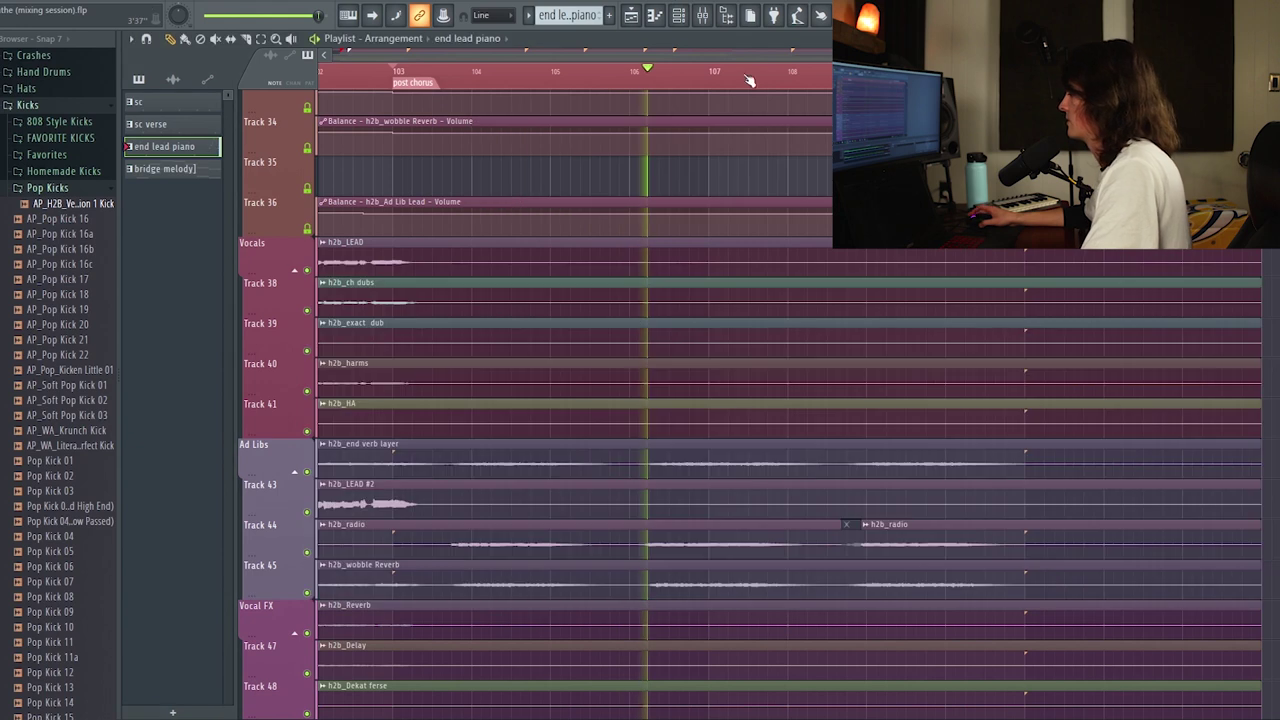
{"action": "scroll", "coordinate": [698, 227], "scroll_direction": "down", "scroll_amount": 2}
{"action": "scroll", "coordinate": [806, 73], "scroll_direction": "up", "scroll_amount": 2}
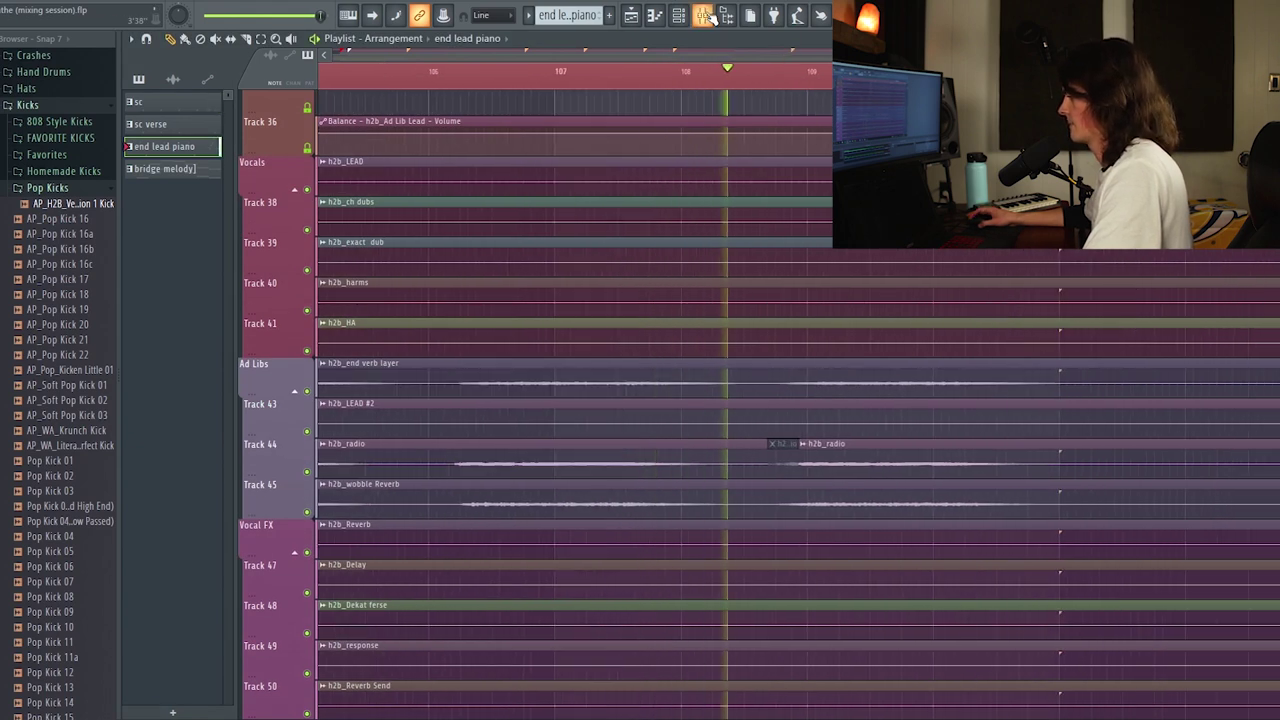
{"action": "left_click", "coordinate": [704, 15]}
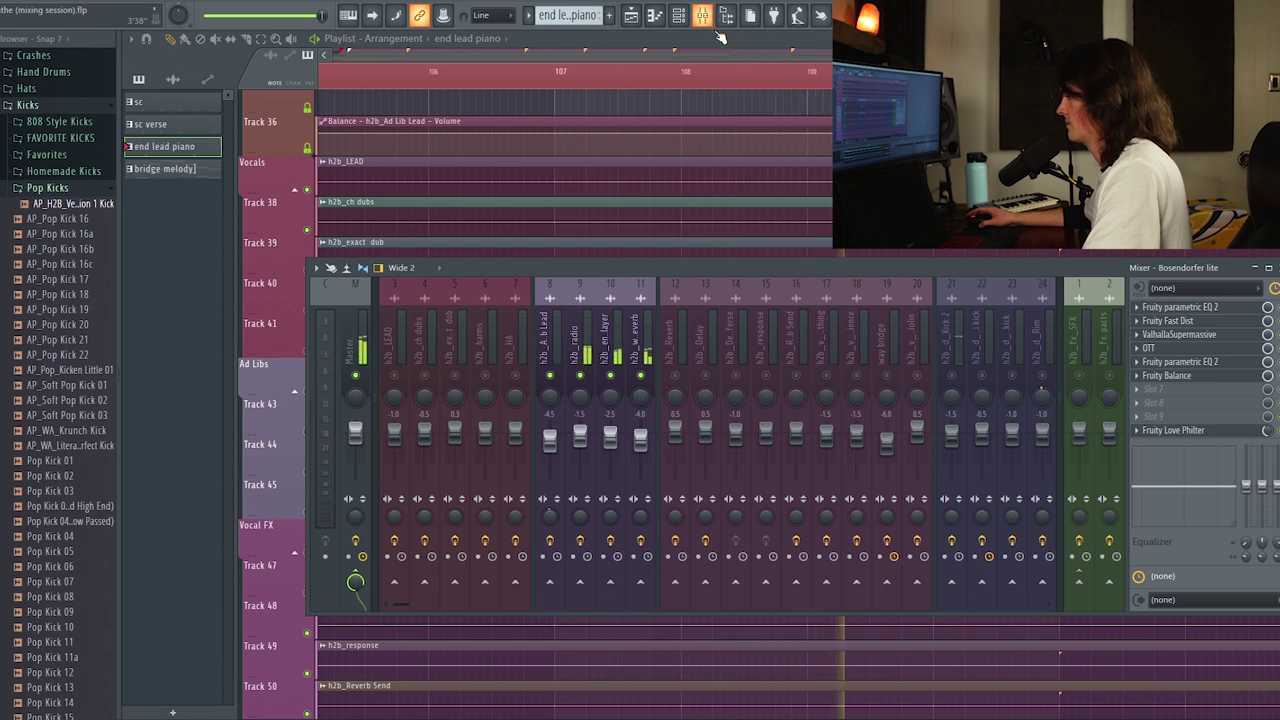
{"action": "left_click", "coordinate": [704, 15]}
- Examine the instrument and vocal automation lanes around the post chorus marker, with the Automation group collapsed
{"action": "scroll", "coordinate": [760, 80], "scroll_direction": "down", "scroll_amount": 3}
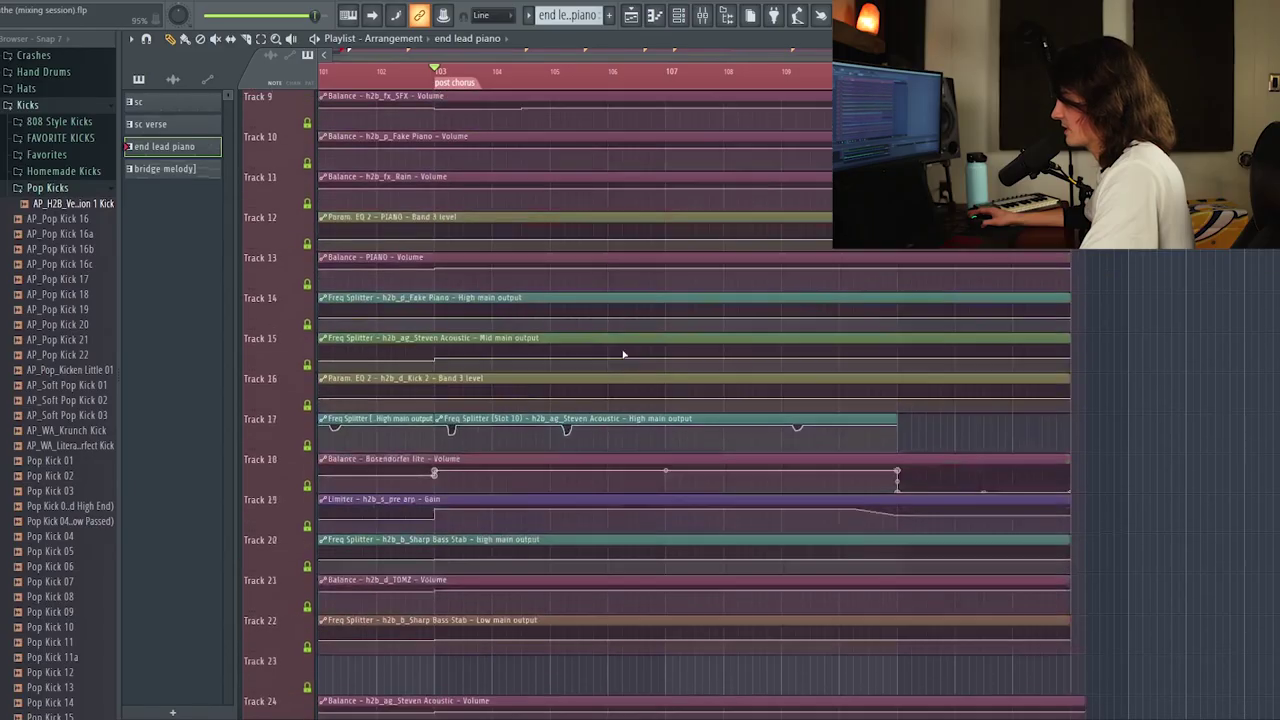
{"action": "scroll", "coordinate": [367, 251], "scroll_direction": "up", "scroll_amount": 2}
{"action": "scroll", "coordinate": [350, 240], "scroll_direction": "down", "scroll_amount": 10}
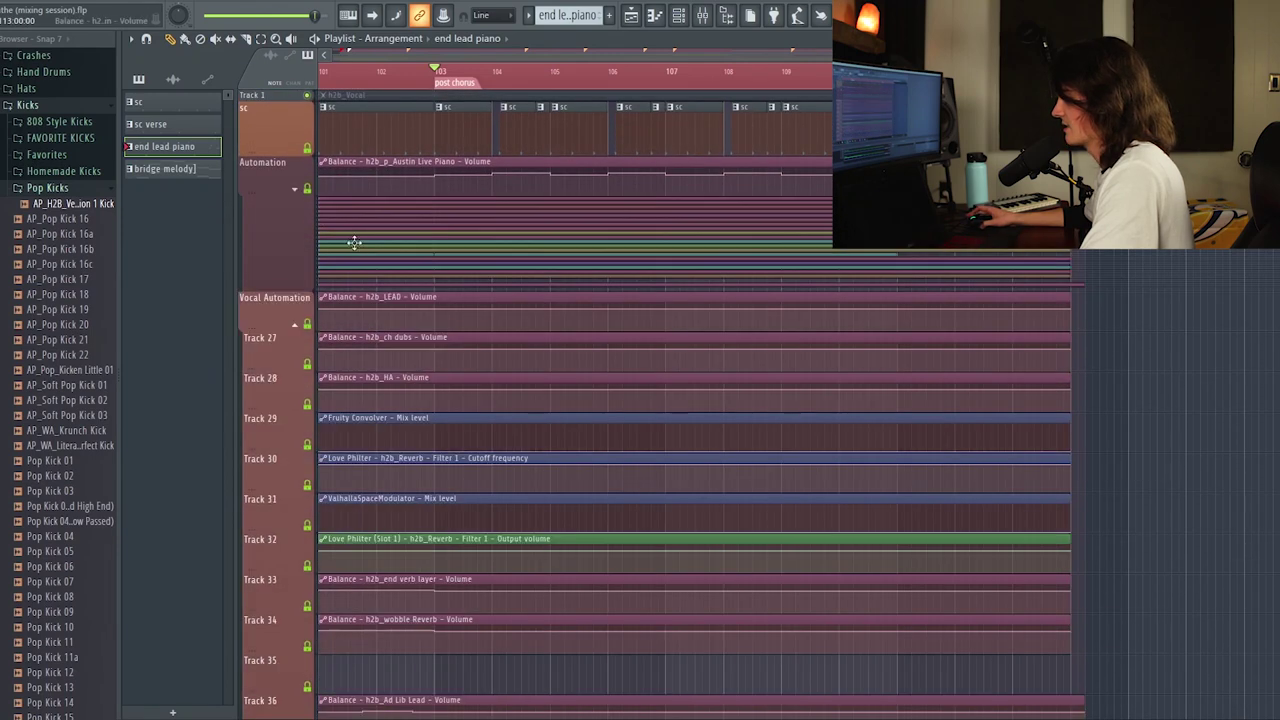
- Play the full mix from the end of the post chorus through the tail, viewing the vocal FX and drum tracks
{"action": "scroll", "coordinate": [384, 251], "scroll_direction": "up", "scroll_amount": 1}
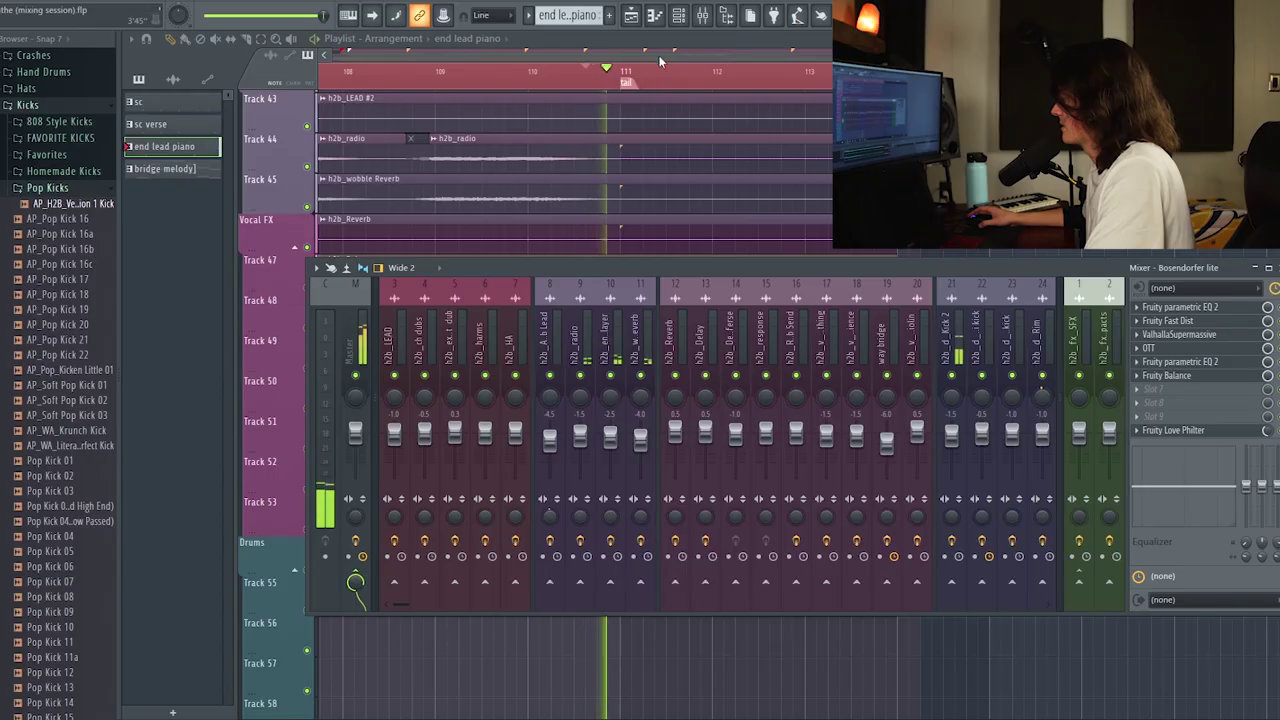
{"action": "key", "text": "F9"}
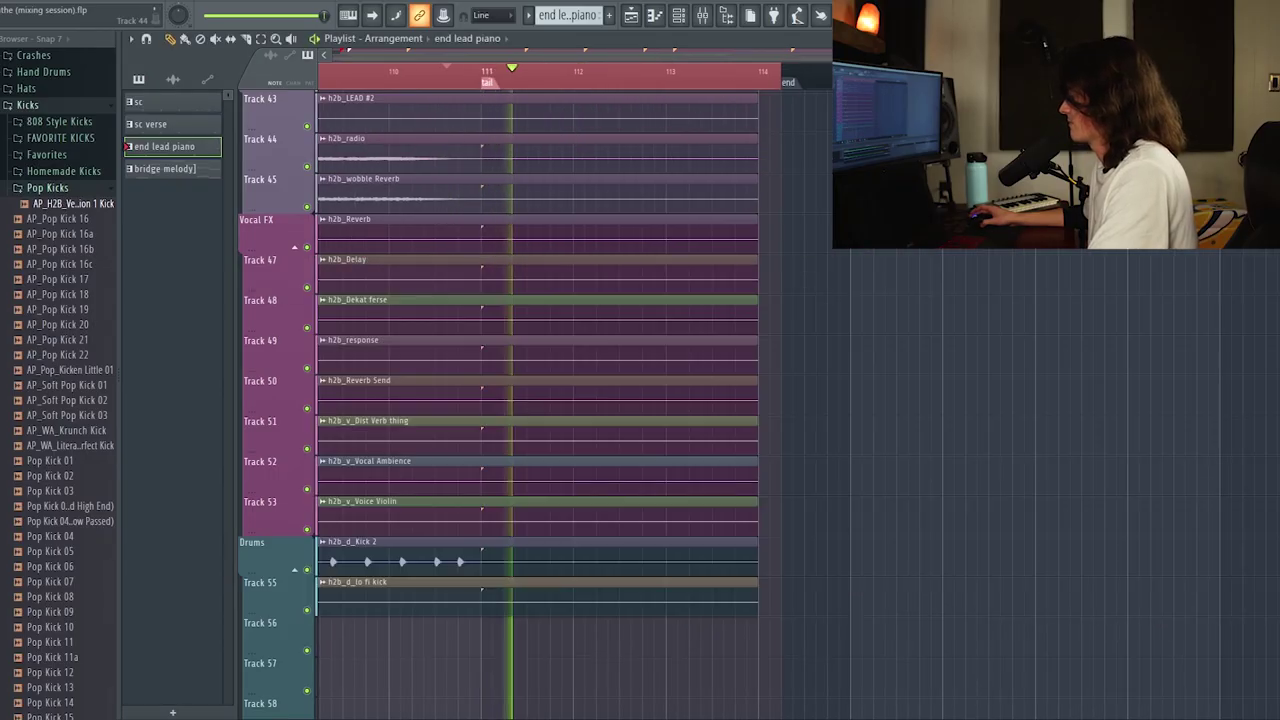
{"action": "scroll", "coordinate": [790, 303], "scroll_direction": "down", "scroll_amount": 6}
{"action": "scroll", "coordinate": [790, 303], "scroll_direction": "down", "scroll_amount": 17}
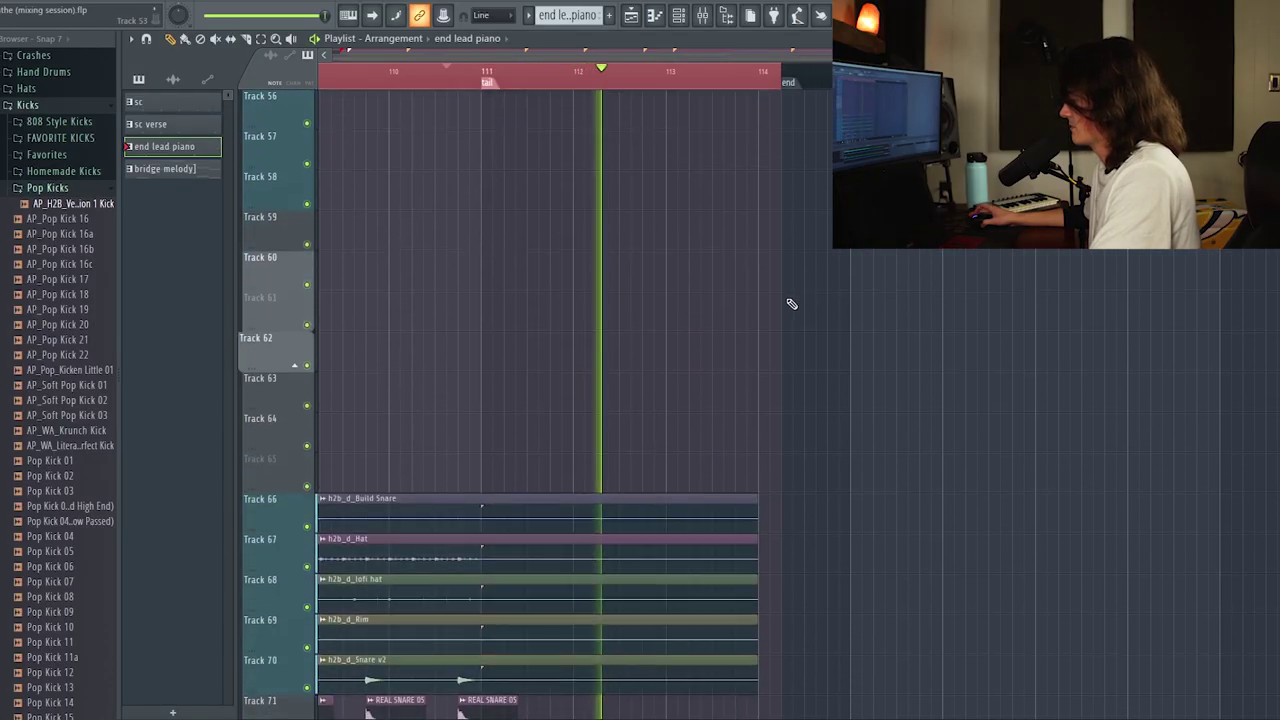
{"action": "scroll", "coordinate": [790, 303], "scroll_direction": "up", "scroll_amount": 10}
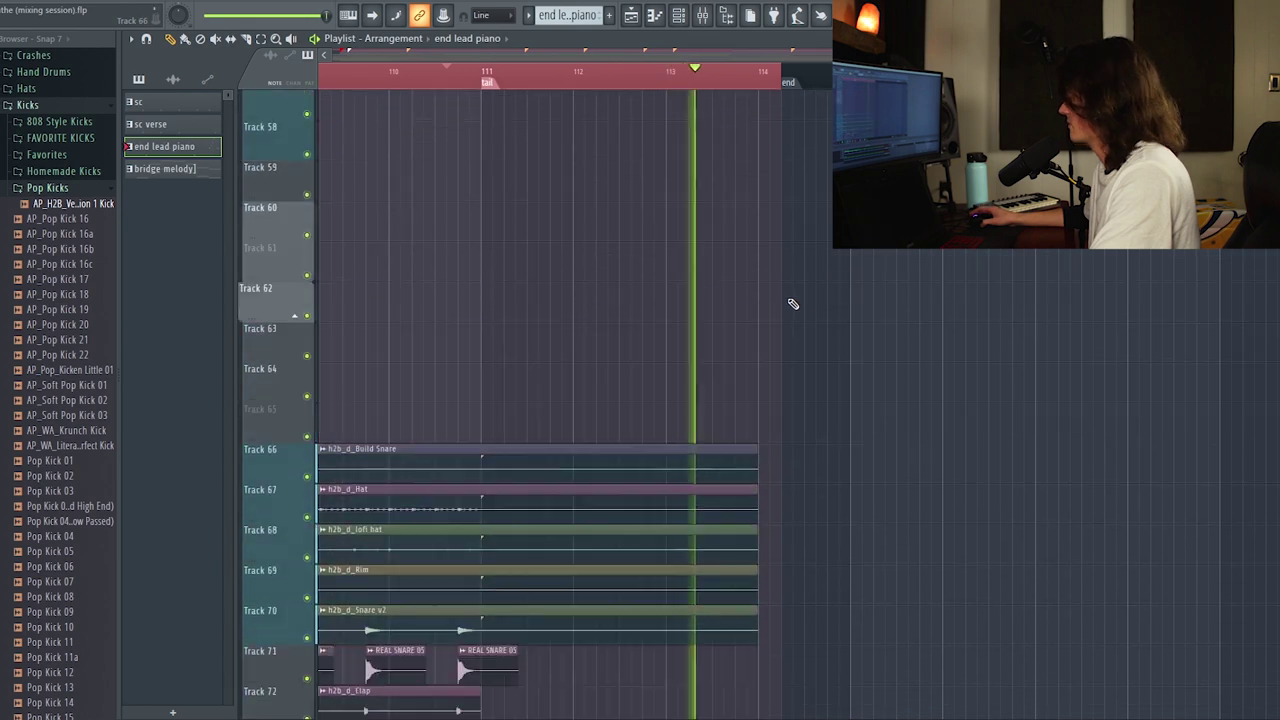